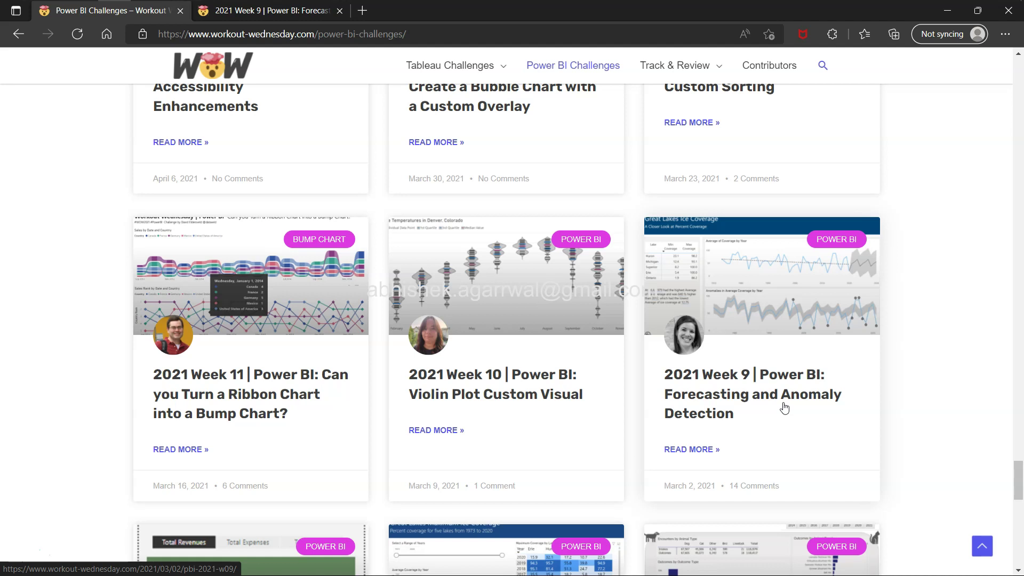
Bring up the 2021 Week 9 Power BI challenge on forecasting and anomaly detection.
left_click(796, 411)
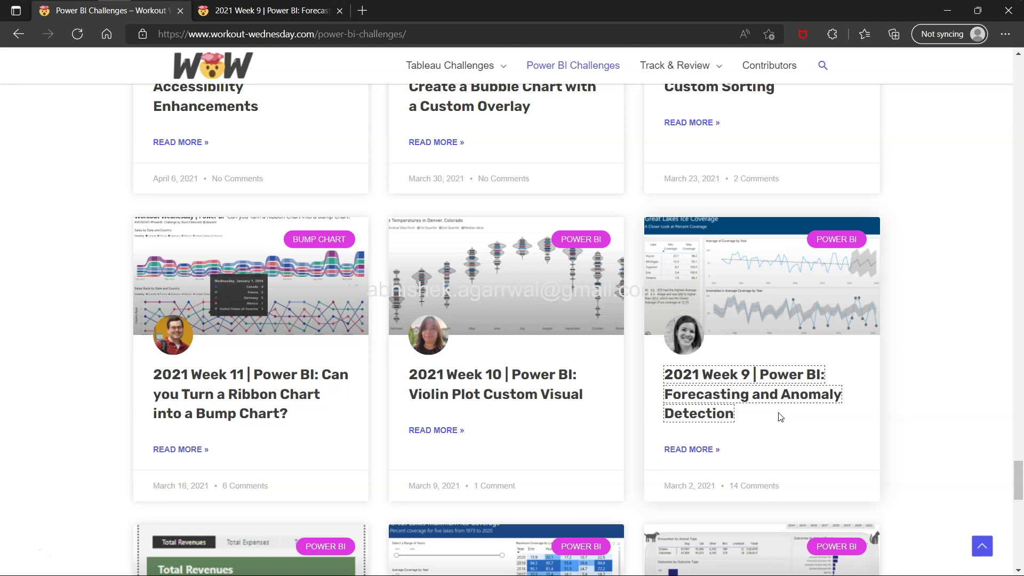
left_click(780, 416)
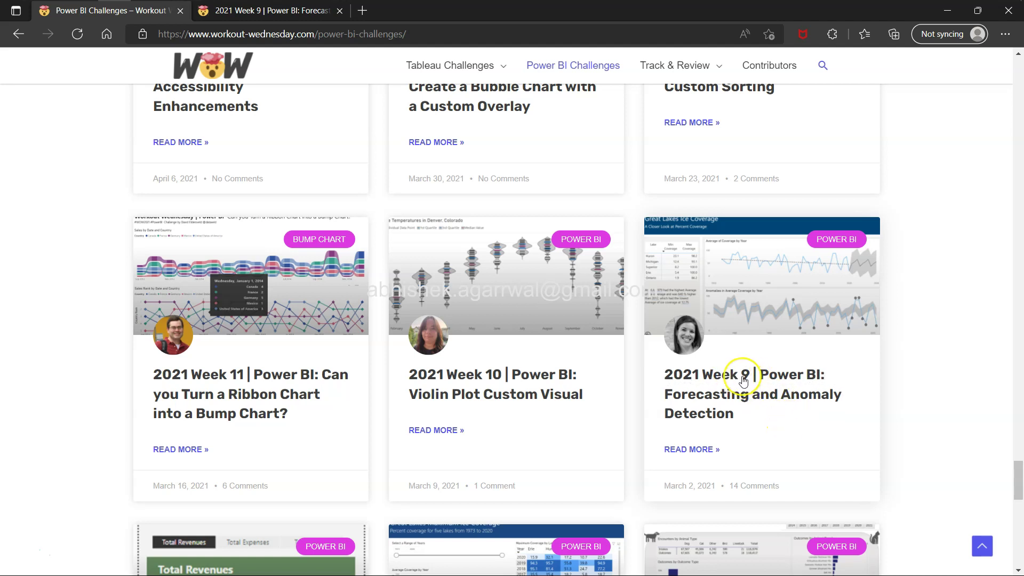
left_click_drag(744, 381, 297, 21)
left_click(297, 20)
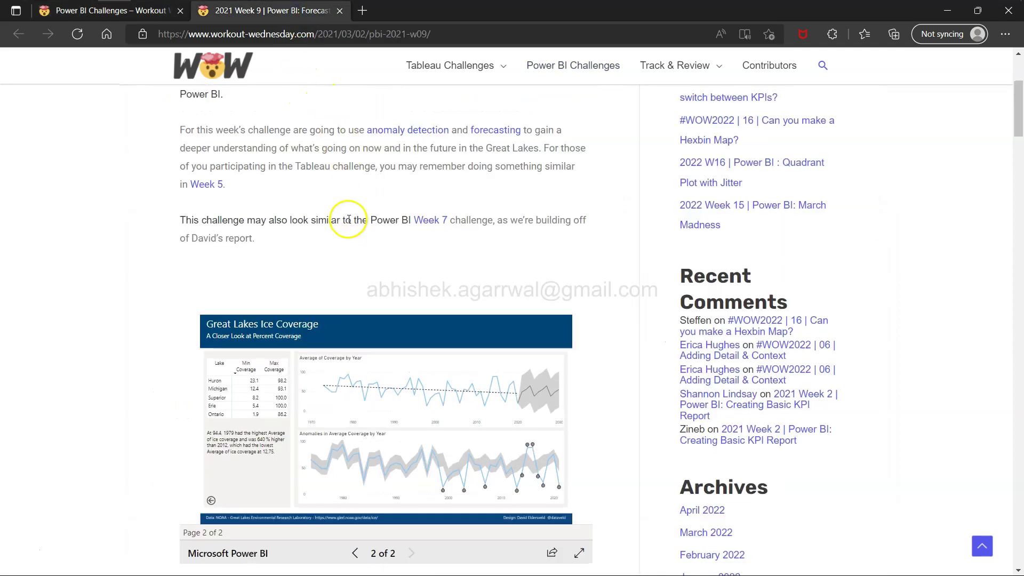
Examine the Week 9 challenge's introduction and the forecast and anomaly charts in its embedded Great Lakes Ice Coverage report.
scroll(347, 219, "up", 4)
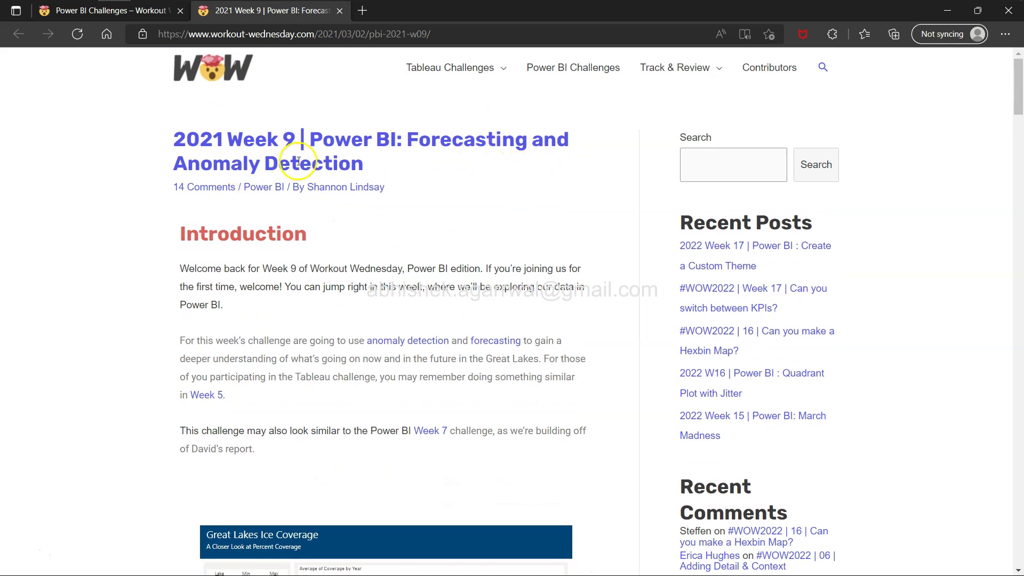
scroll(426, 224, "down", 2)
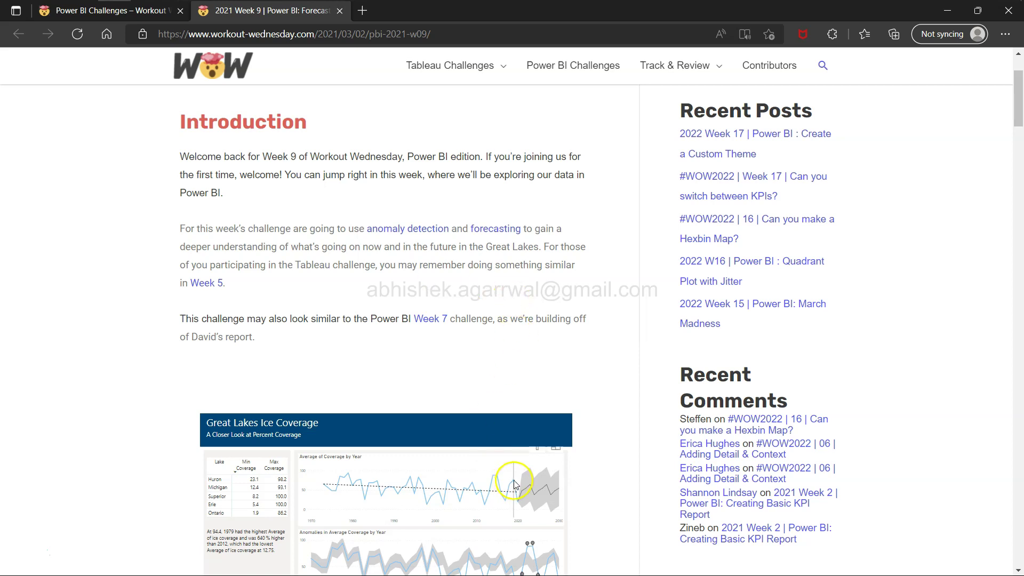
scroll(526, 483, "down", 1)
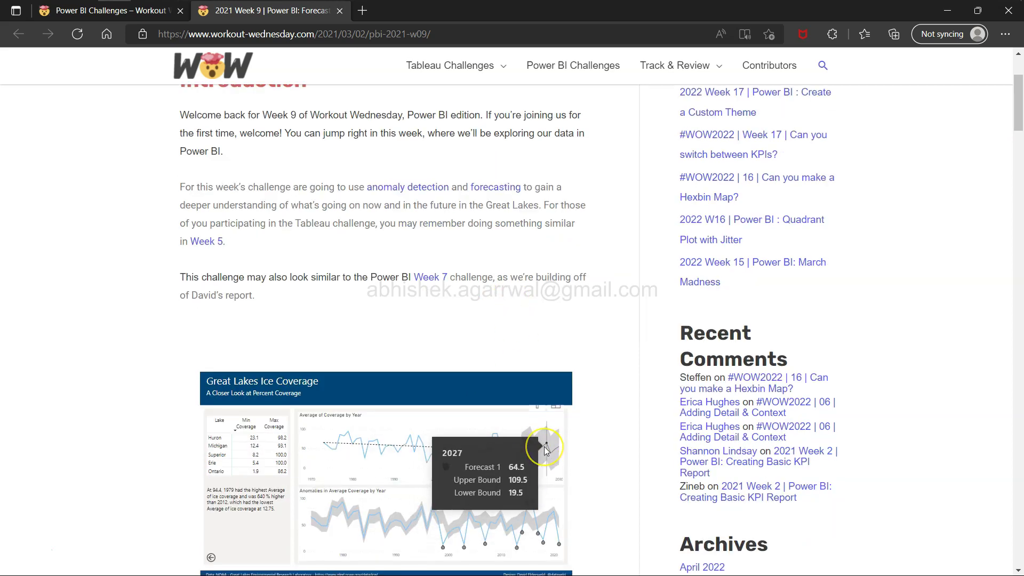
scroll(544, 453, "down", 2)
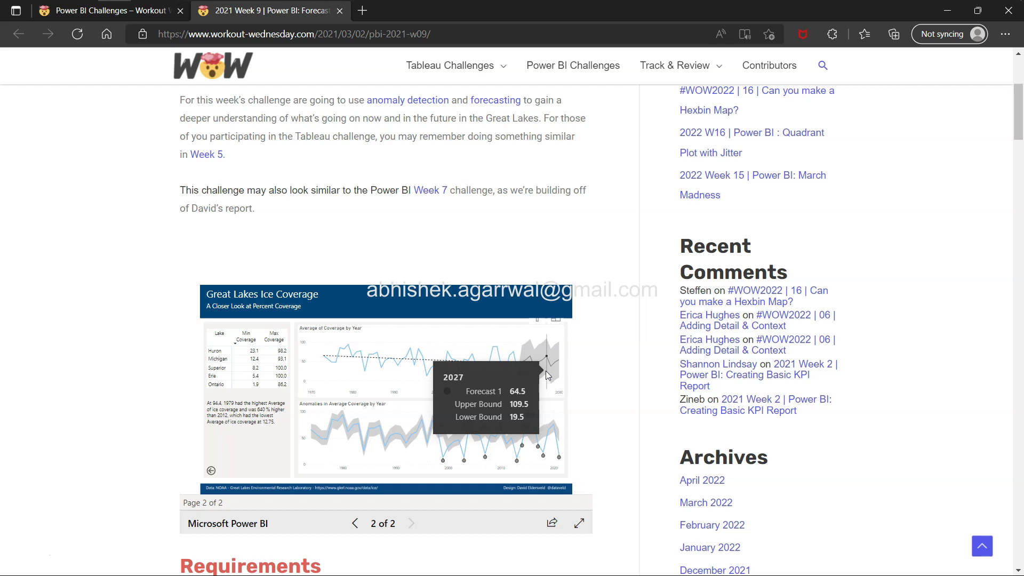
left_click(613, 384)
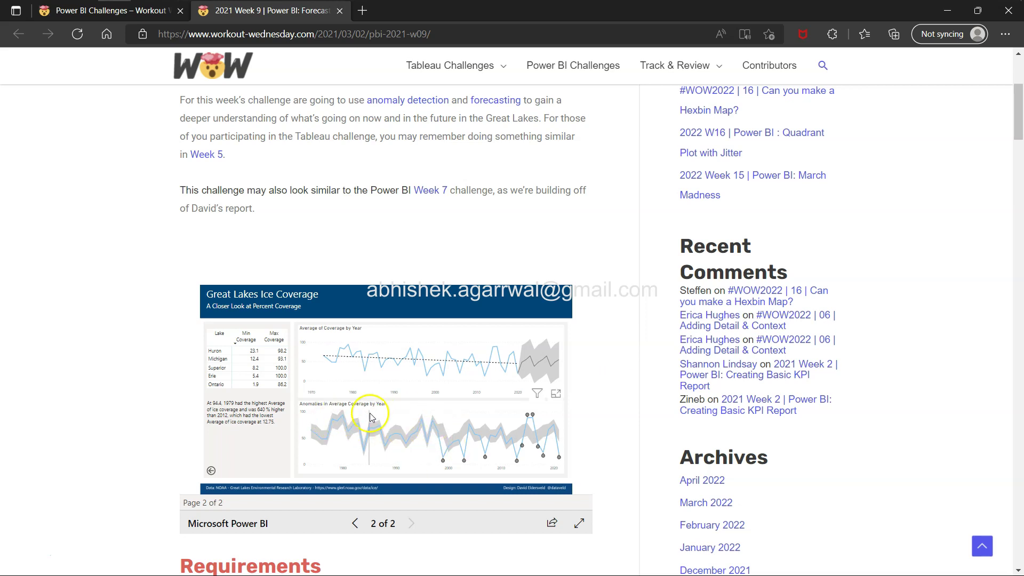
mouse_move(444, 465)
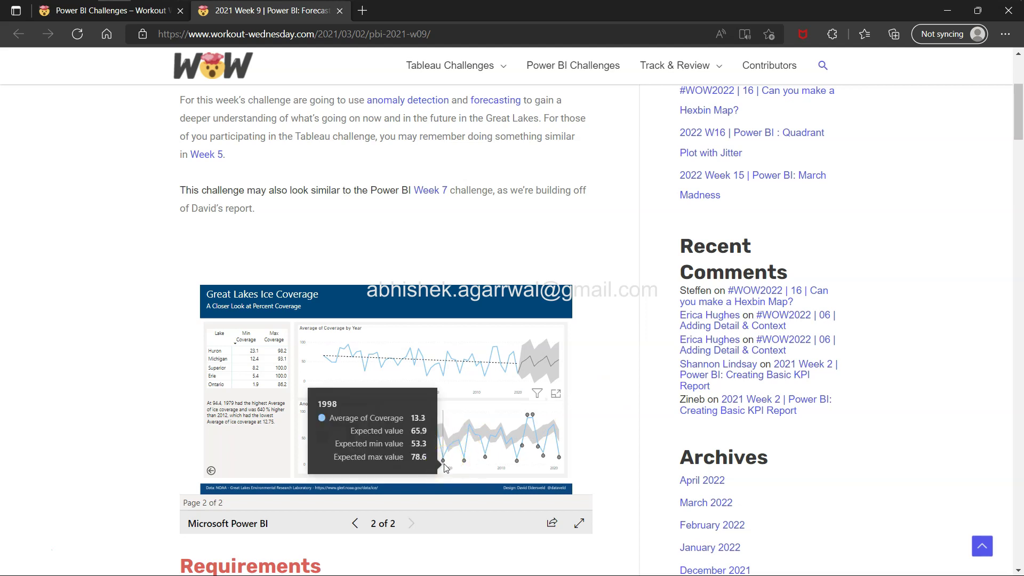
left_click(297, 297)
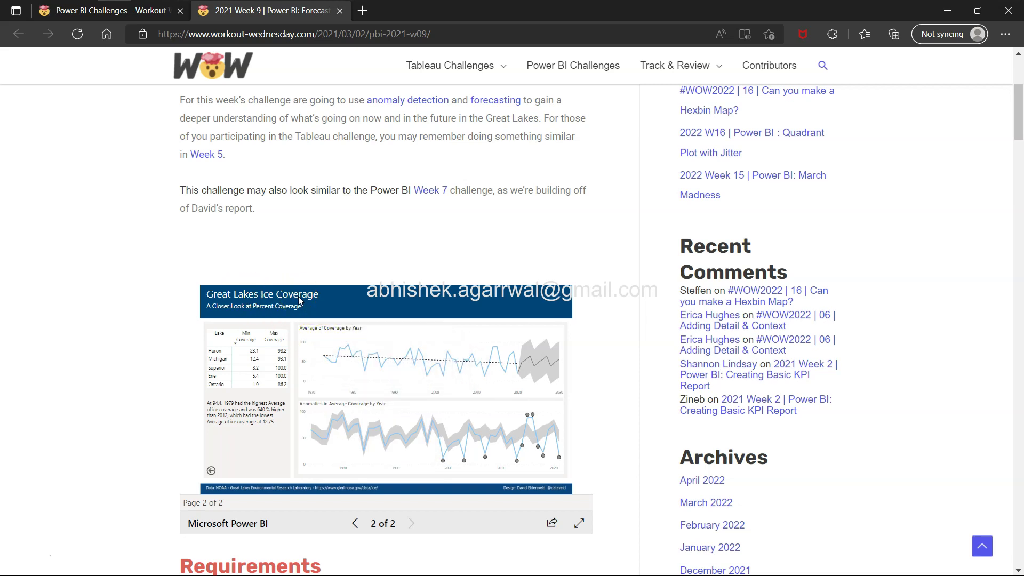
left_click_drag(523, 278, 628, 378)
scroll(603, 440, "up", 3)
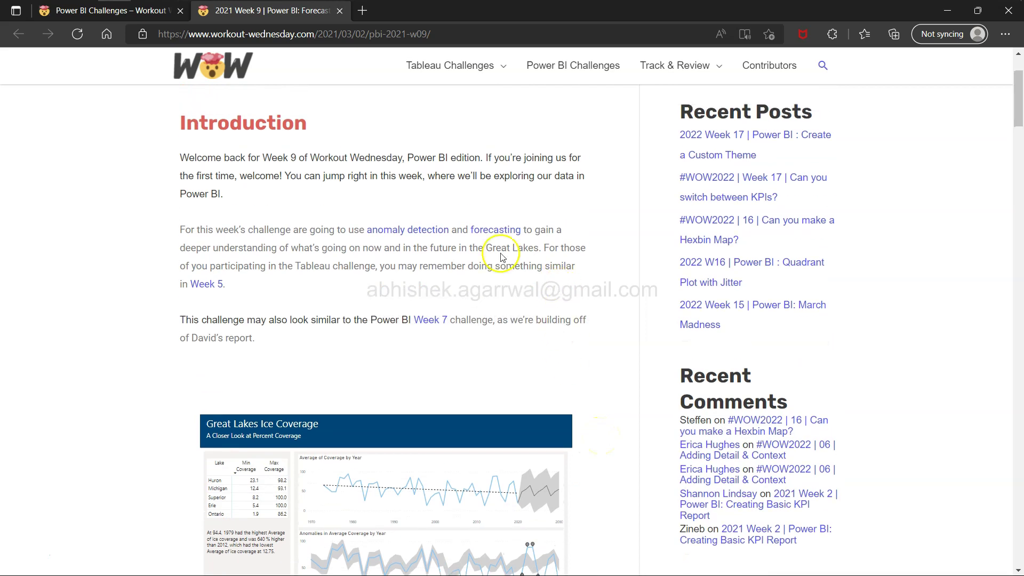
scroll(421, 319, "down", 3)
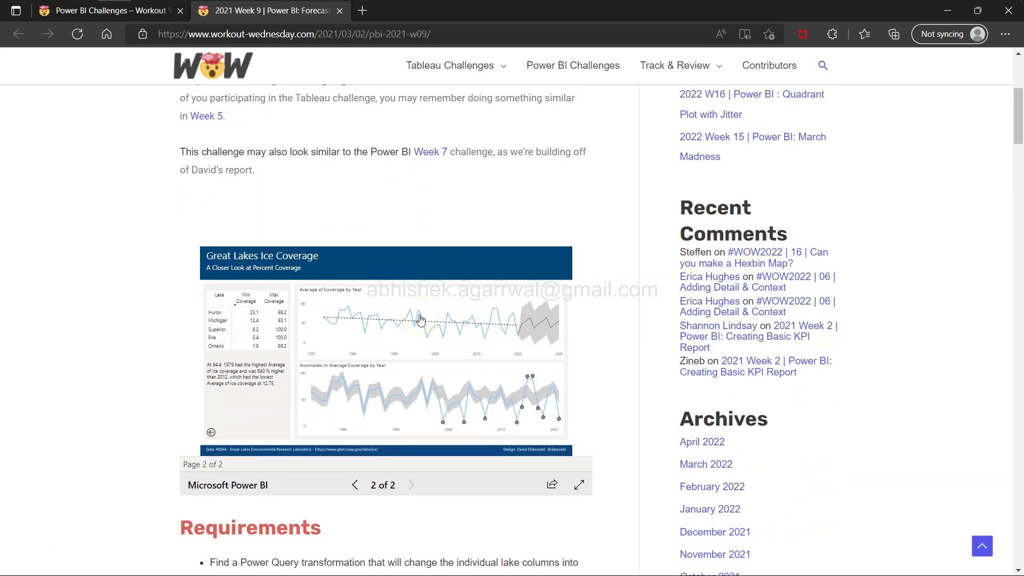
mouse_move(561, 412)
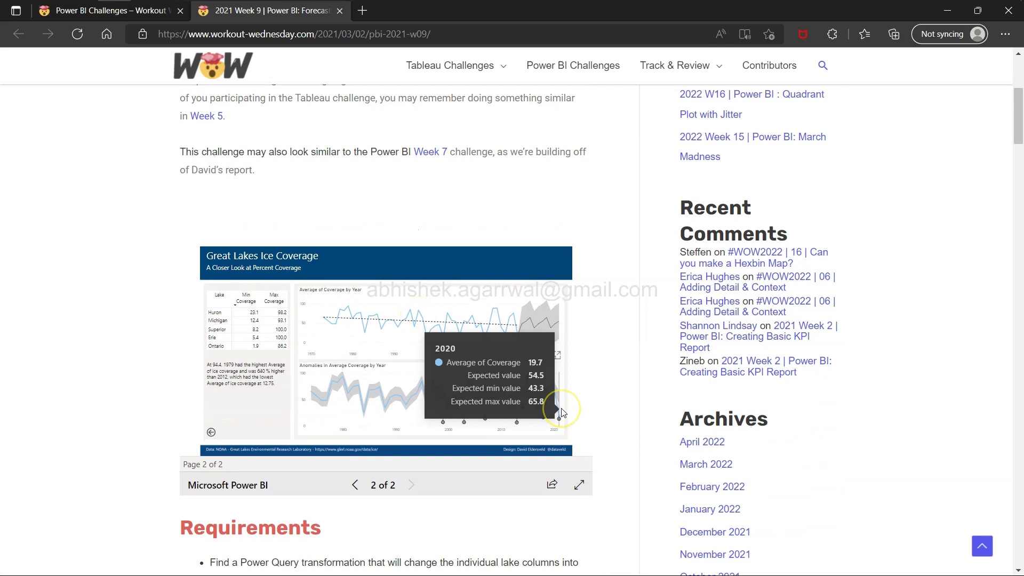
scroll(560, 411, "up", 4)
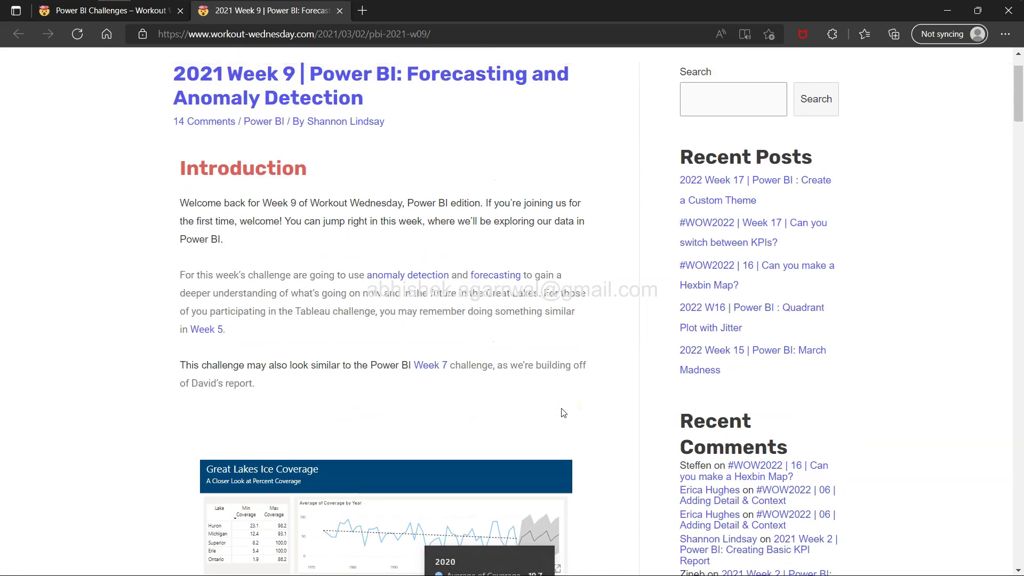
scroll(561, 411, "down", 3)
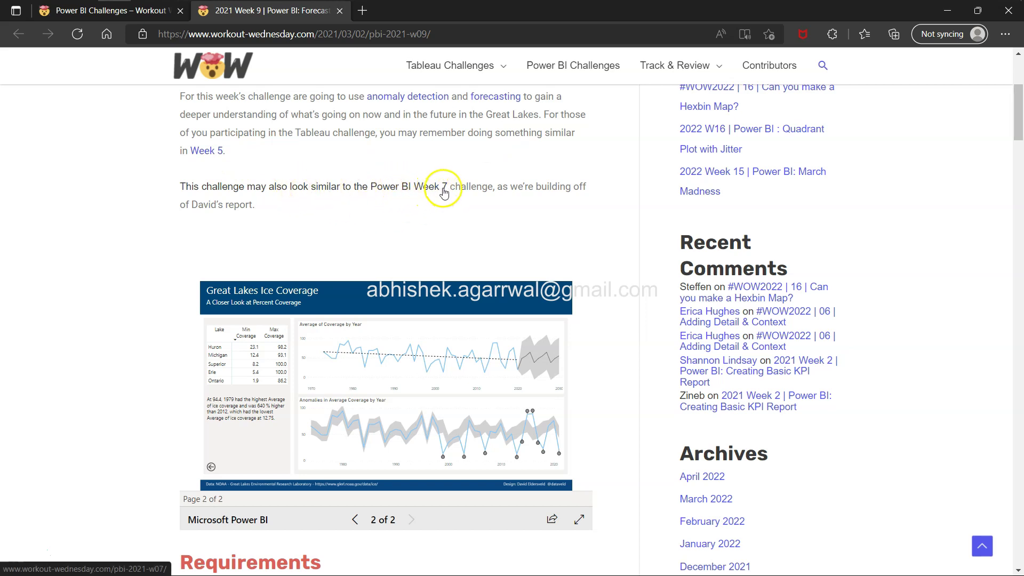
Go back to the Power BI challenges list and find the 2021 Week 7 Conditional Formatting challenge.
left_click(152, 12)
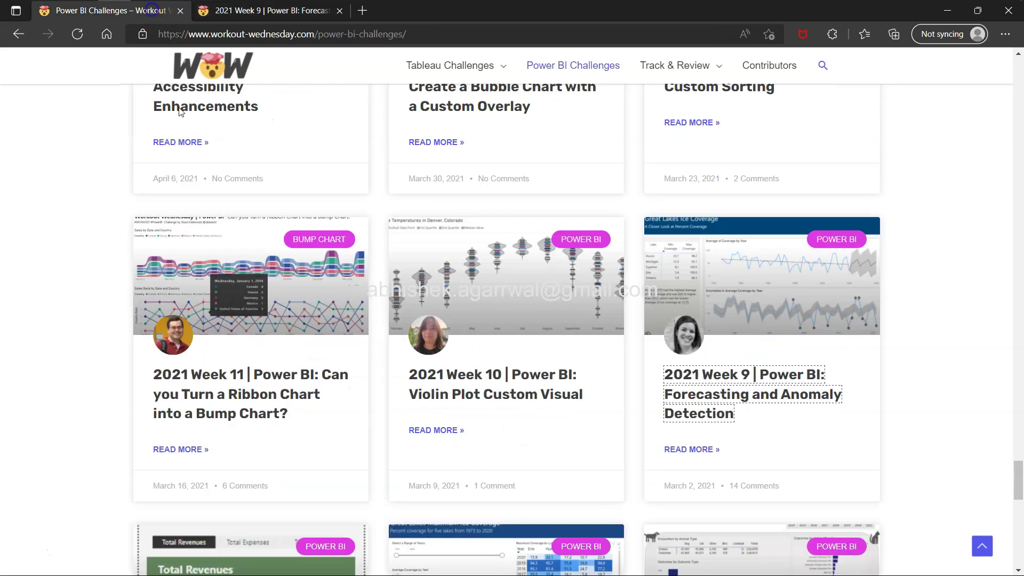
scroll(313, 438, "down", 5)
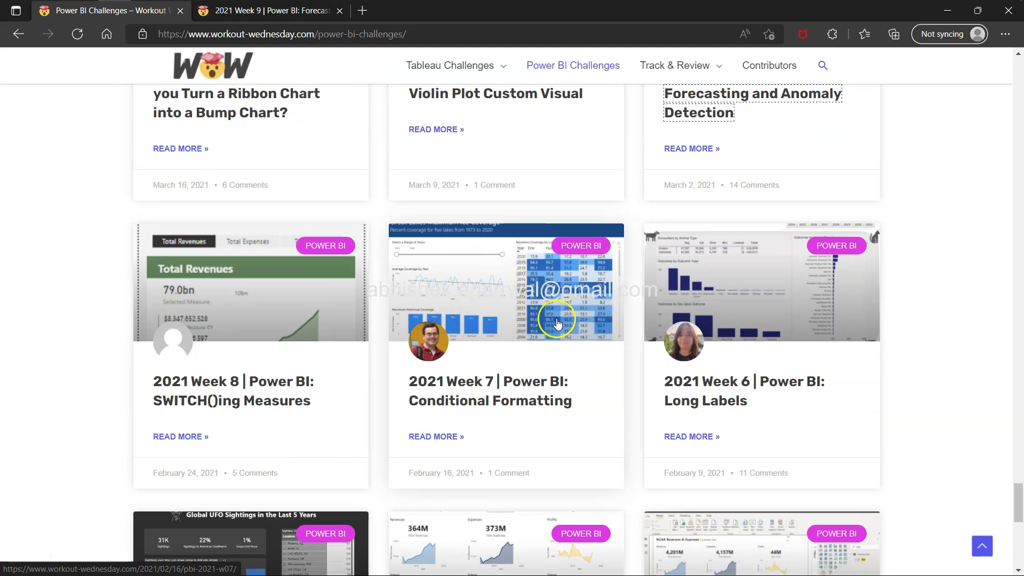
left_click(543, 302)
Switch to the Great Lakes Max Ice Coverage report in Power BI Desktop and review its available data fields.
left_click(314, 18)
key("alt+Tab")
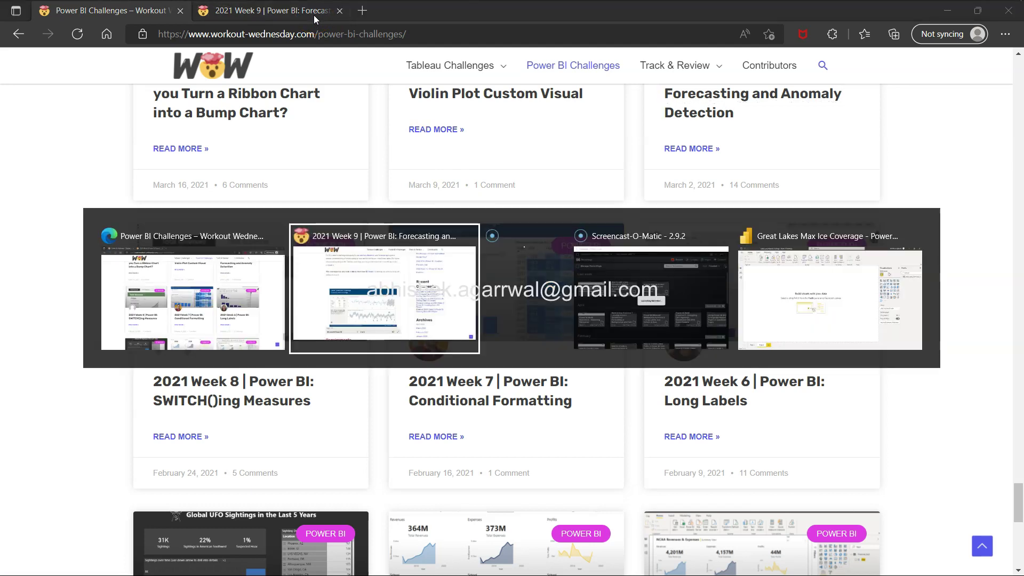
key("Tab")
key("Tab")
key("Tab")
left_click(910, 171)
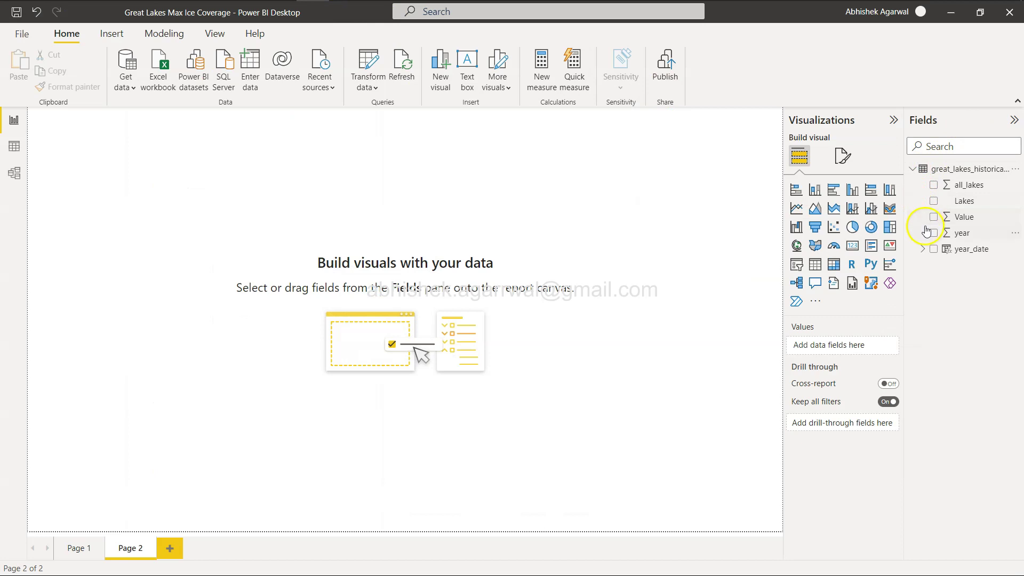
Return to the Week 9 challenge page in the browser and read its Requirements section.
key("alt+Tab")
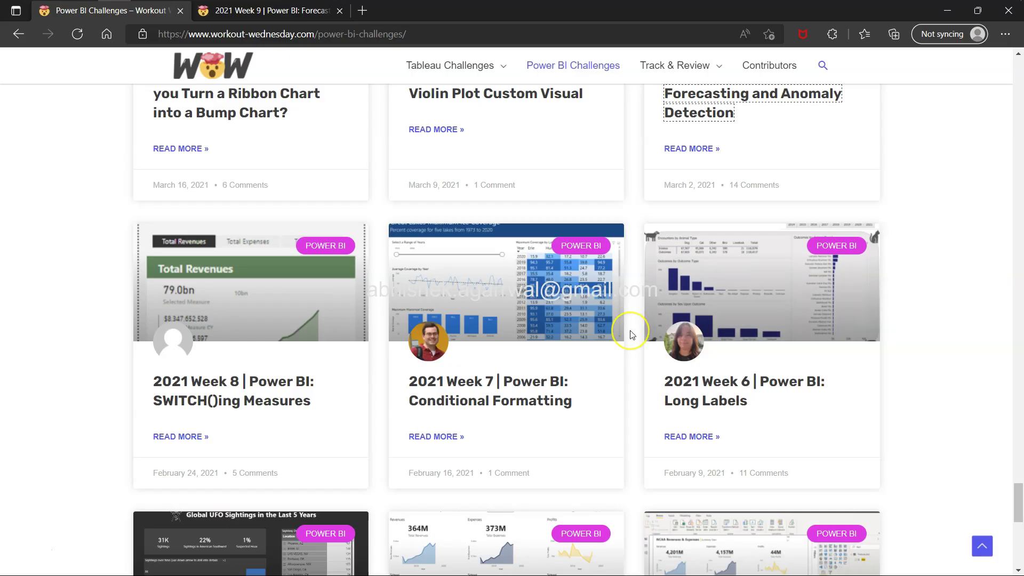
scroll(628, 331, "up", 3)
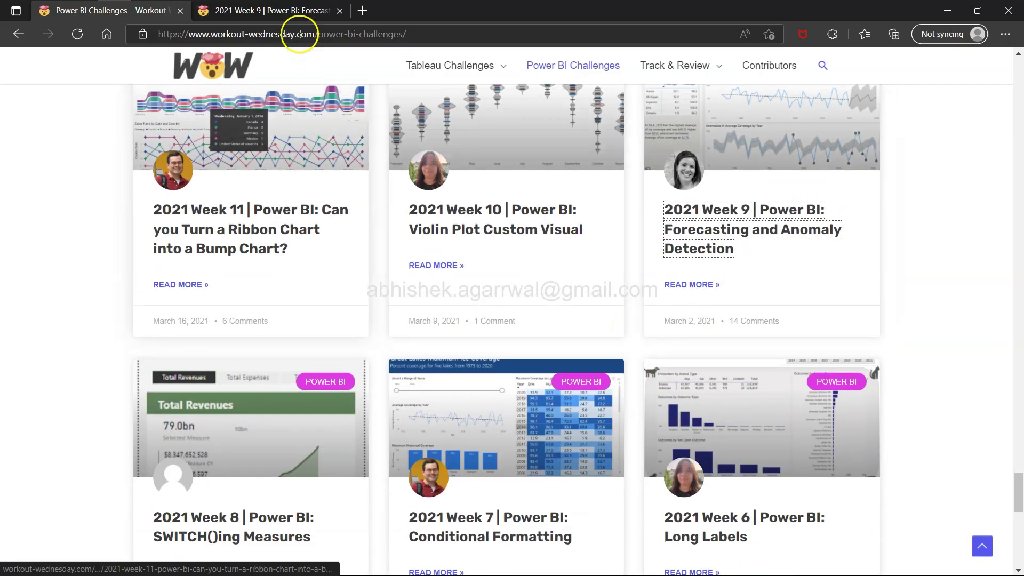
left_click(287, 13)
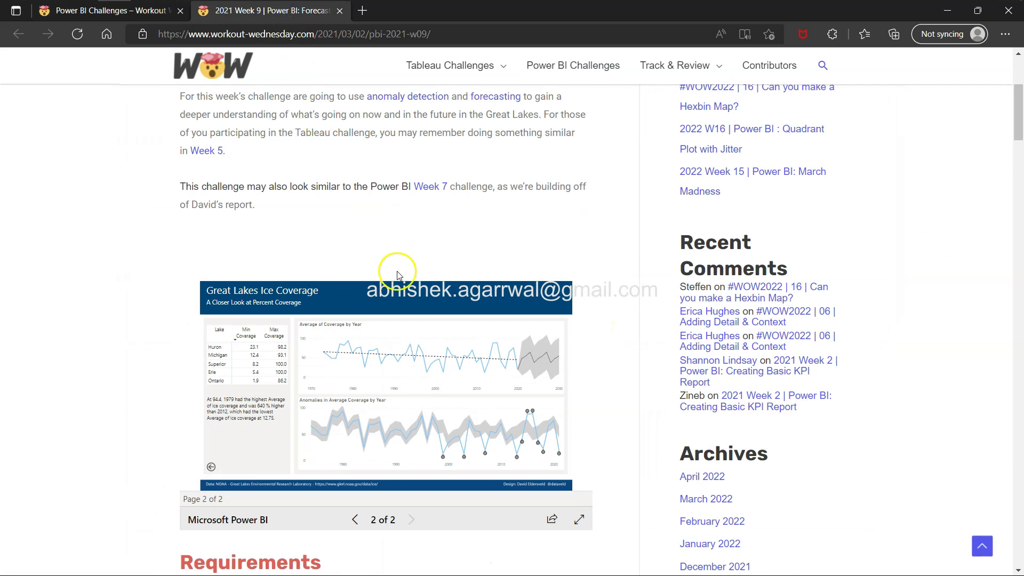
scroll(401, 272, "down", 5)
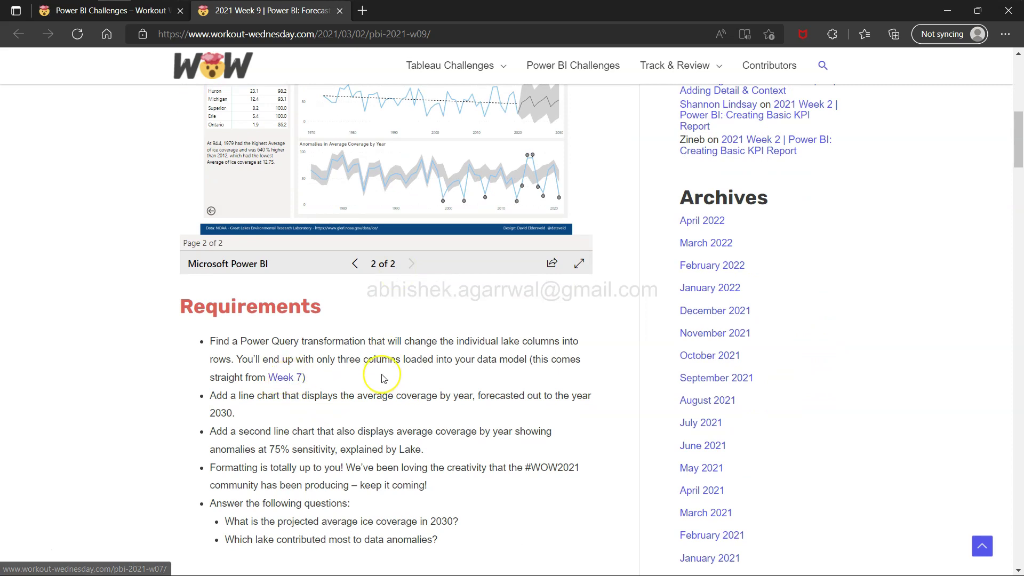
scroll(384, 379, "up", 1)
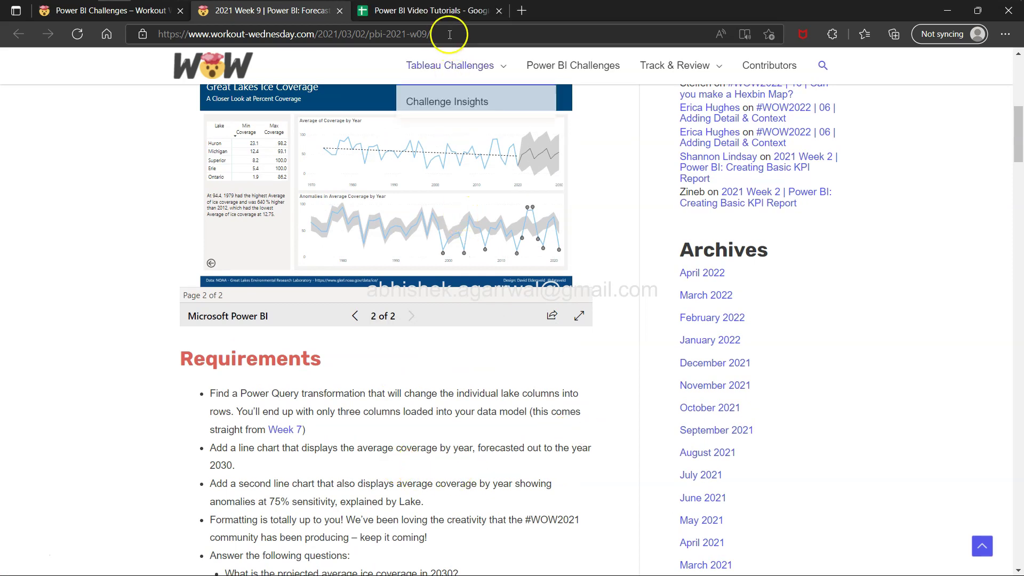
Open the Power BI Video Tutorials spreadsheet and go through the Feature Explainer video titles down to the last entry.
left_click(452, 14)
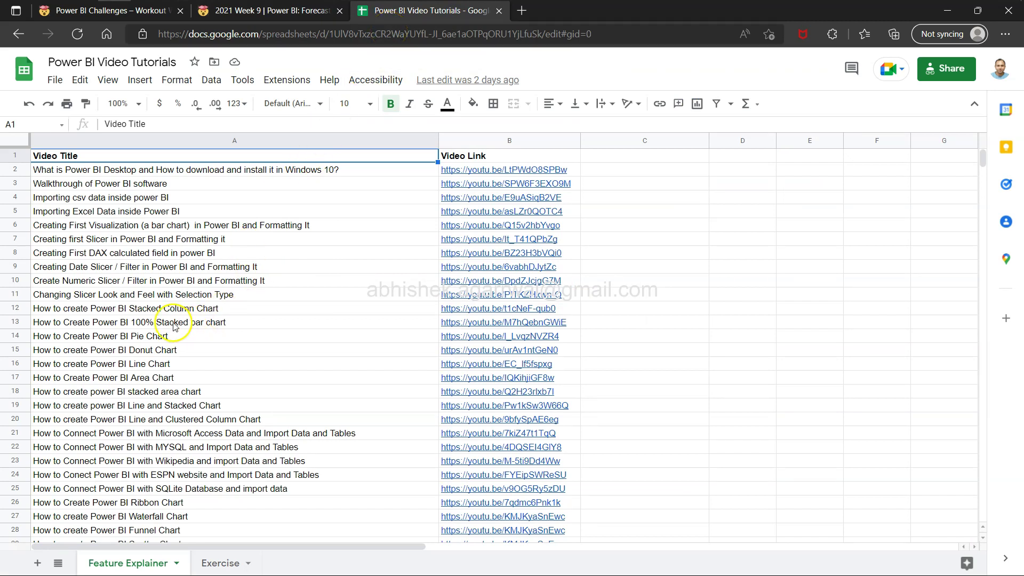
left_click(174, 172)
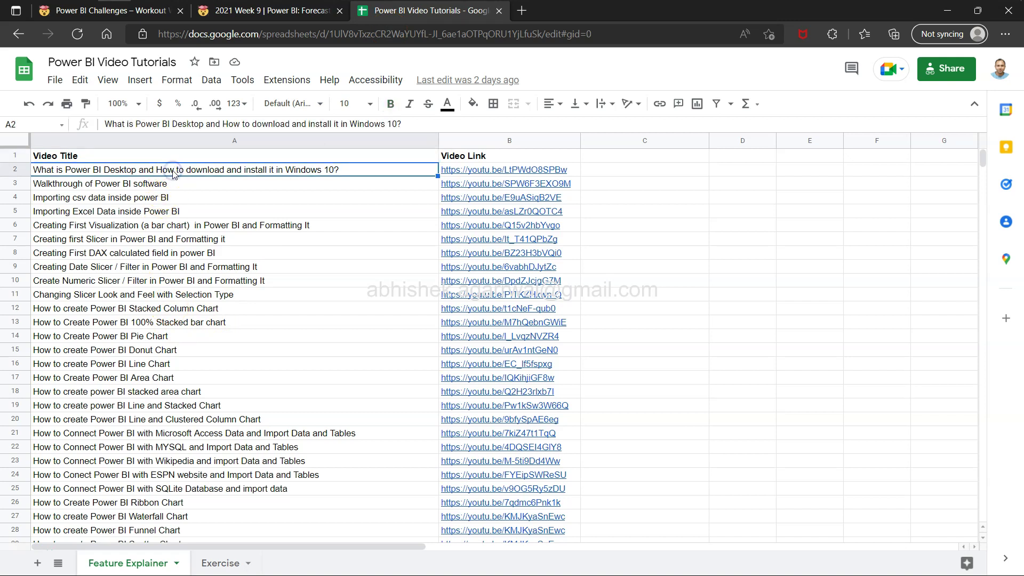
key("ctrl+Down")
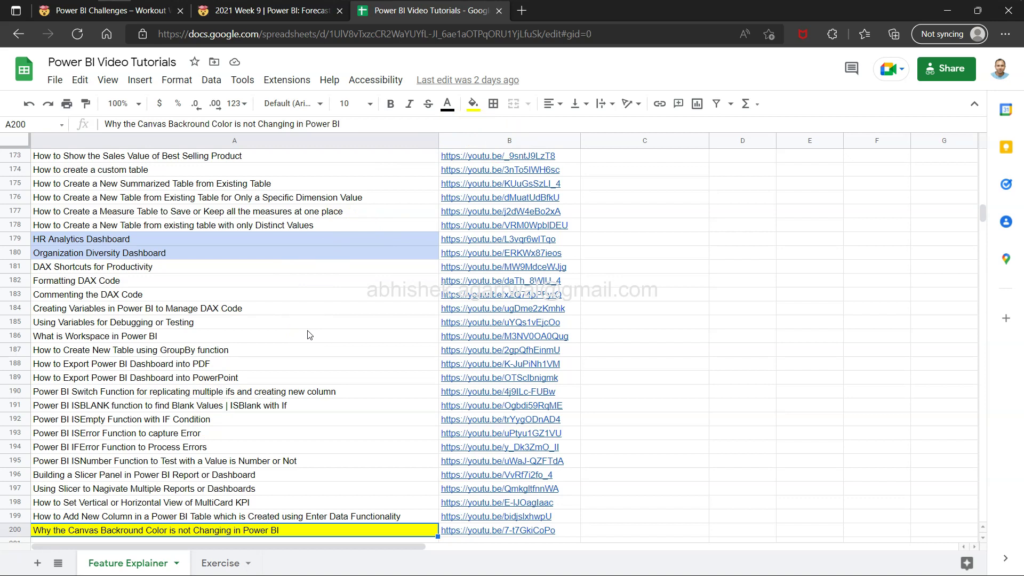
Show the Exercise sheet and review the listed Workout Wednesday video titles from Week 1 to Week 8.
left_click(220, 563)
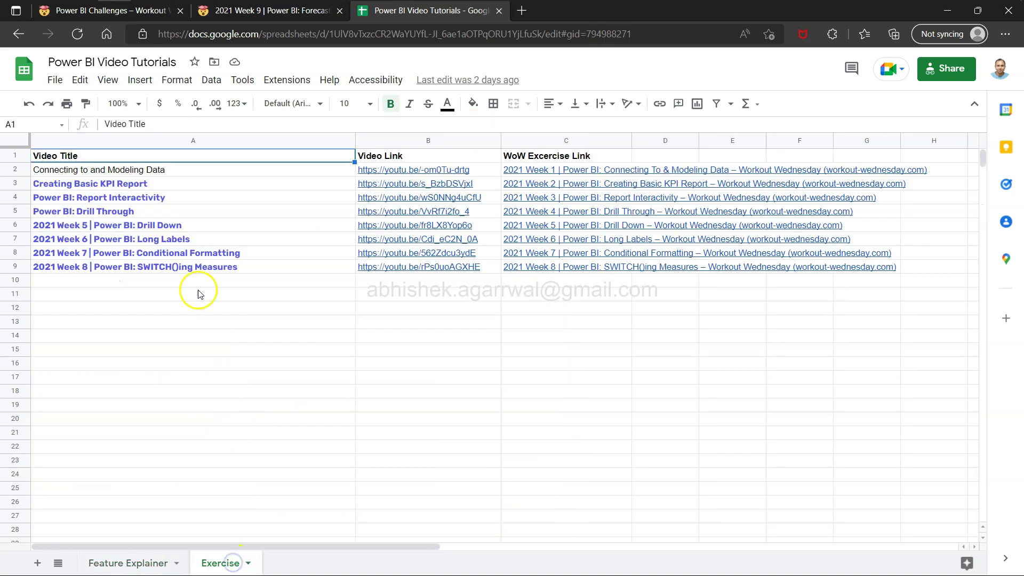
left_click(198, 171)
left_click_drag(198, 171, 217, 272)
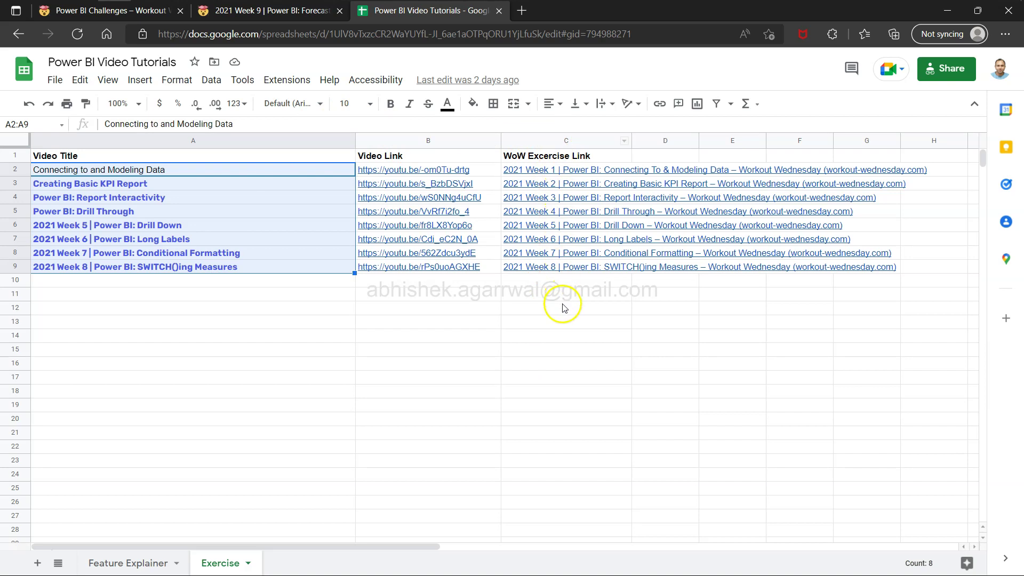
left_click(244, 171)
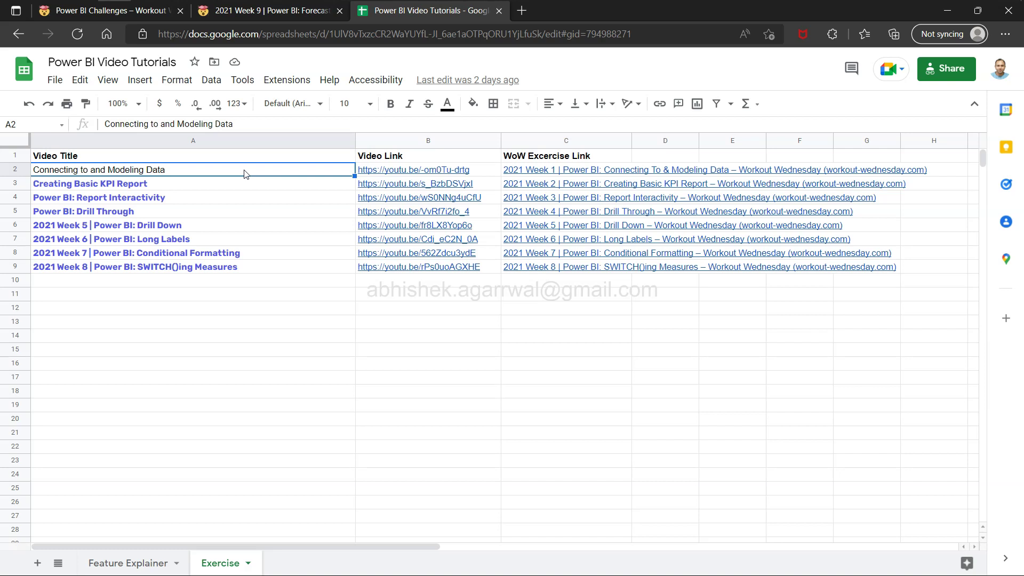
Return to the Week 9 challenge's requirements and highlight the first one, about turning the individual lake columns into rows with Power Query.
left_click(295, 16)
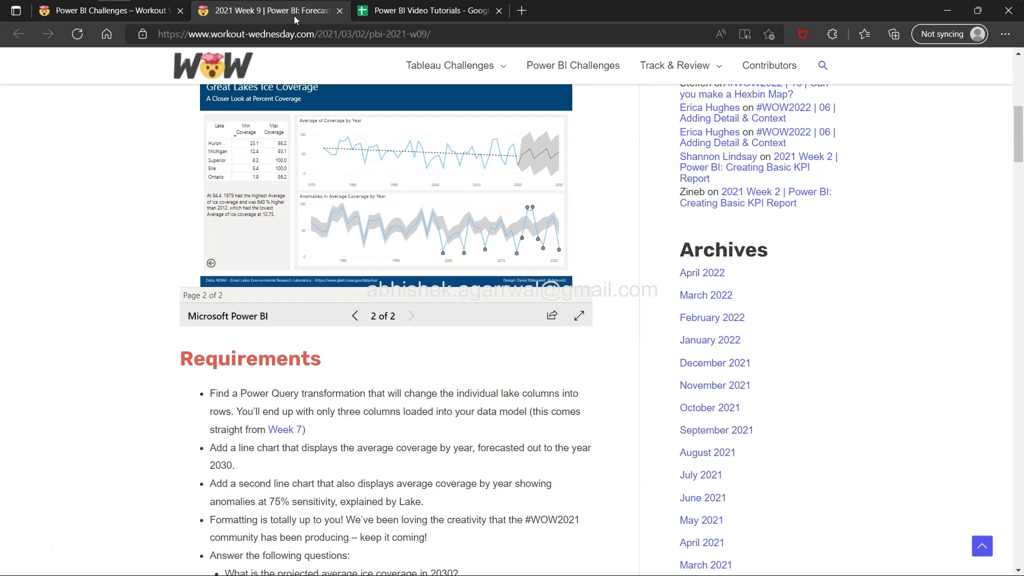
key("alt+Tab")
key("alt+Tab")
key("alt+Tab")
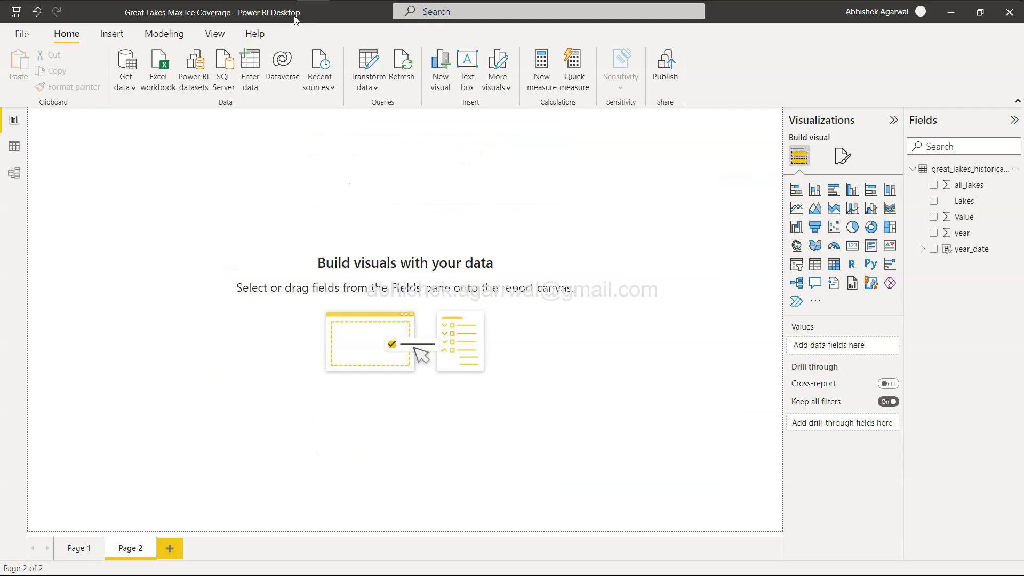
key("alt+Tab")
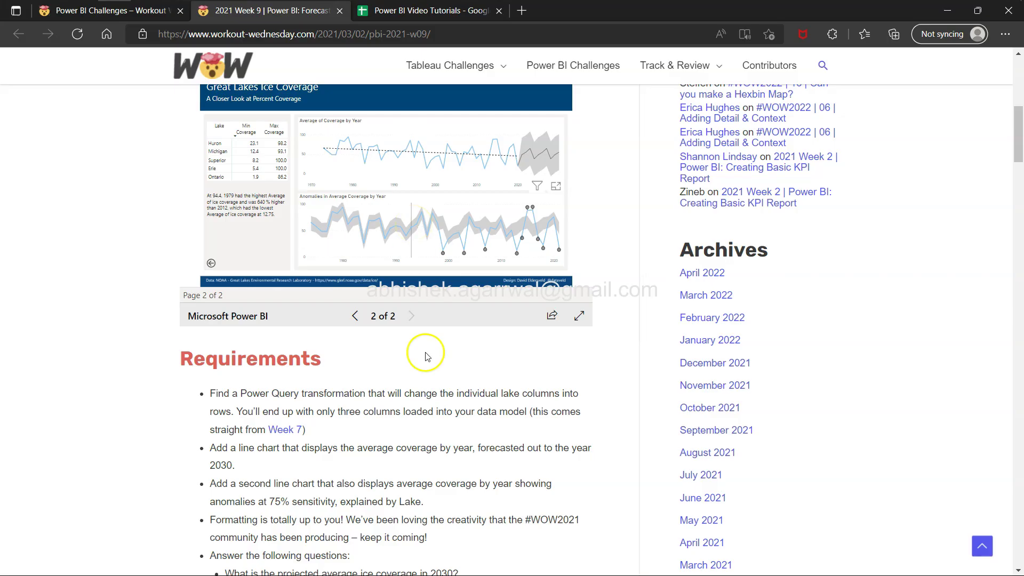
scroll(421, 421, "down", 3)
scroll(424, 417, "up", 1)
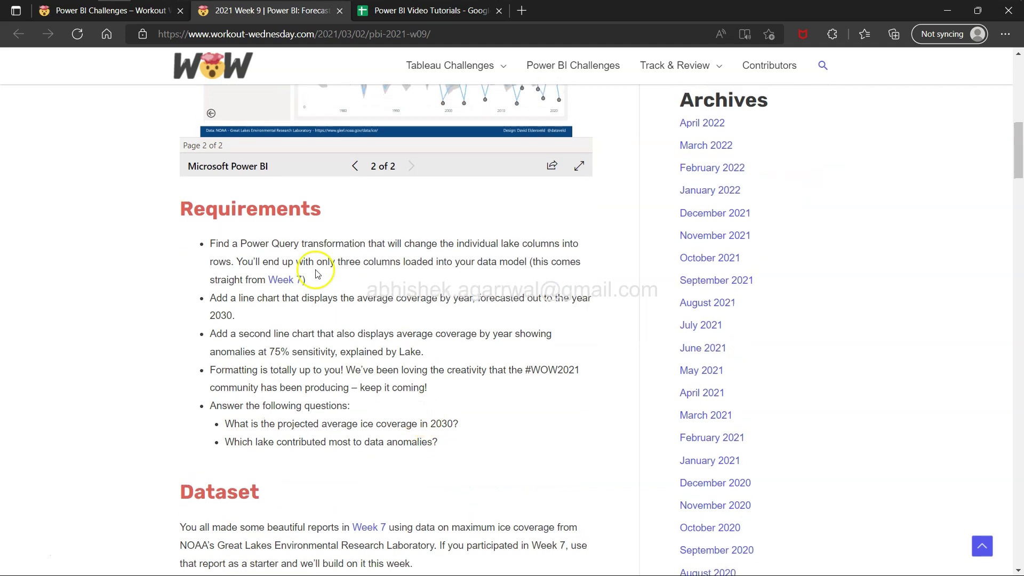
left_click_drag(208, 243, 322, 279)
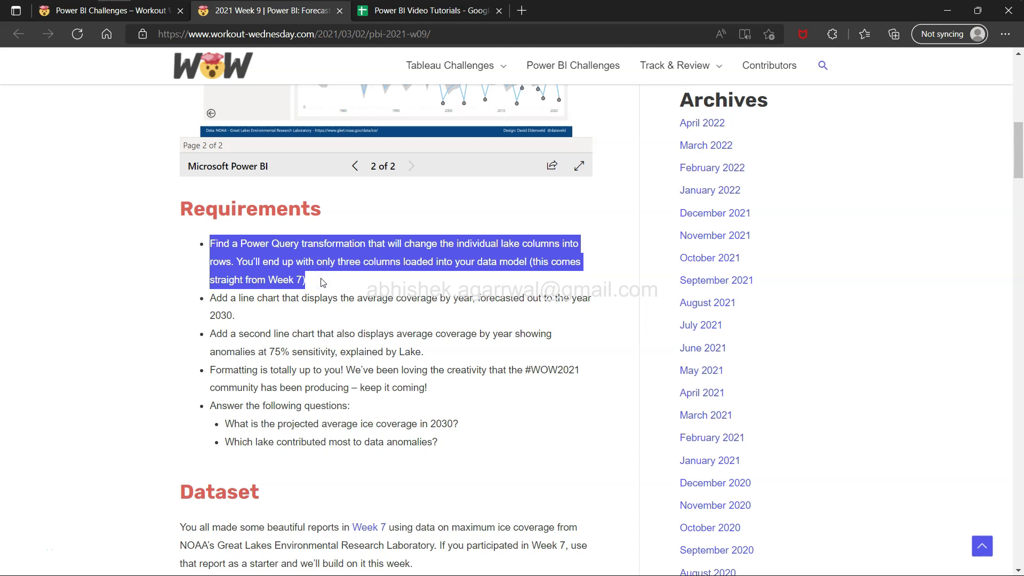
Highlight the requirement for a line chart of average coverage by year forecasted to 2030, and switch to Power BI Desktop.
left_click(322, 288)
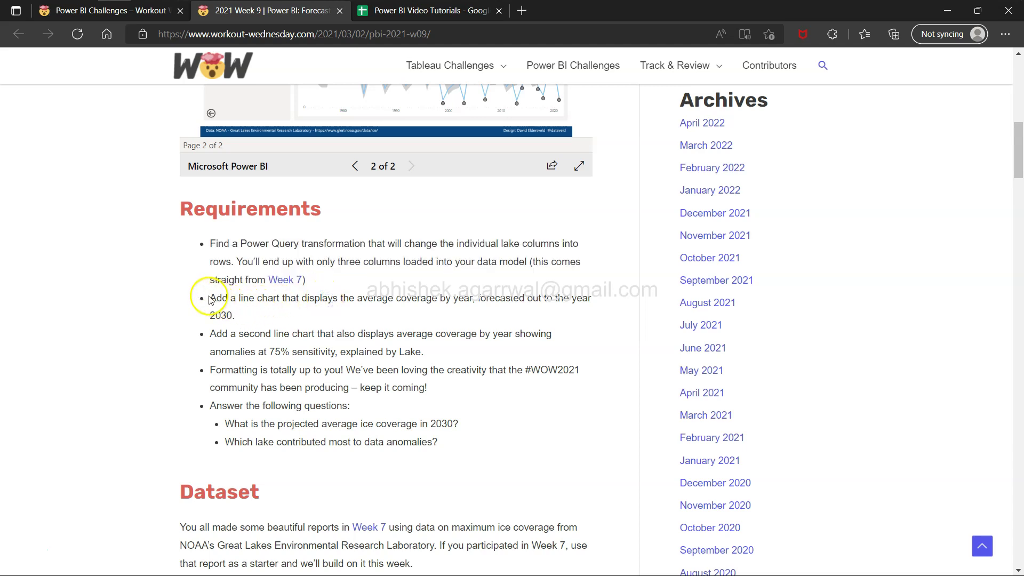
left_click_drag(211, 300, 238, 315)
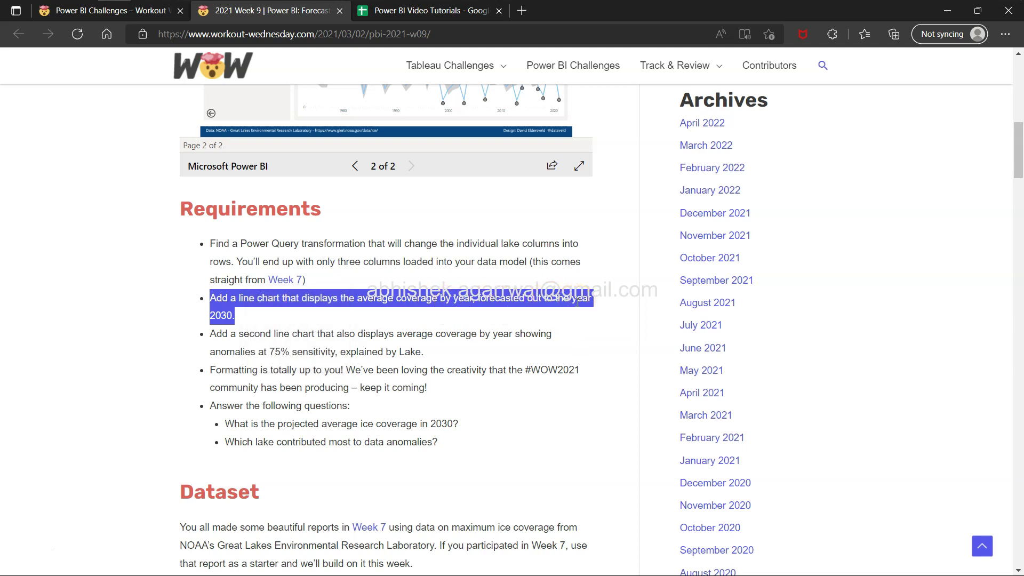
key("alt+Tab")
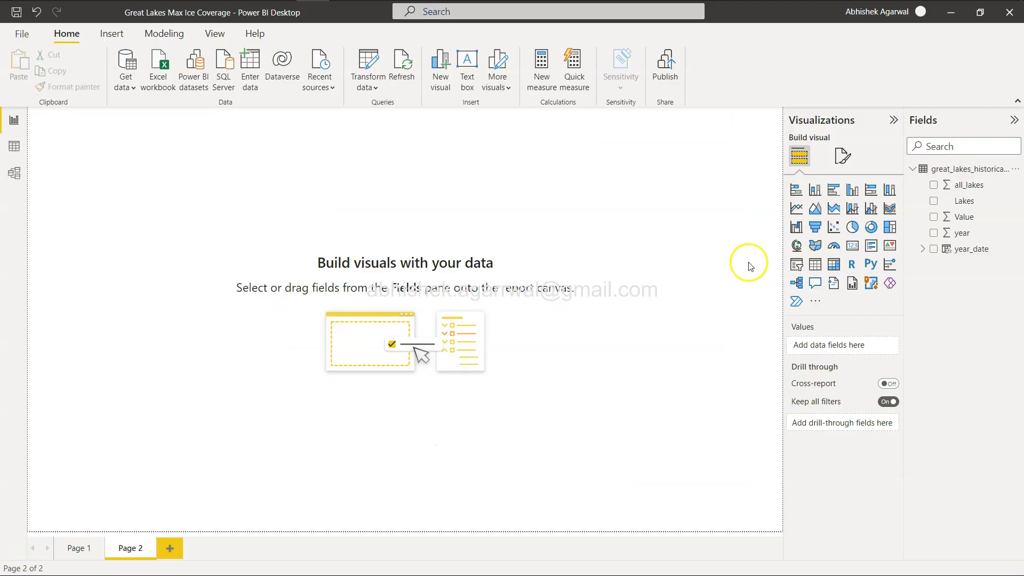
Place a wide line chart across the upper part of Page 2 and plot the Value field on its Y-axis.
left_click(801, 211)
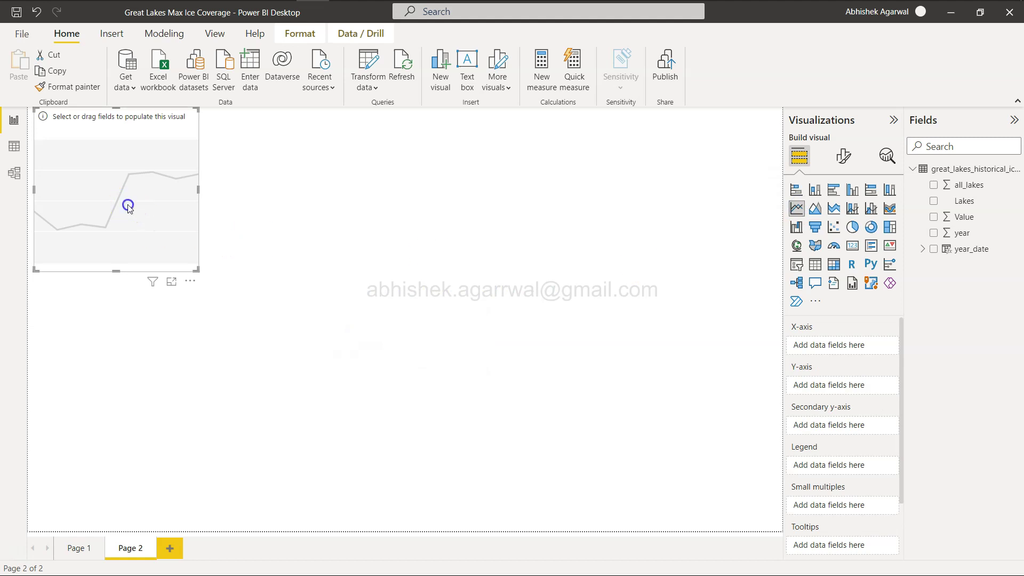
left_click_drag(132, 211, 429, 287)
left_click_drag(493, 347, 772, 327)
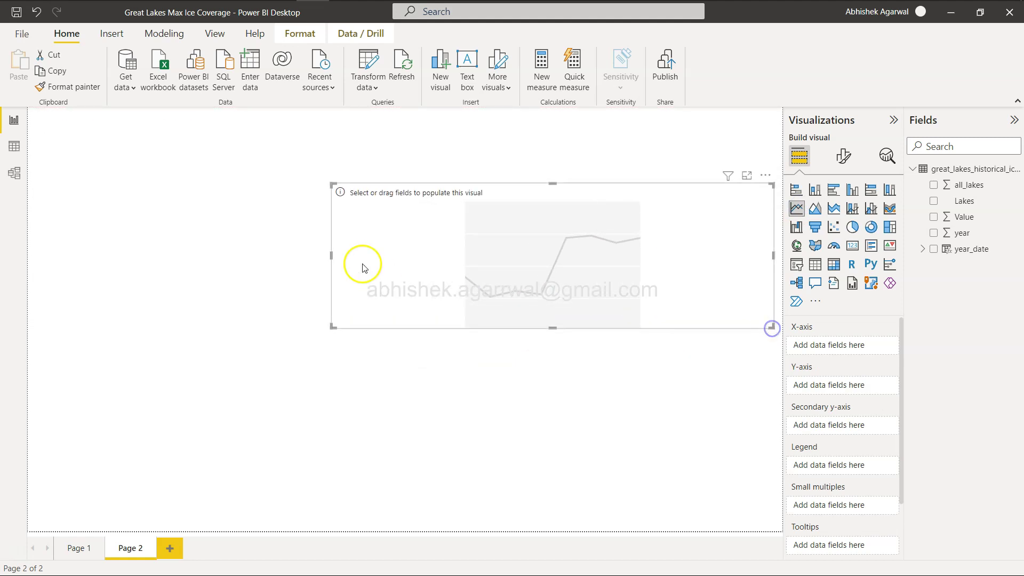
left_click(334, 255)
left_click_drag(331, 255, 211, 262)
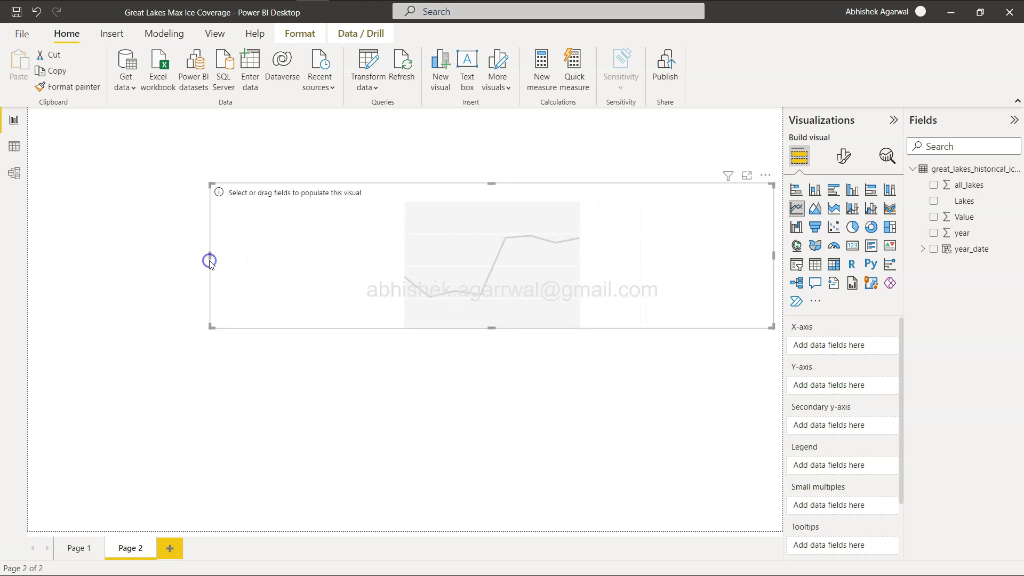
left_click_drag(327, 254, 327, 244)
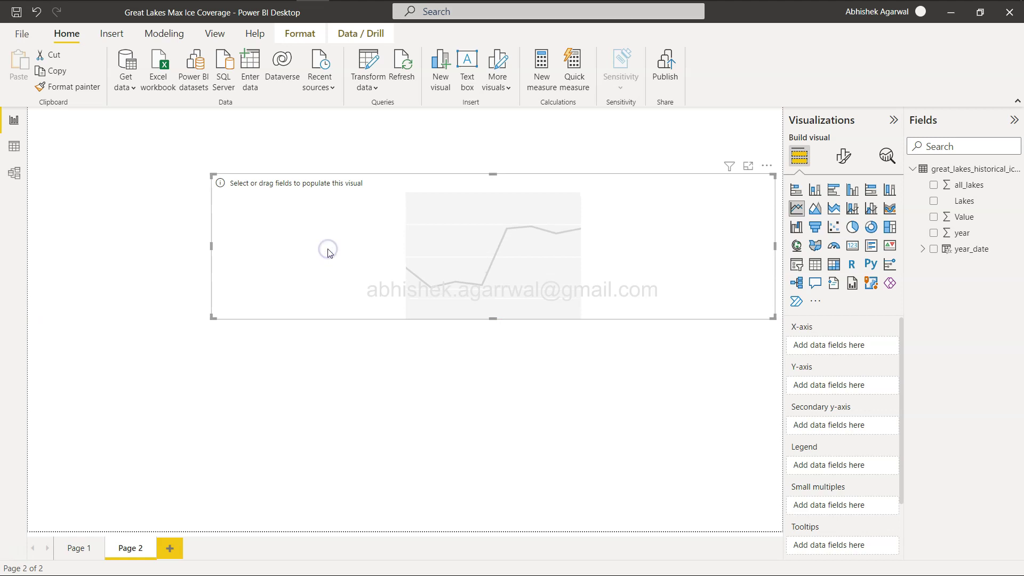
left_click(935, 218)
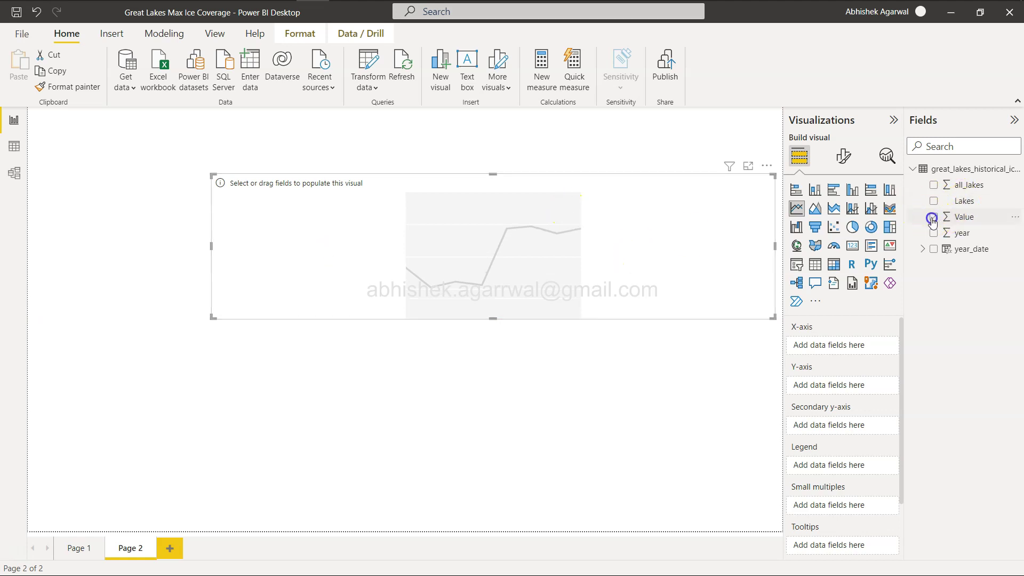
left_click(923, 249)
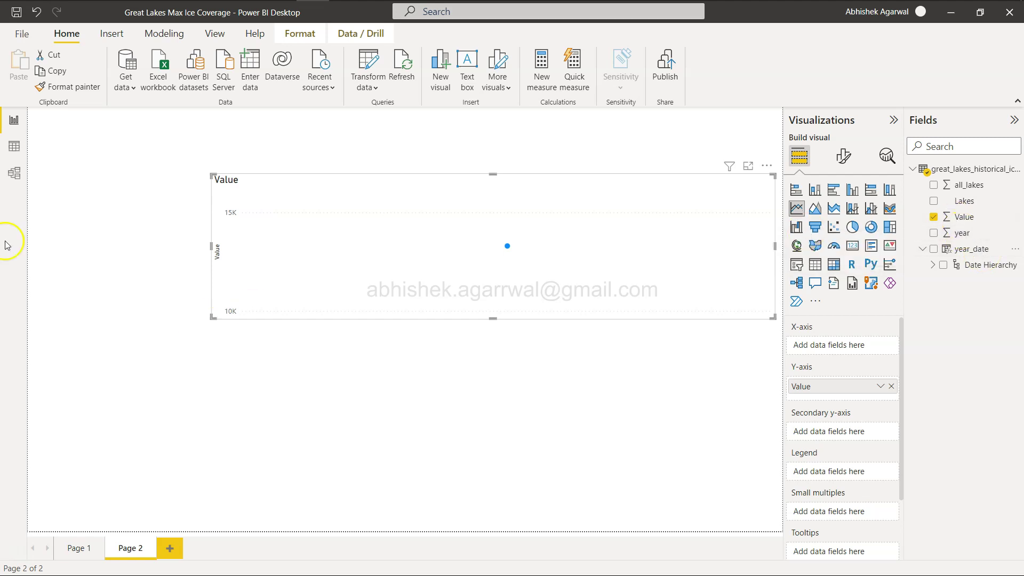
Examine the year_date column in the data table and the arguments of the DATE formula that builds it from year.
left_click(14, 146)
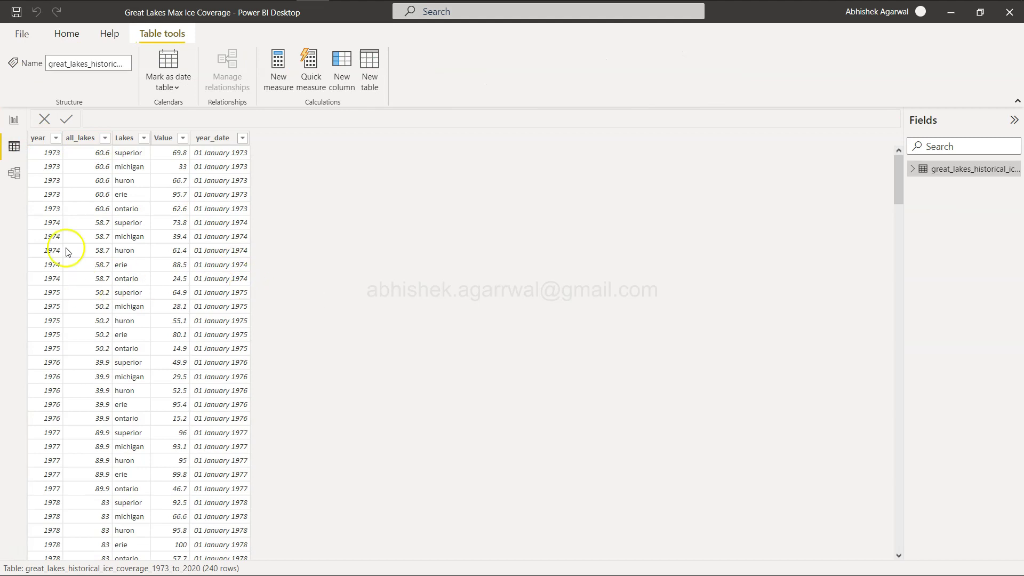
left_click(213, 138)
left_click(158, 118)
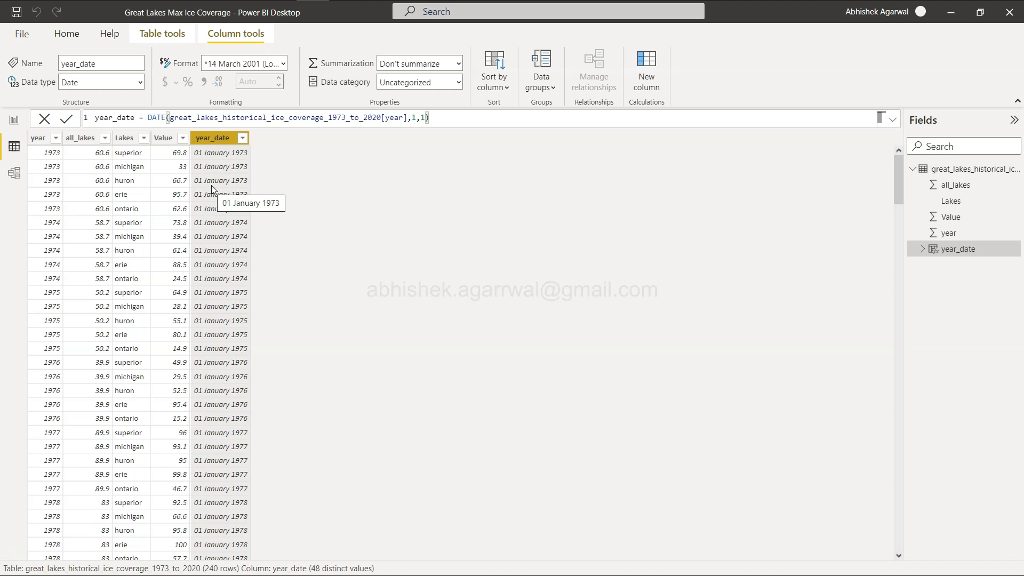
left_click(154, 114)
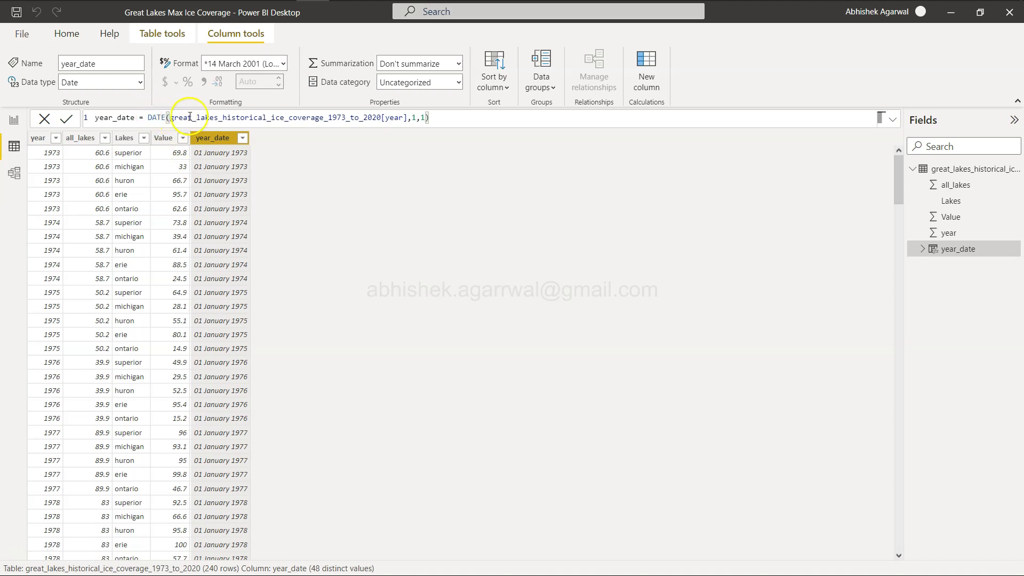
left_click(401, 117)
left_click(413, 117)
left_click(425, 117)
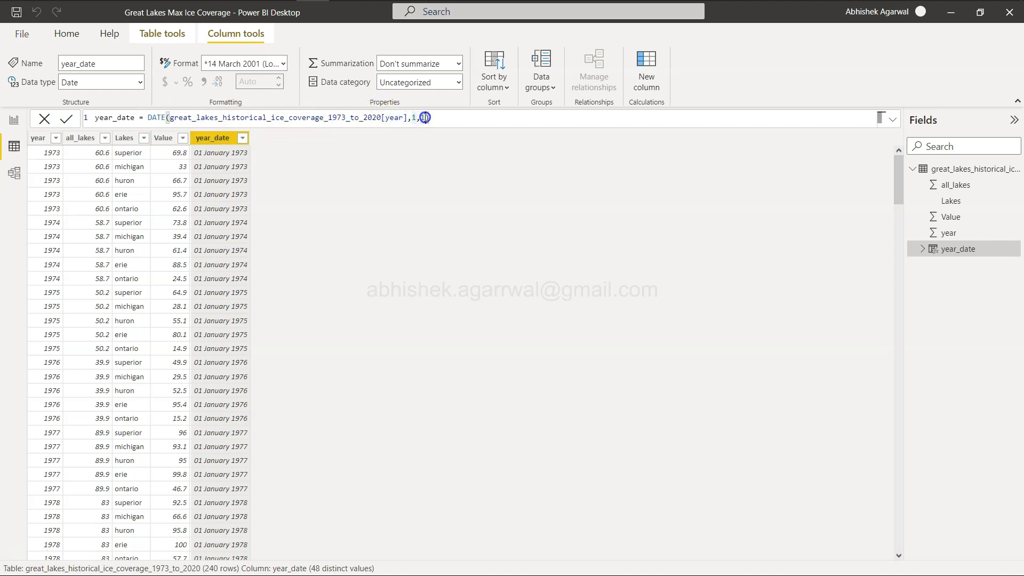
left_click(403, 117)
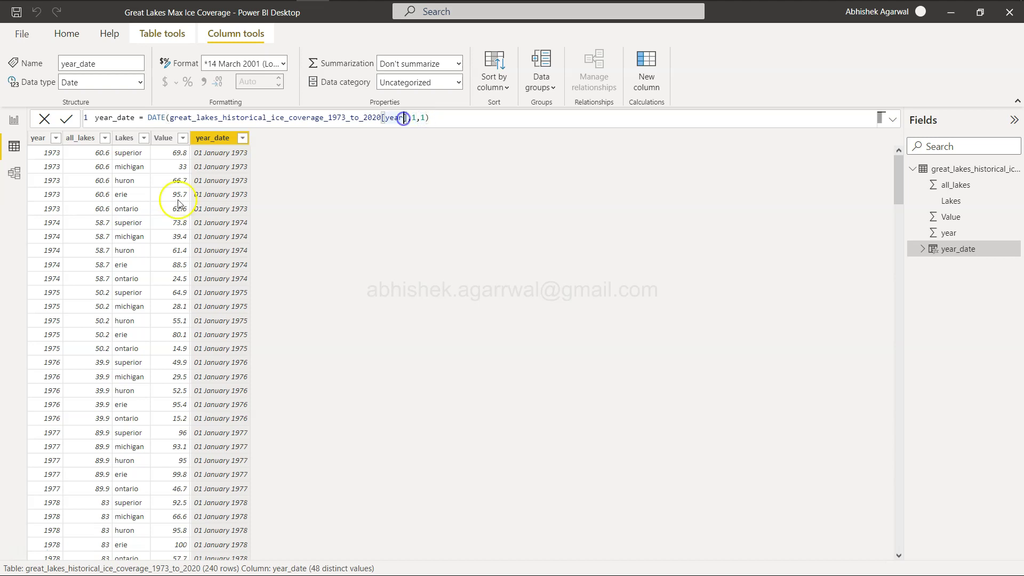
left_click(416, 118)
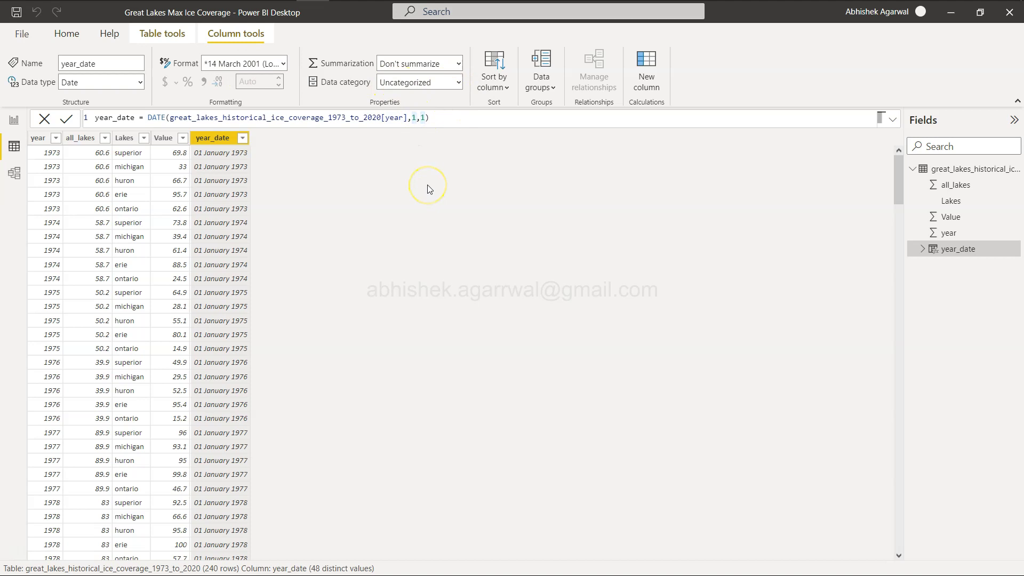
key("Right")
key("Left")
Return to the report and add Year from the year_date hierarchy to the line chart's X-axis.
left_click(13, 122)
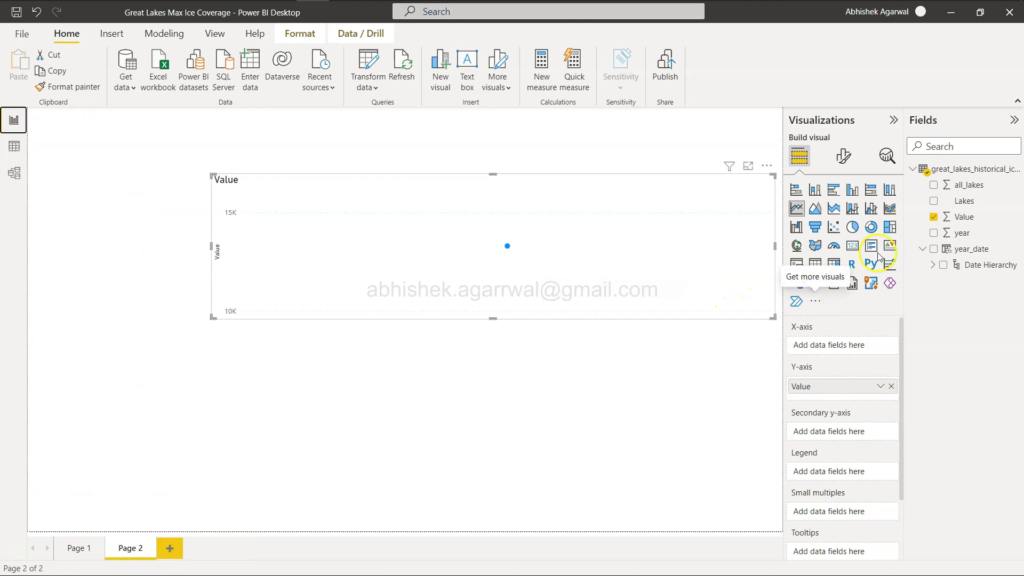
left_click(933, 265)
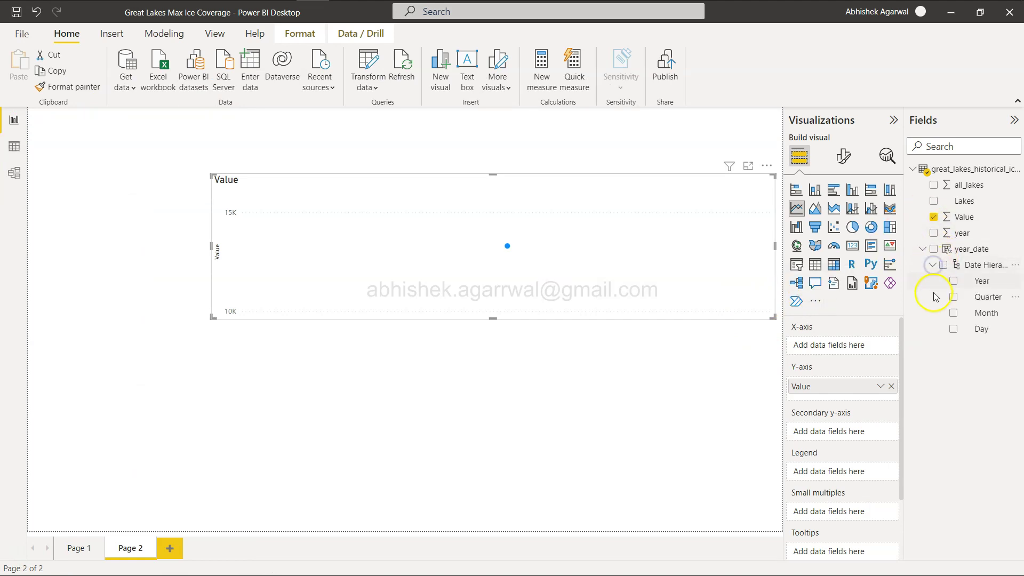
left_click(953, 281)
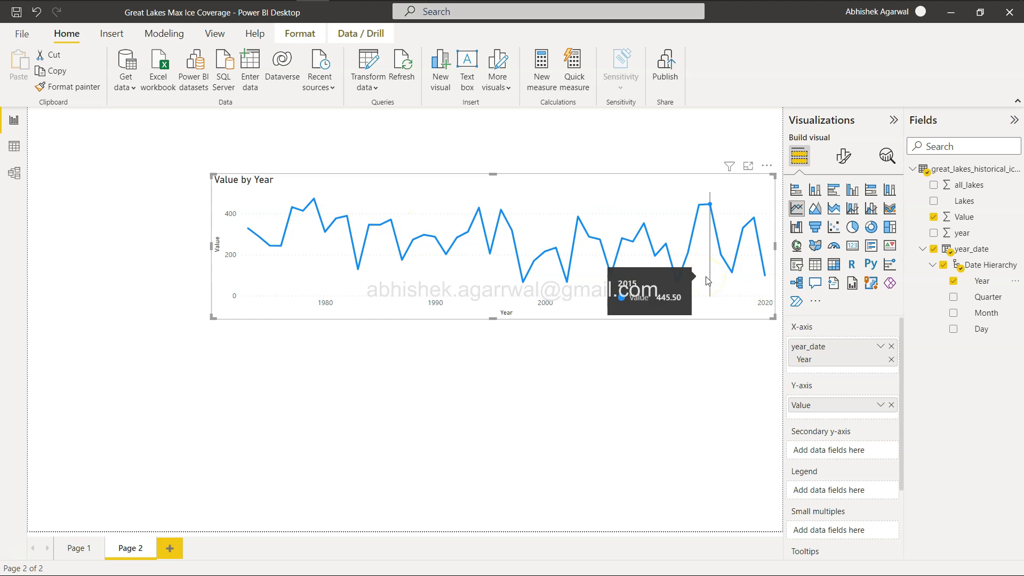
Turn on the forecast for the Value by Year line chart.
left_click(844, 158)
left_click(887, 159)
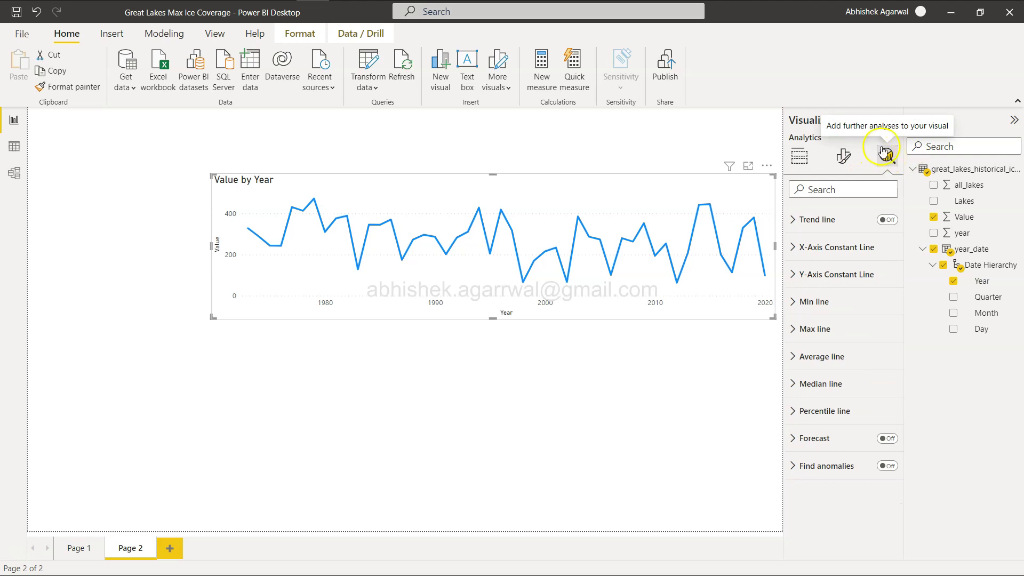
left_click(808, 248)
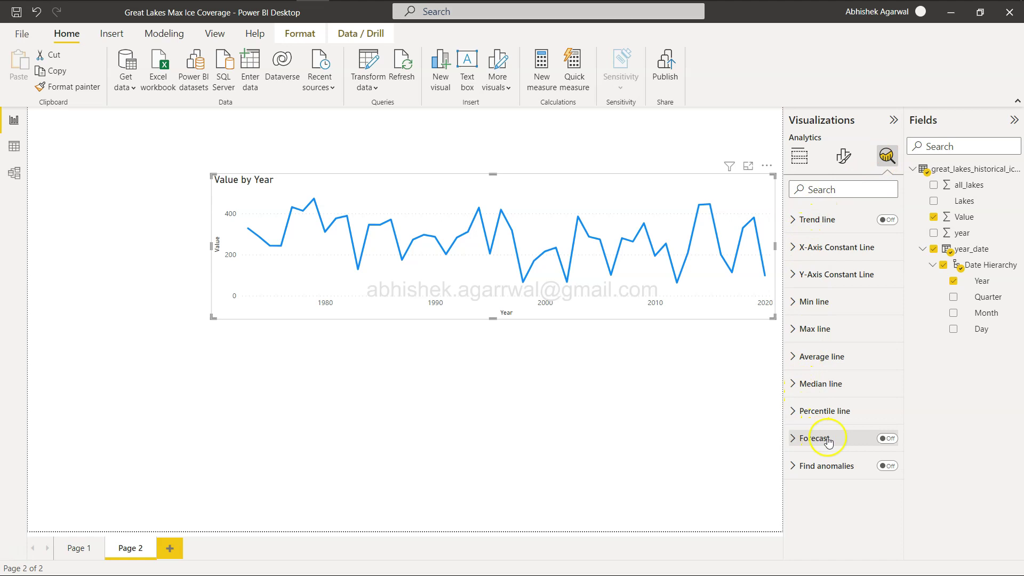
left_click(888, 439)
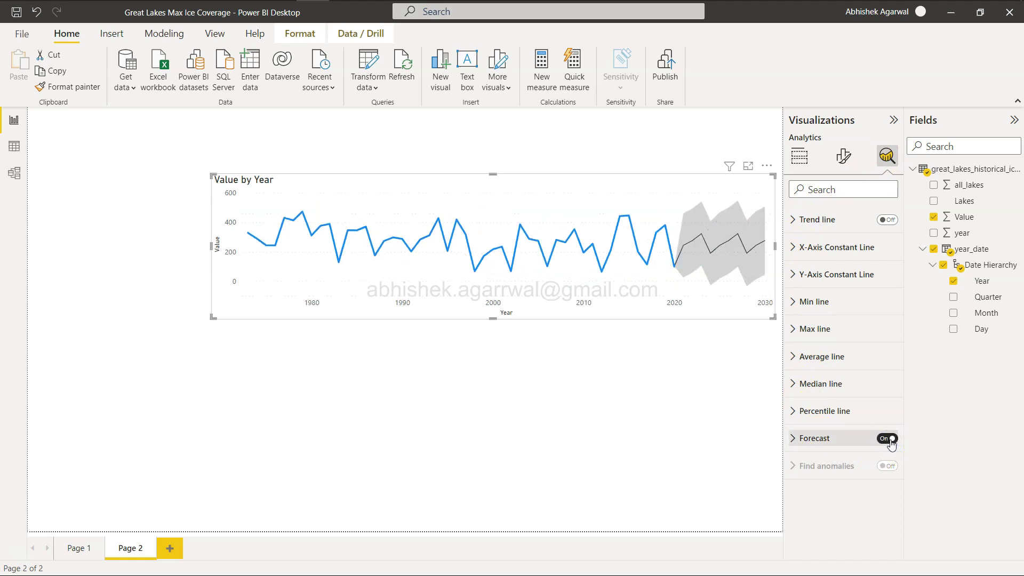
Open the forecast options and review the available units and the forecast points on the chart.
left_click(794, 440)
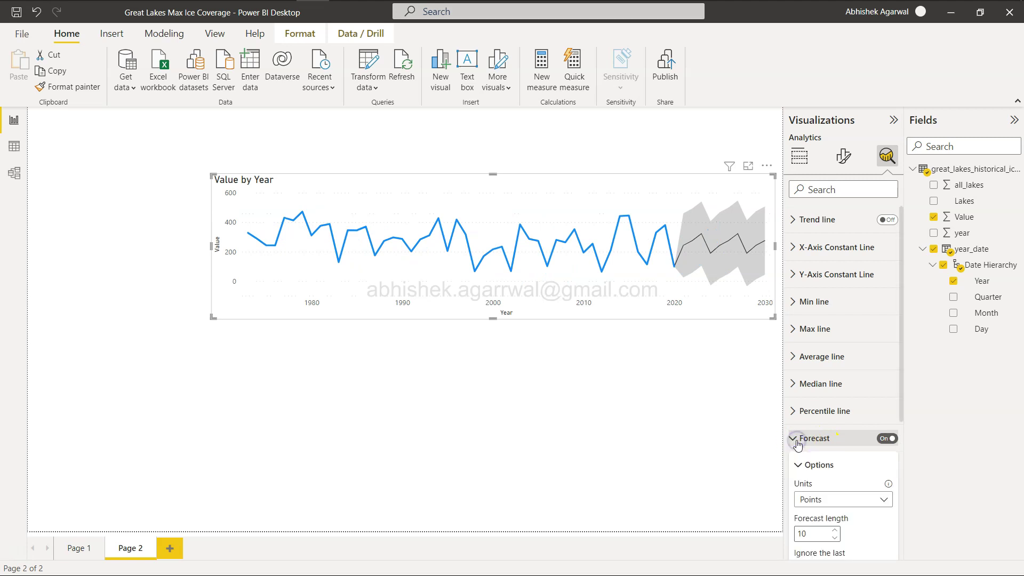
scroll(843, 373, "down", 4)
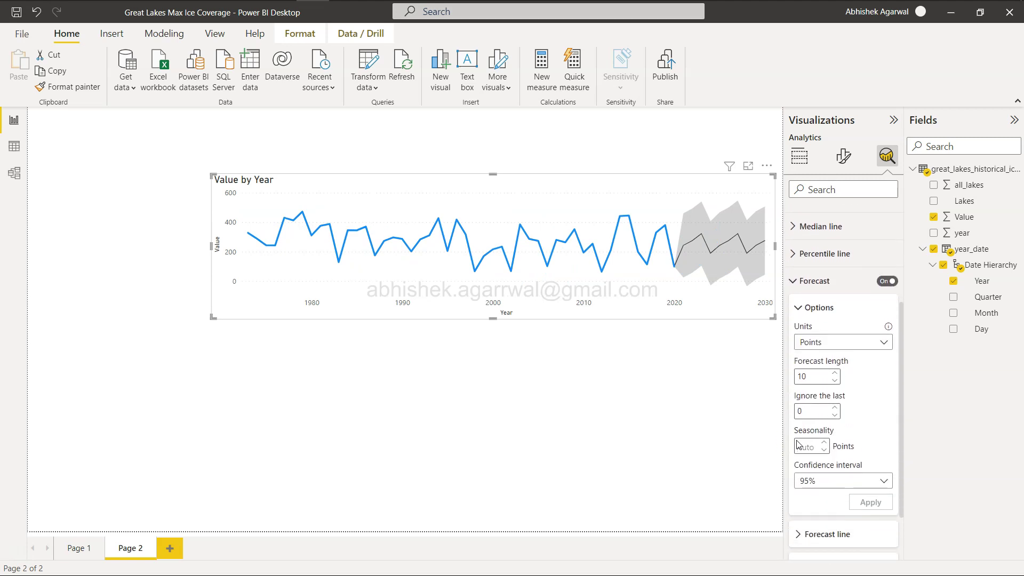
left_click(850, 340)
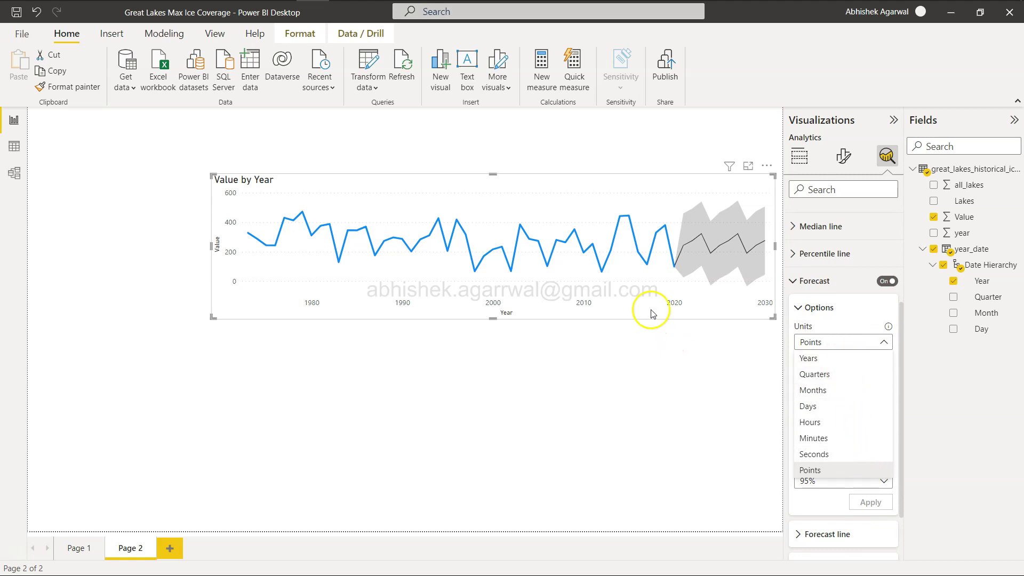
left_click(833, 327)
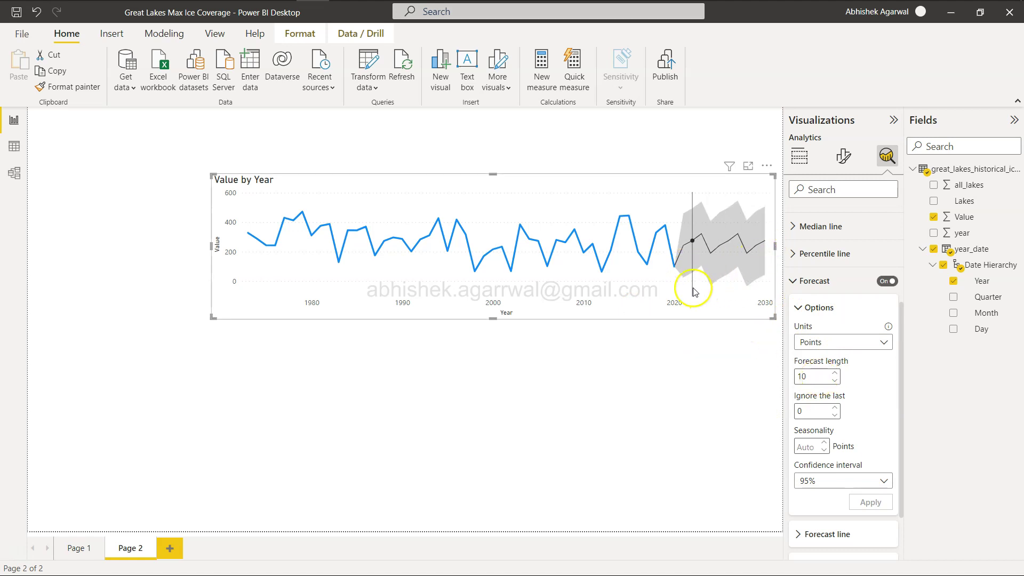
mouse_move(750, 254)
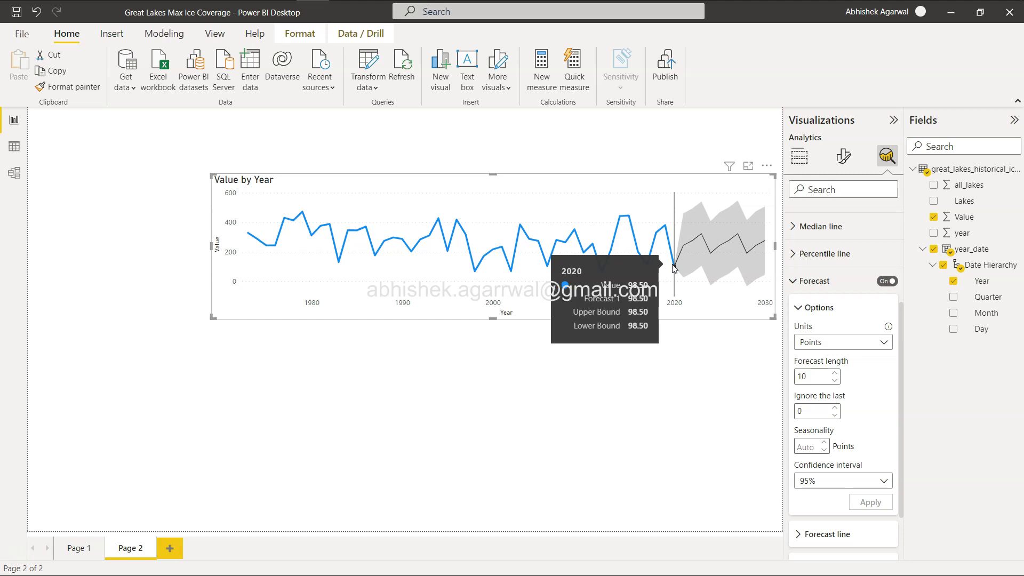
Try a forecast length of 16 points and return it to 10 points.
left_click(836, 372)
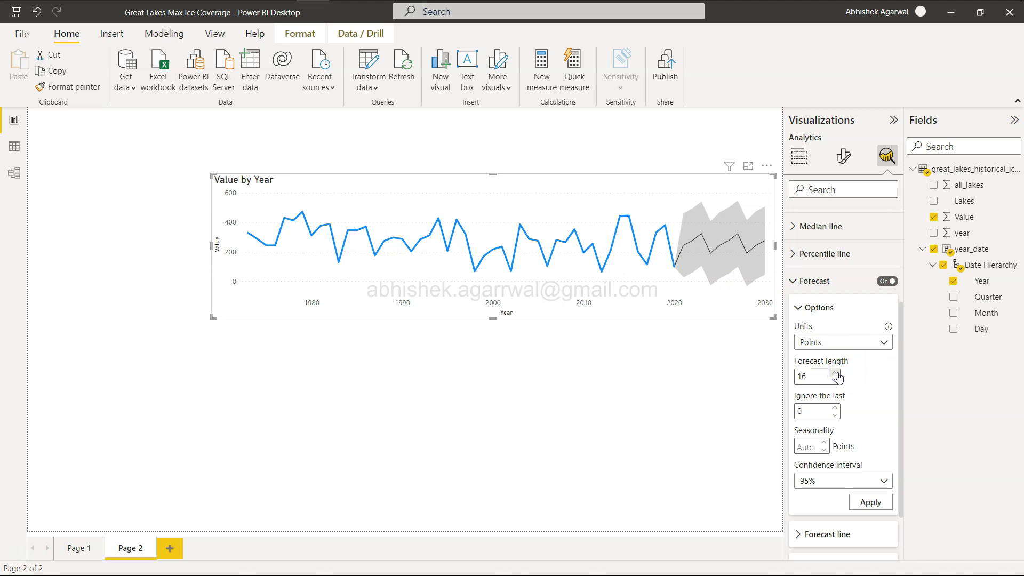
left_click(835, 380)
left_click(835, 382)
Try a 99% confidence interval on the forecast and apply it to the chart.
scroll(858, 457, "down", 1)
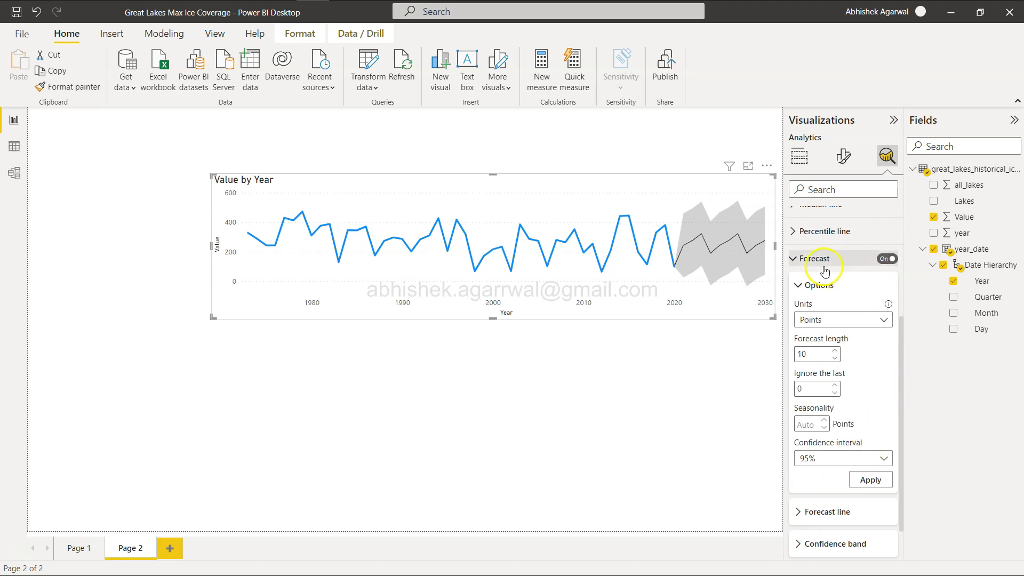
left_click(848, 459)
left_click(847, 459)
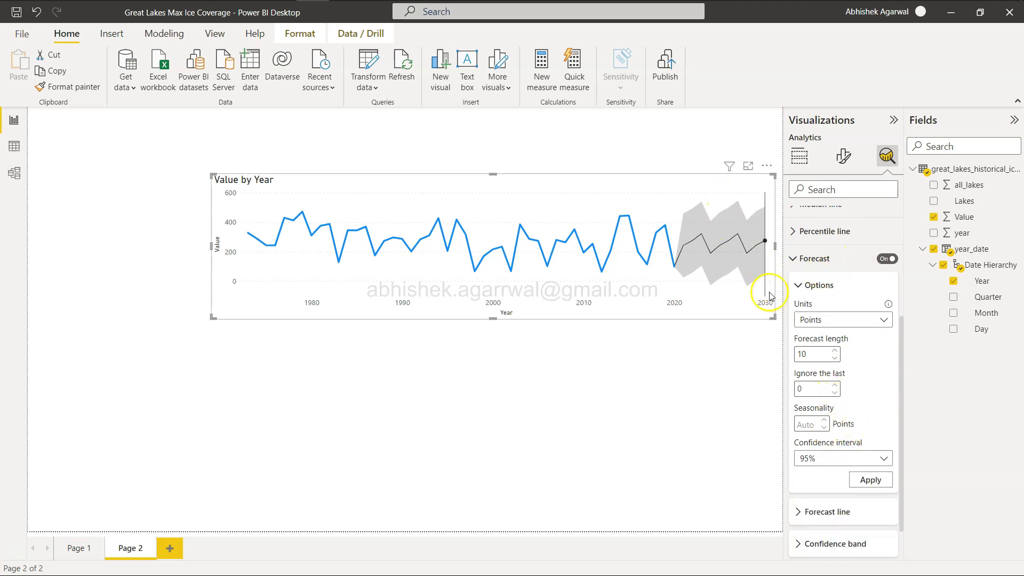
left_click(830, 459)
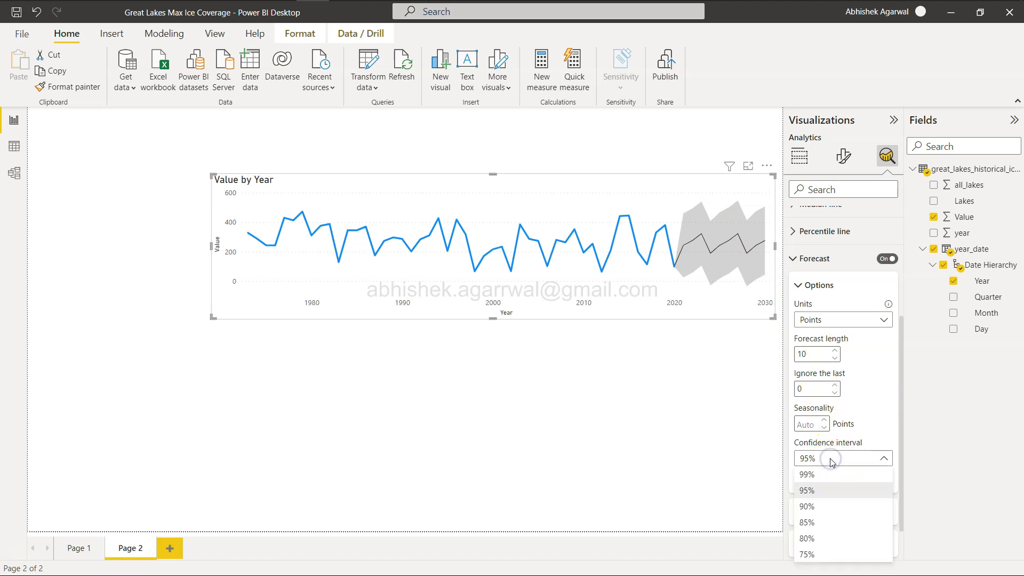
left_click(831, 475)
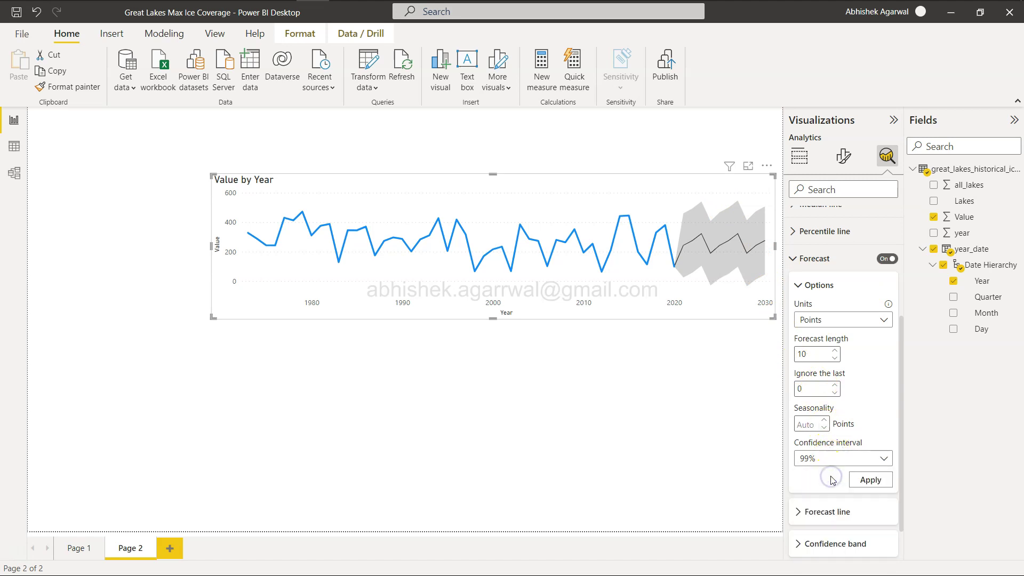
left_click(853, 480)
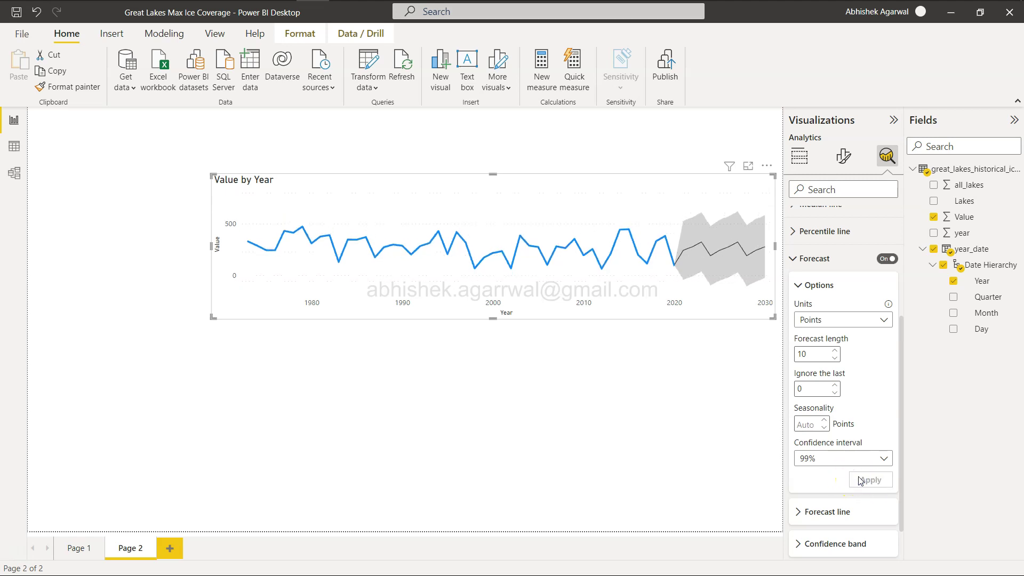
Set the forecast's confidence interval to 75% and apply the change.
left_click(831, 459)
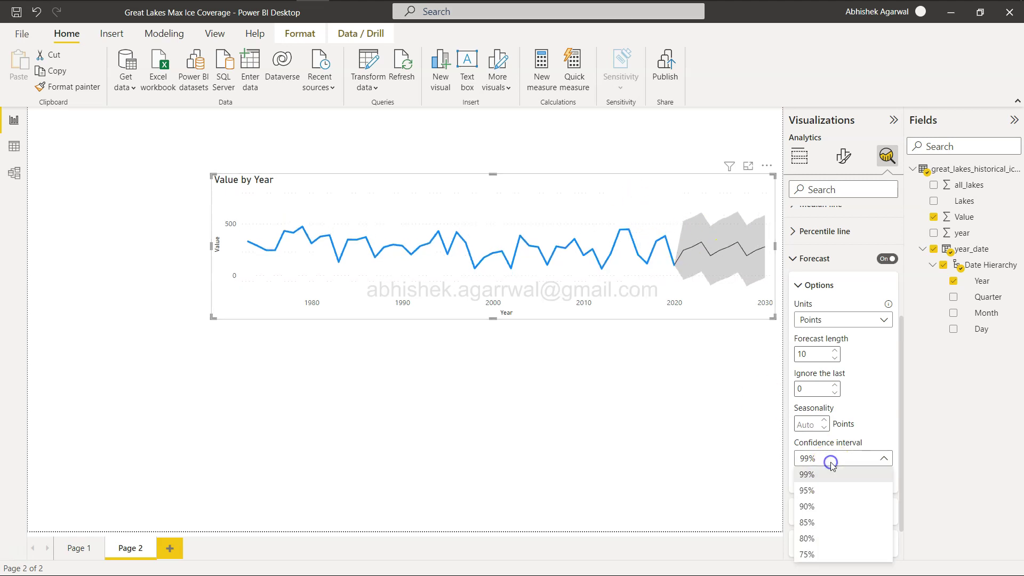
left_click(830, 555)
left_click(871, 486)
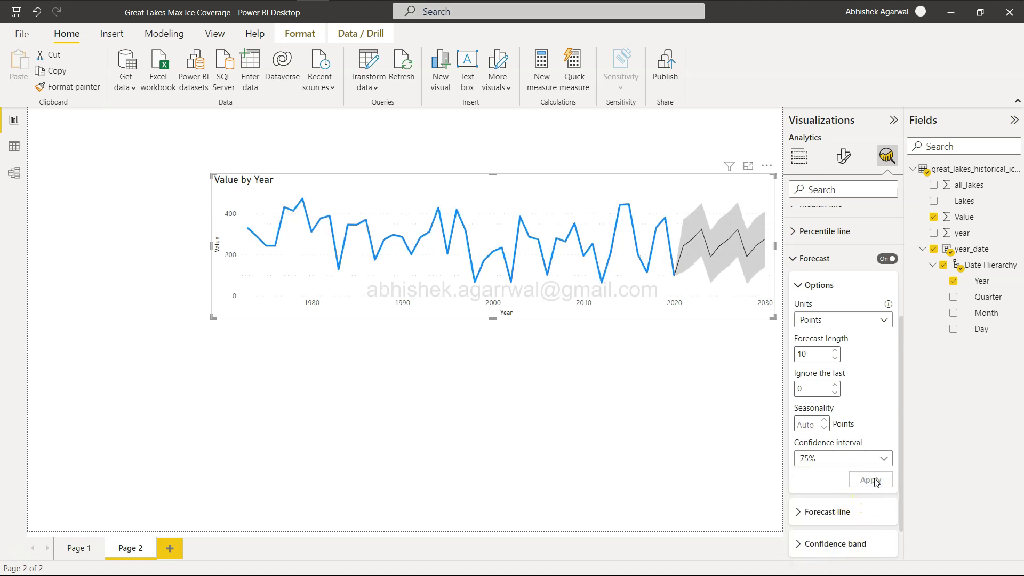
Set the forecast's confidence interval to 95% and apply it to the chart.
left_click(840, 459)
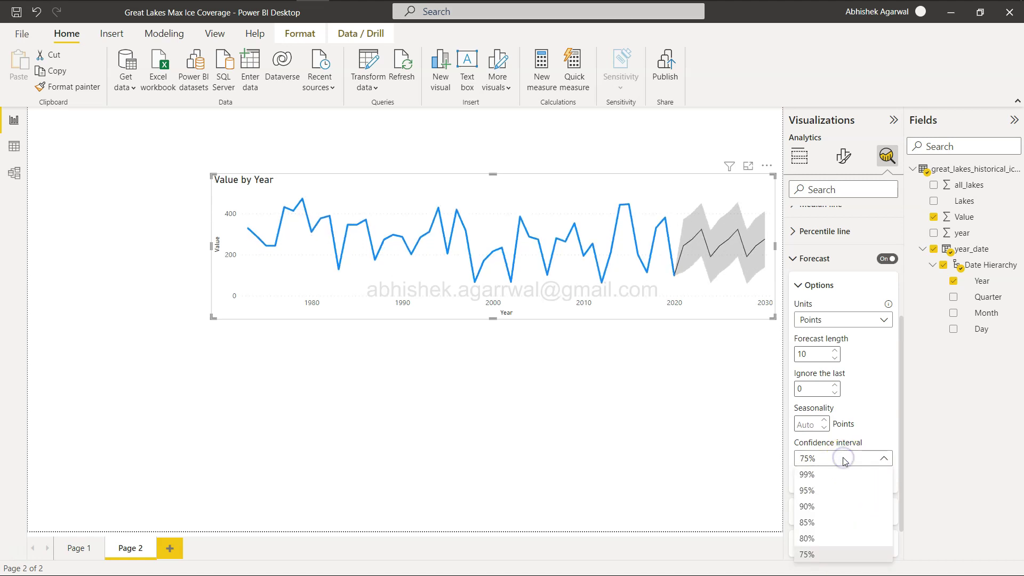
left_click(839, 491)
left_click(885, 481)
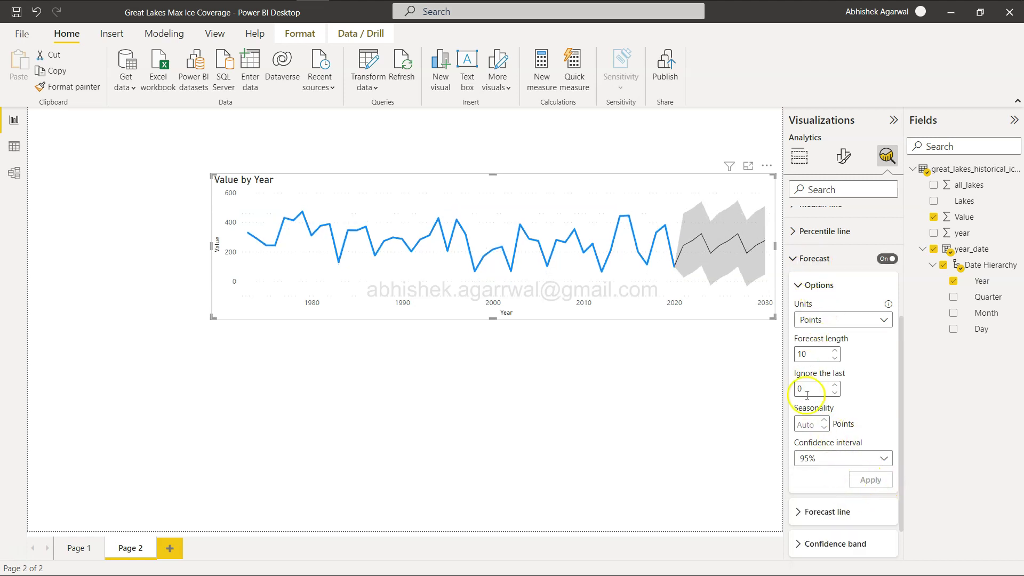
Try a light red colour for the forecast line and then set the line's colour to black.
left_click(799, 511)
scroll(800, 510, "down", 3)
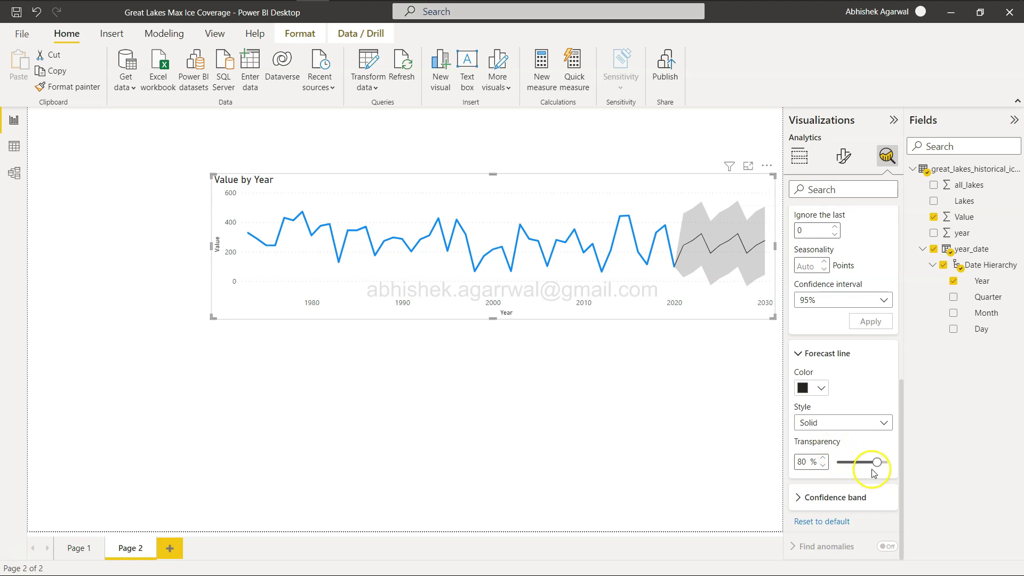
mouse_move(684, 257)
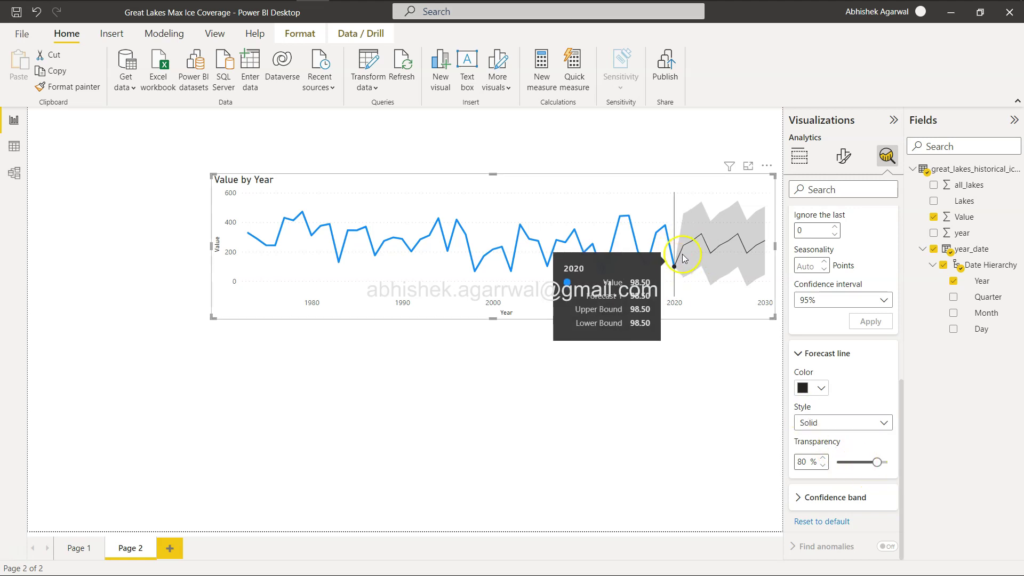
left_click(821, 388)
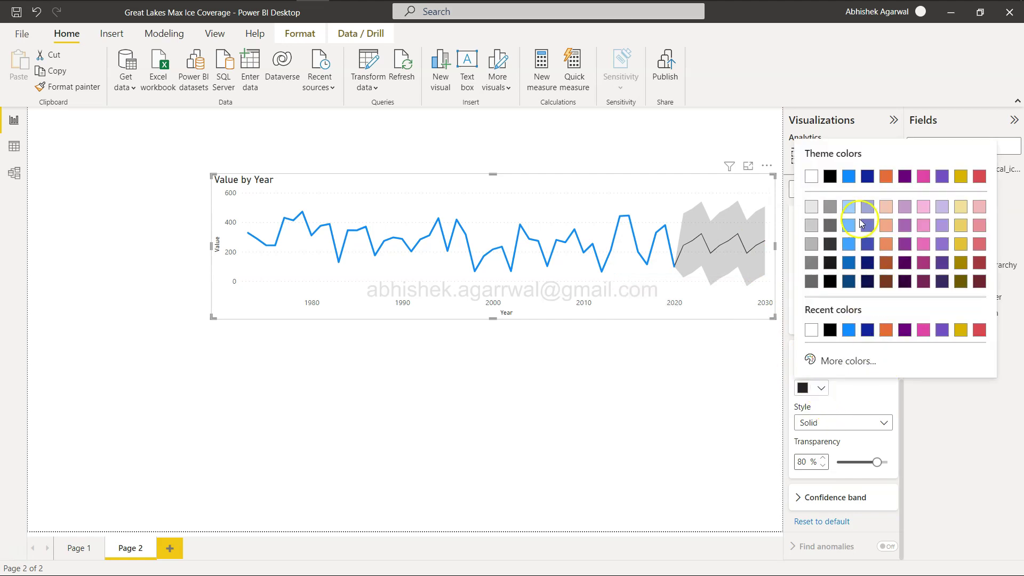
left_click(980, 206)
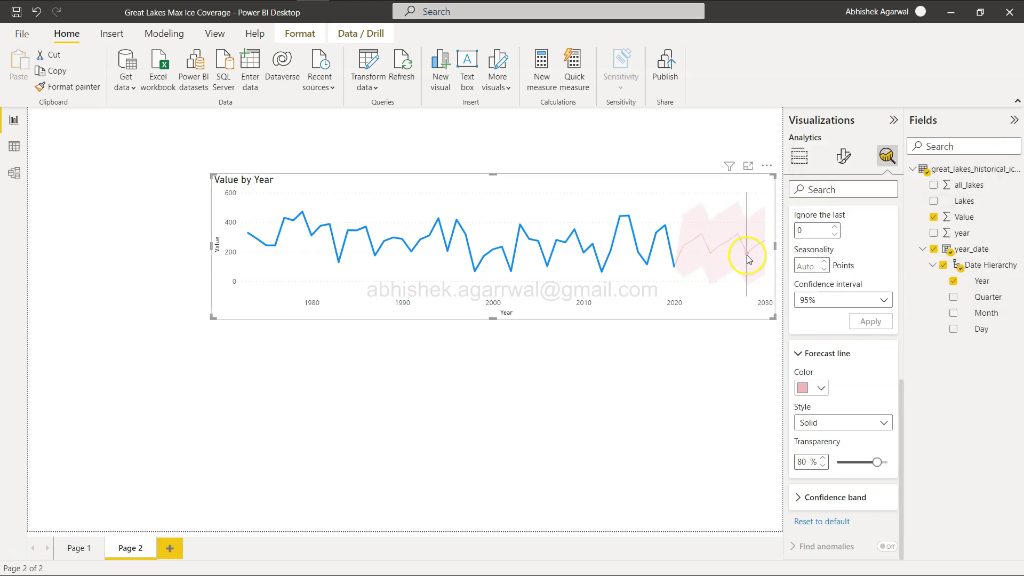
mouse_move(748, 258)
left_click(821, 388)
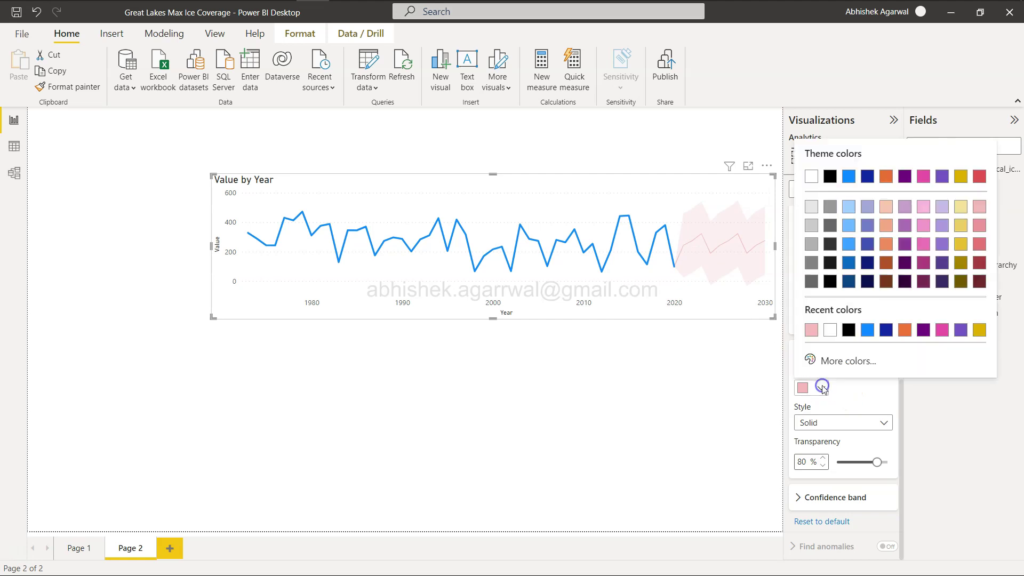
left_click(830, 176)
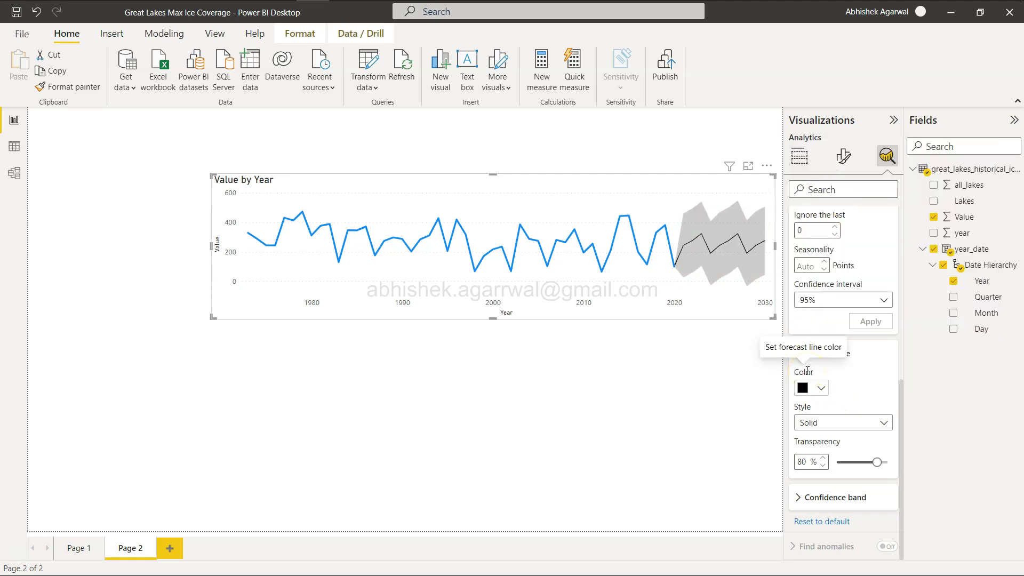
Try the Line and None styles for the forecast's confidence band and return it to Fill.
left_click(802, 496)
scroll(811, 495, "down", 1)
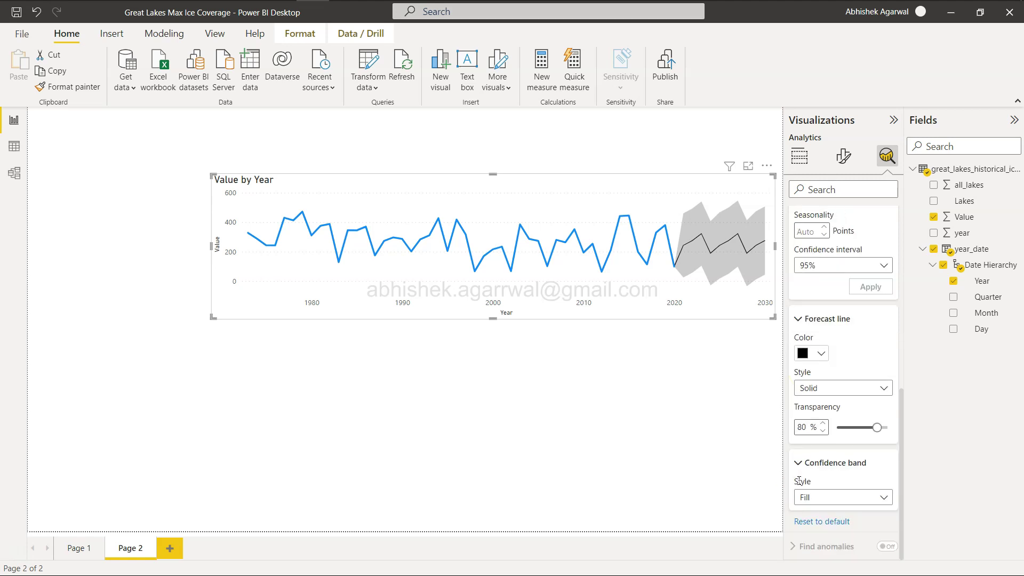
left_click(817, 499)
left_click(819, 530)
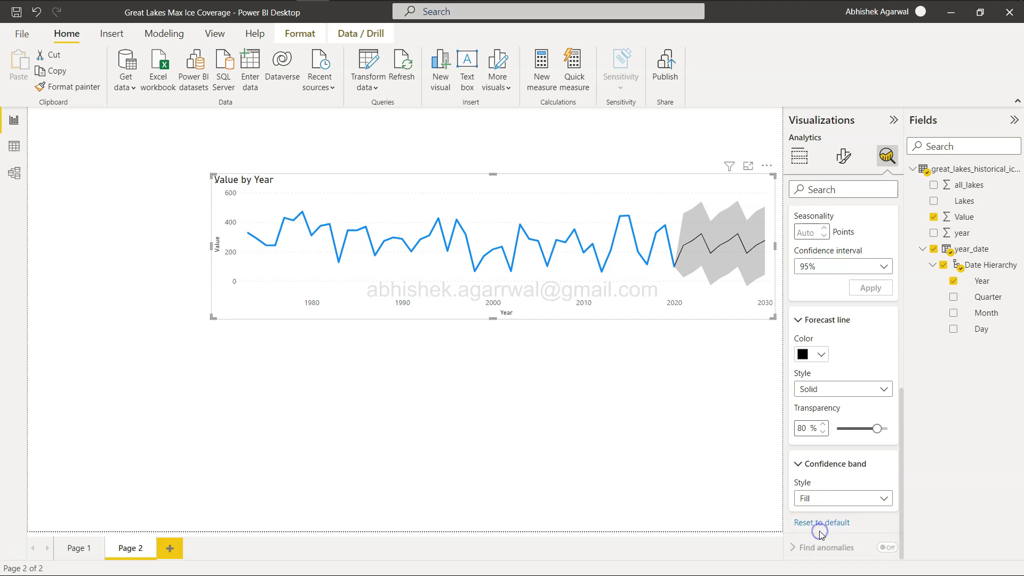
left_click(826, 496)
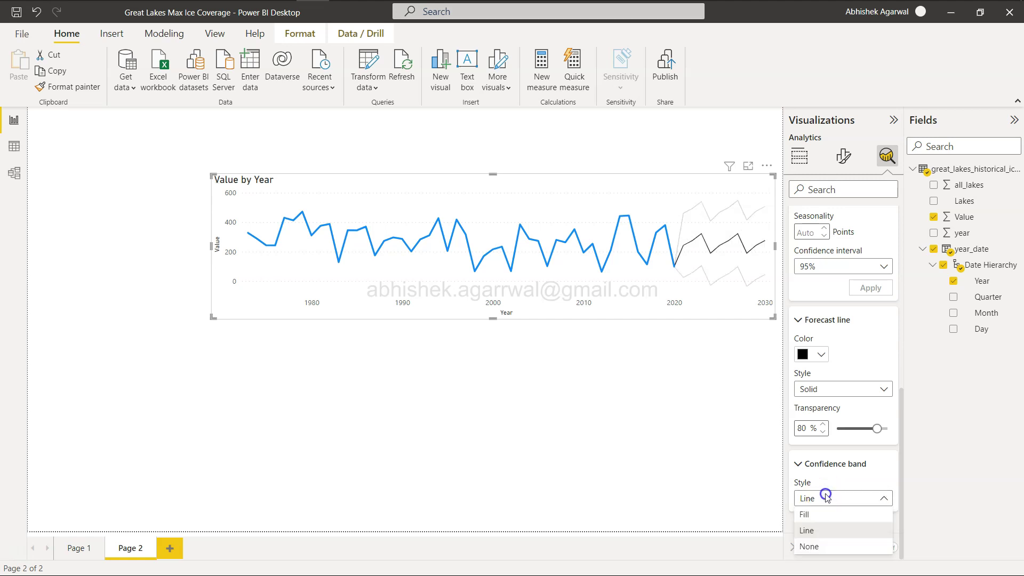
left_click(831, 546)
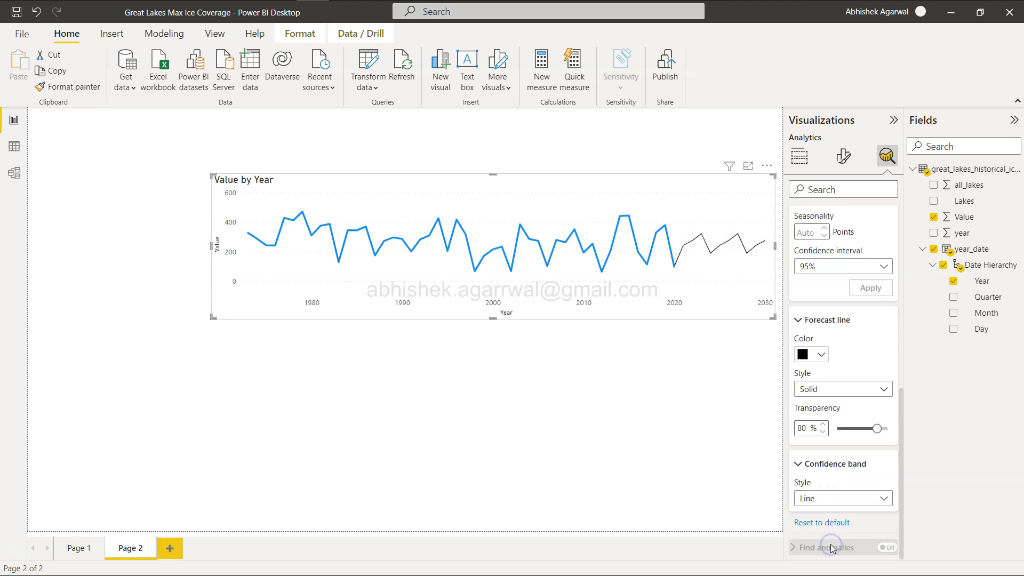
left_click(827, 498)
left_click(826, 515)
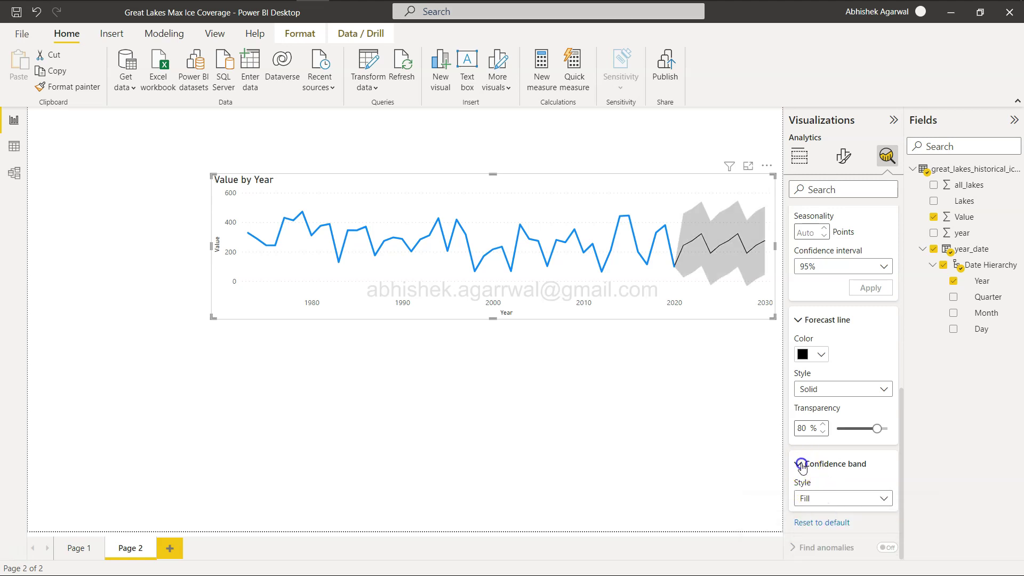
Collapse the confidence band, forecast line and forecast settings in the chart's analytics options.
left_click(799, 464)
left_click(798, 354)
scroll(802, 349, "up", 3)
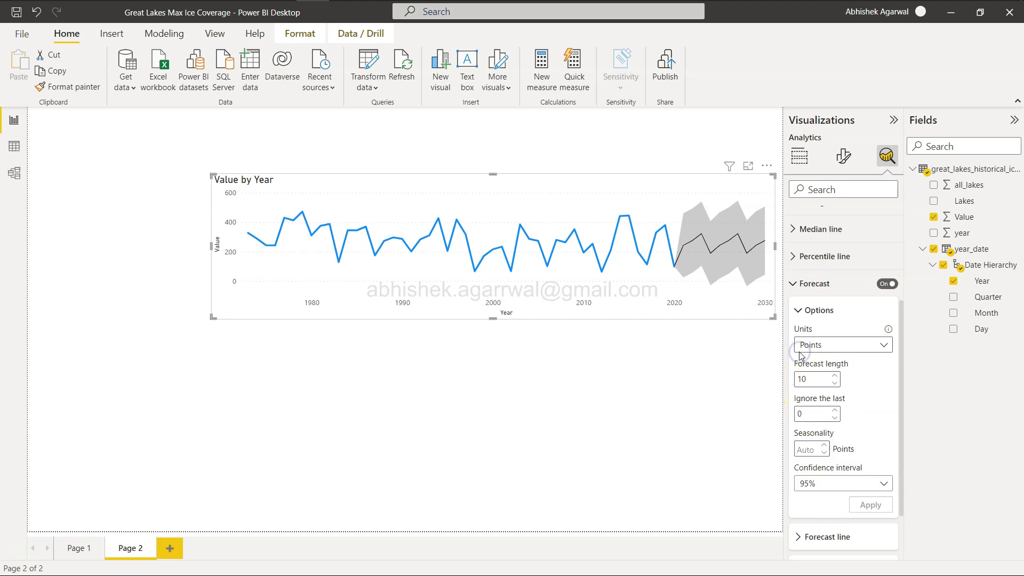
left_click(794, 322)
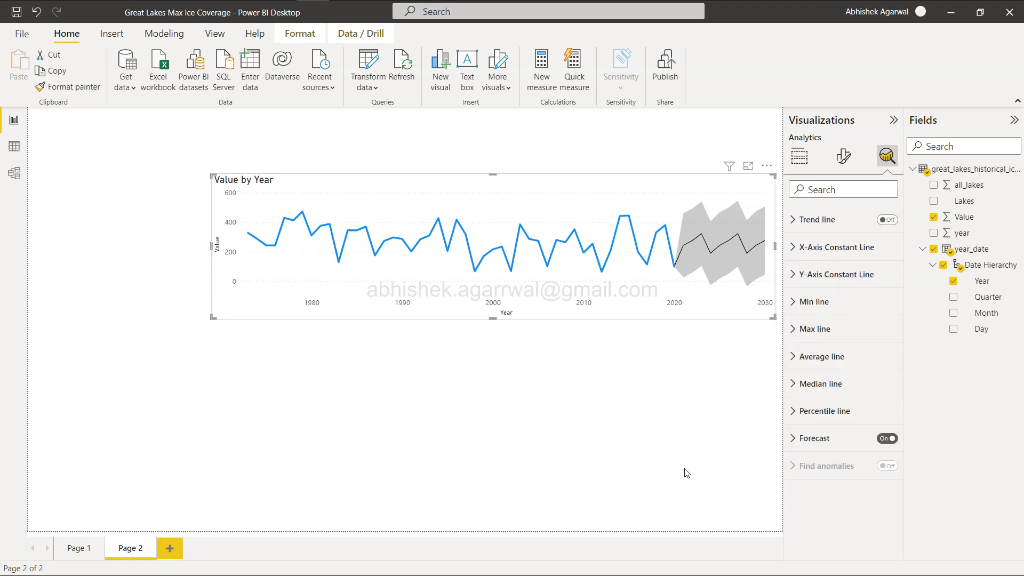
Switch to the Workout Wednesday challenge page in the browser and examine the sample report's average coverage chart and its trend line.
key("alt+Tab")
left_click_drag(684, 469, 619, 411)
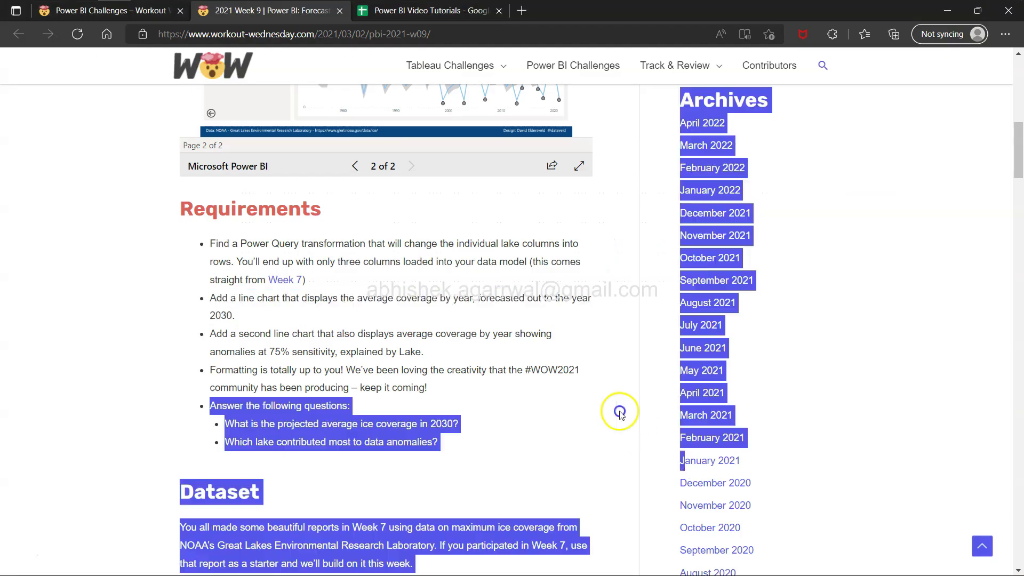
scroll(615, 401, "up", 1)
left_click(514, 394)
scroll(513, 392, "up", 3)
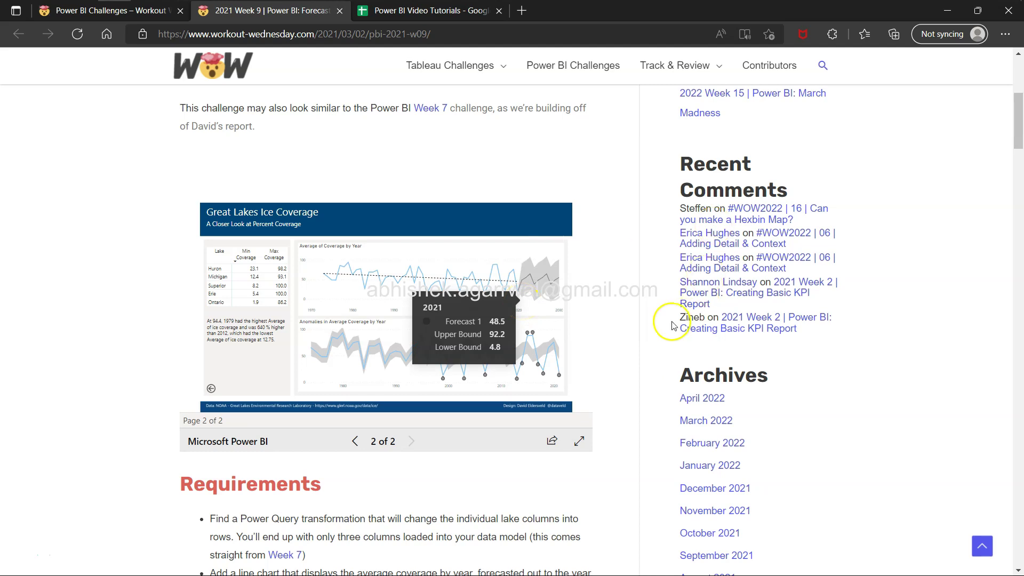
scroll(658, 322, "up", 5, "ctrl")
scroll(661, 324, "up", 1, "ctrl")
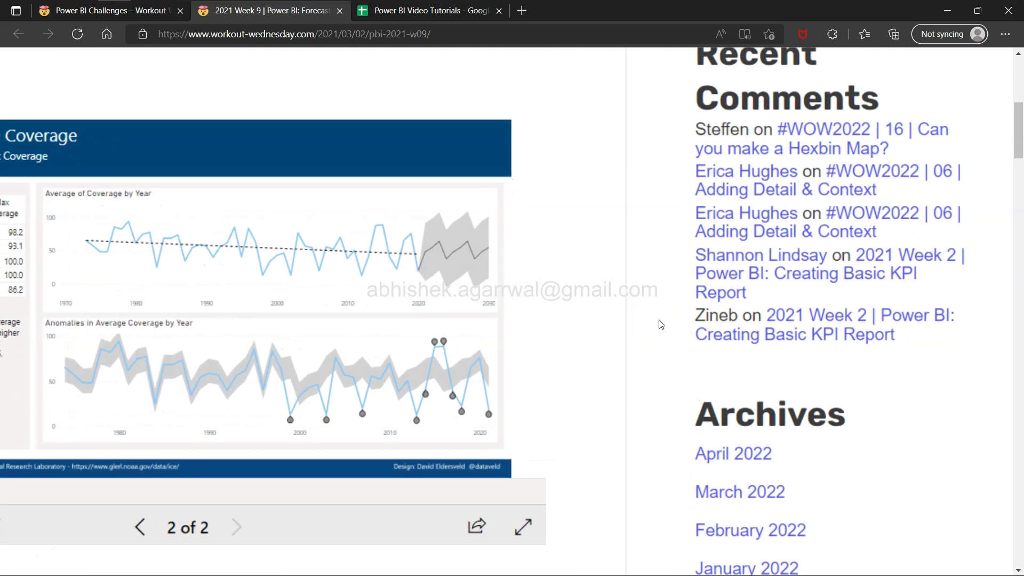
scroll(661, 324, "left", 5)
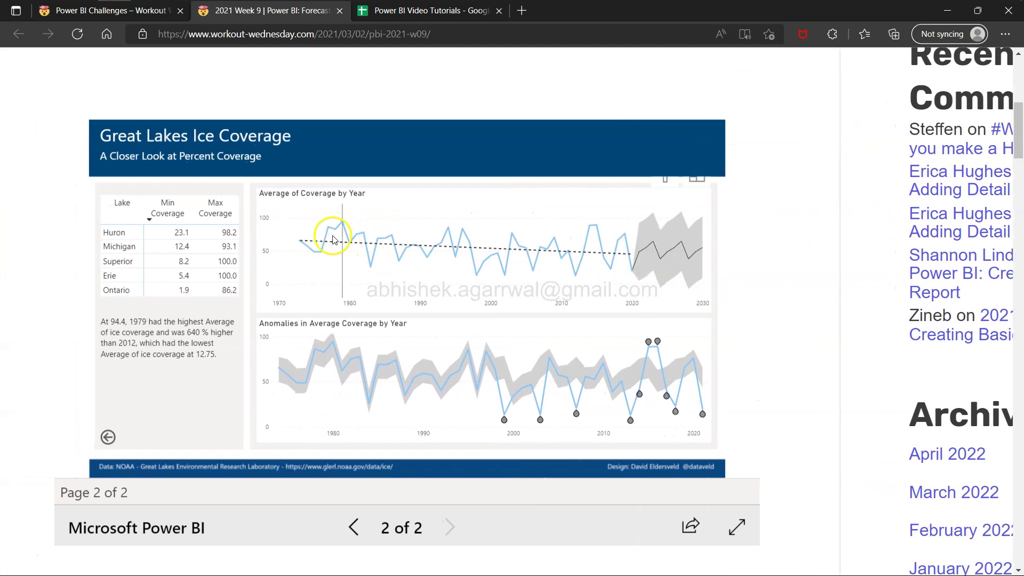
mouse_move(601, 249)
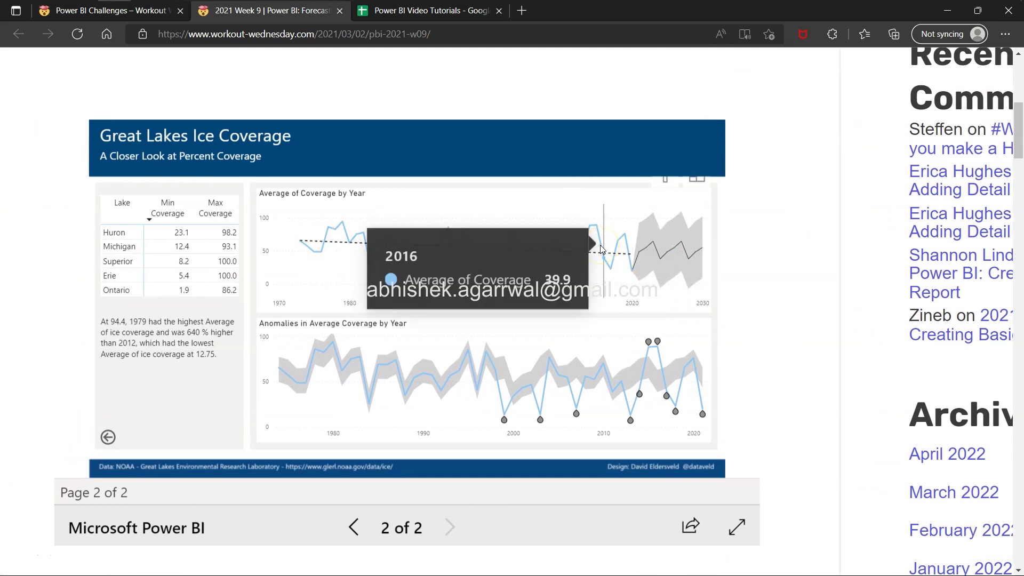
Read the challenge requirements for the two line charts and compare them with the sample report.
scroll(773, 309, "down", 6)
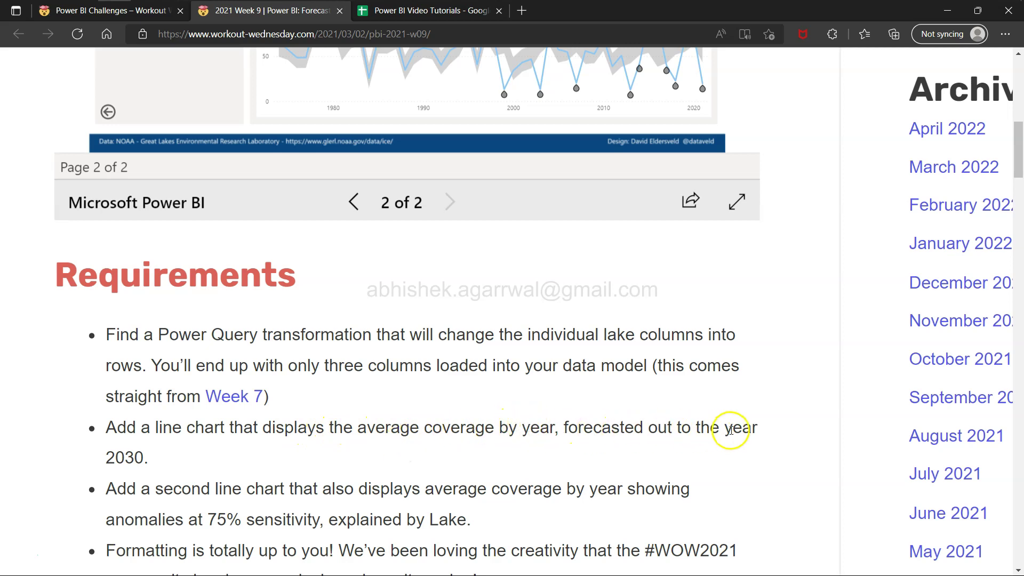
double_click(219, 491)
scroll(281, 467, "up", 2)
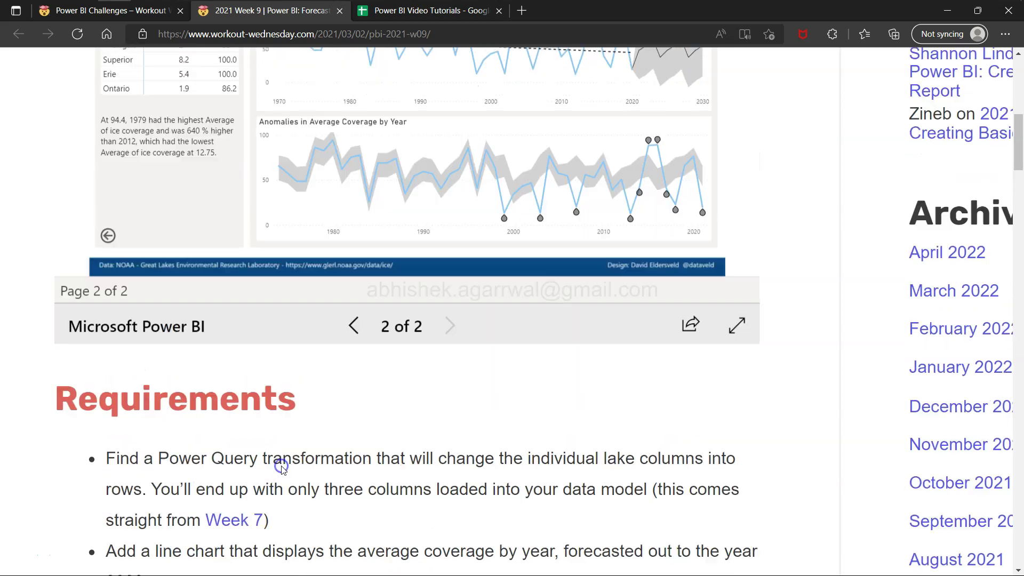
scroll(281, 467, "up", 1)
Switch back to Power BI Desktop, turn on the chart's trend line and review its colour and line style settings.
key("alt+Tab")
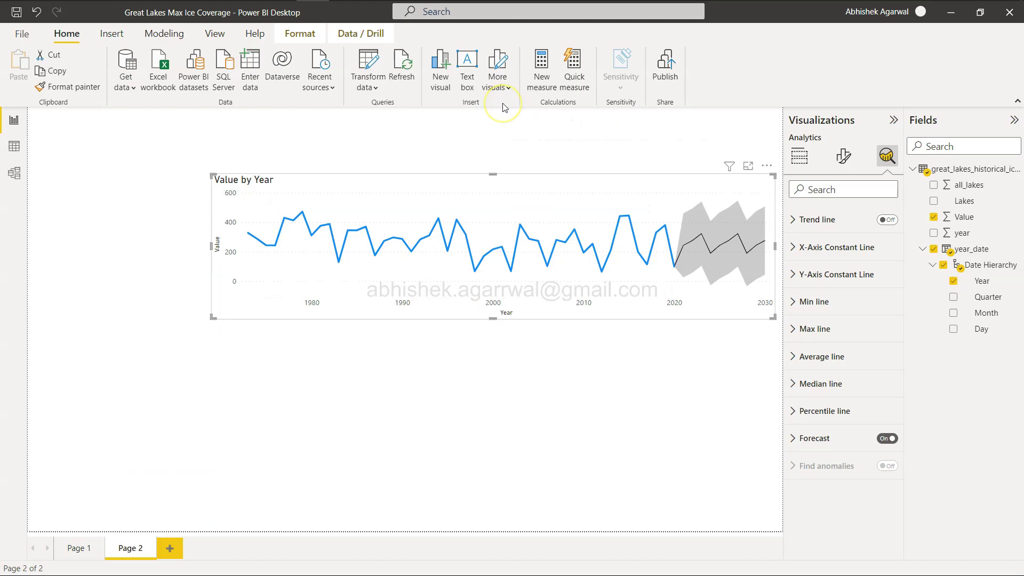
left_click(886, 220)
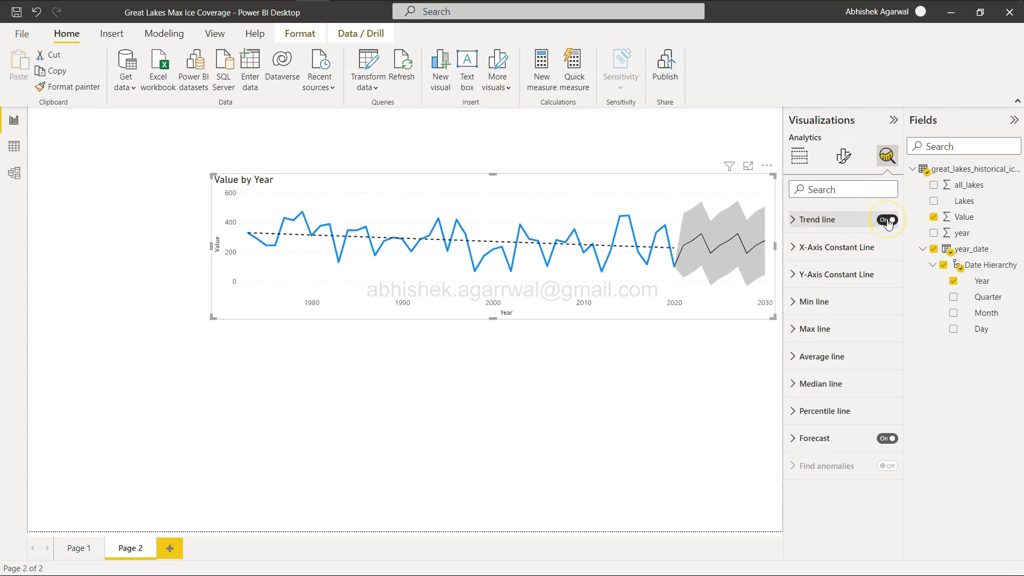
left_click(806, 222)
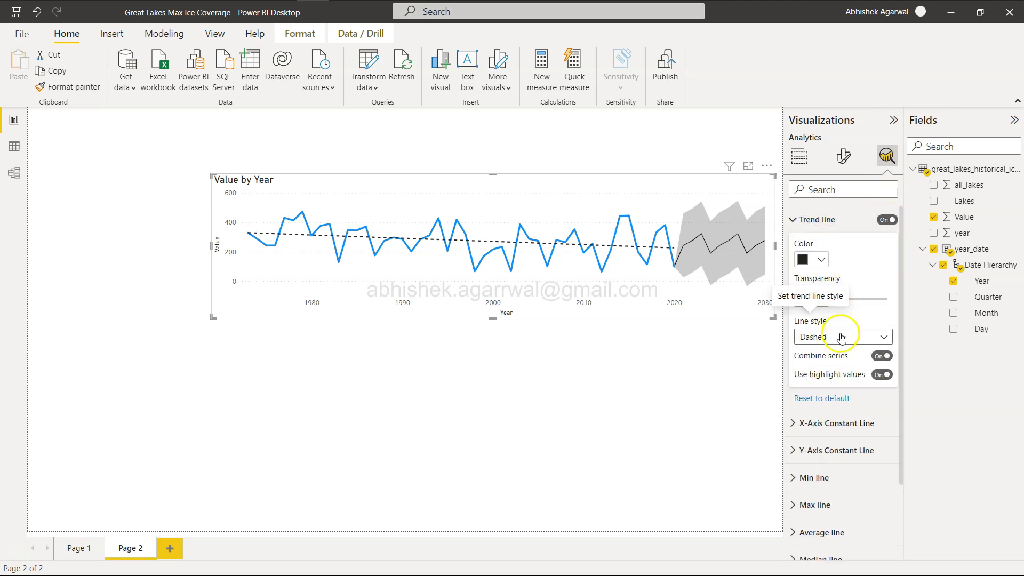
left_click(792, 220)
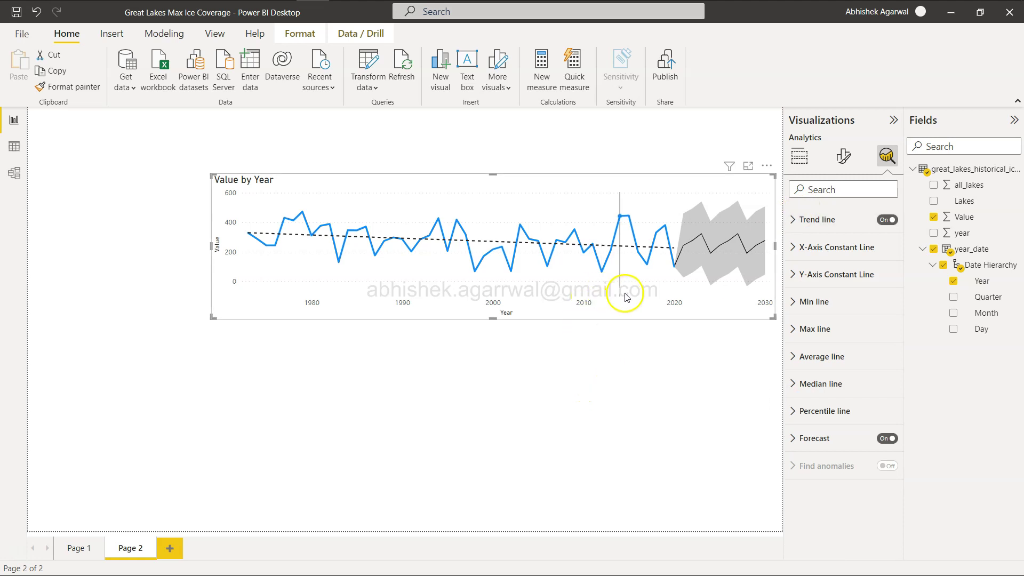
Duplicate the Value by Year line chart and place the copy directly below the original.
left_click(648, 181)
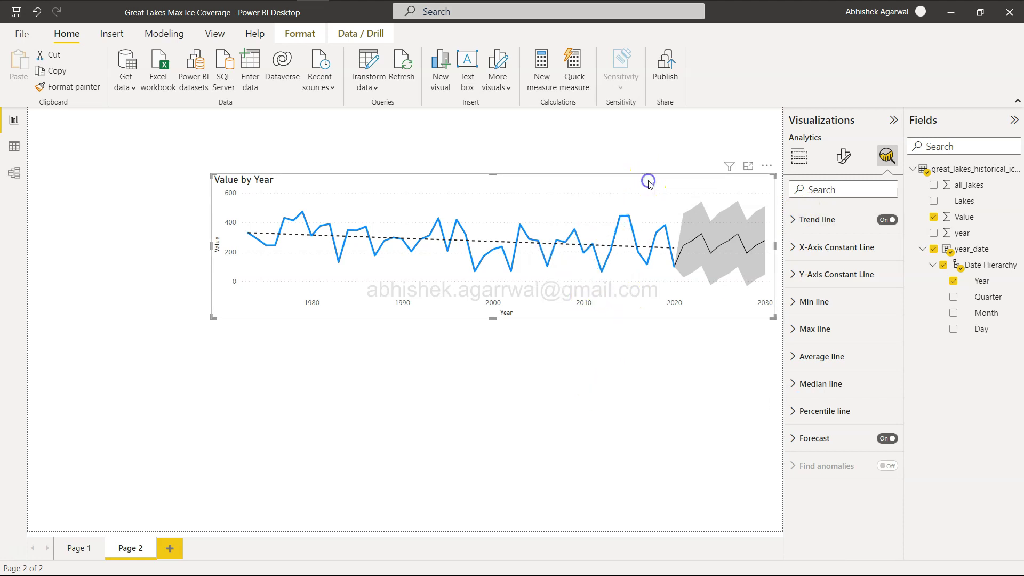
key("ctrl+c")
key("ctrl+v")
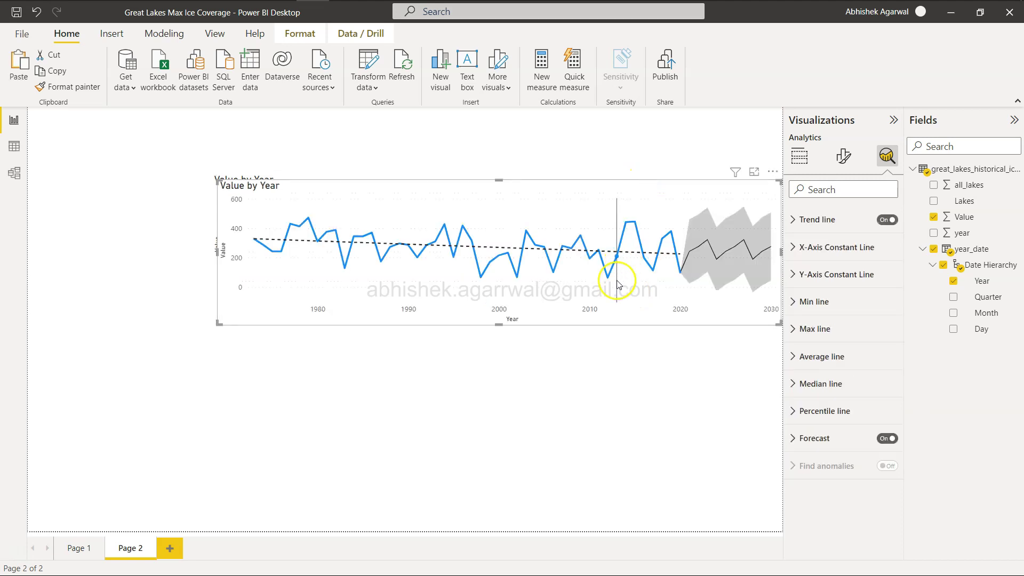
left_click_drag(686, 175, 688, 349)
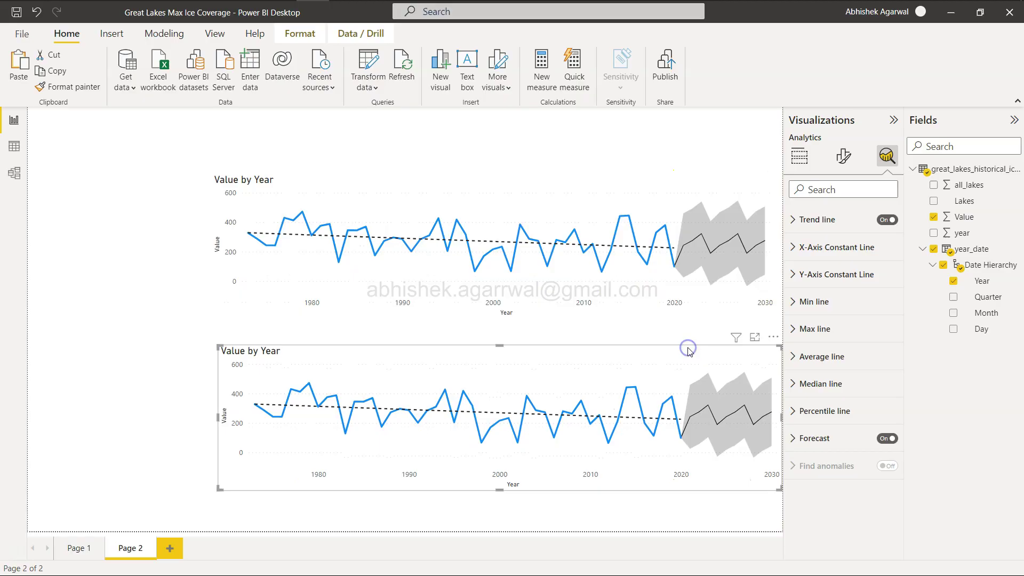
Check the sample's Anomalies in Average Coverage by Year chart on the challenge page and return to the Power BI report.
key("alt+Tab")
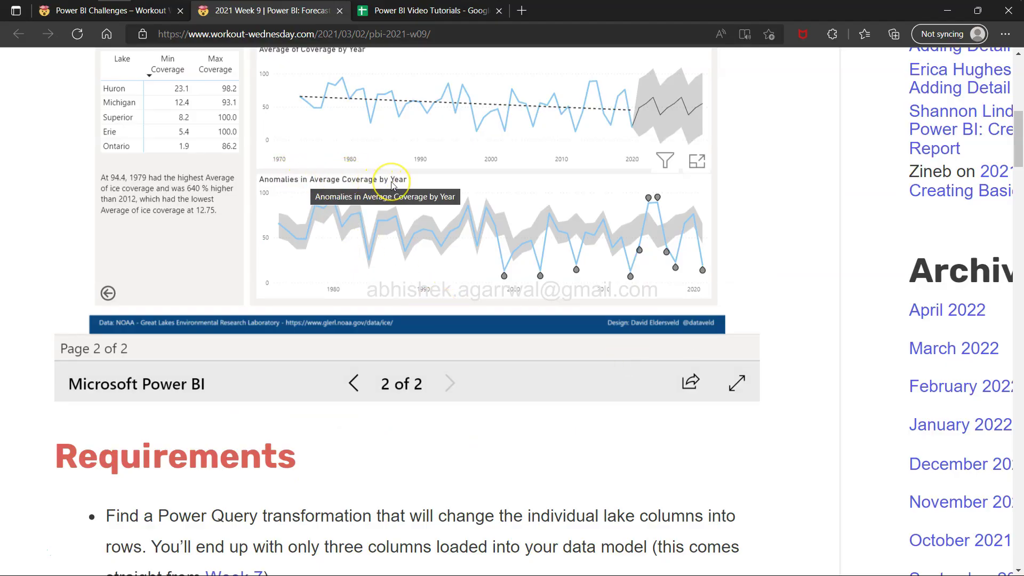
key("alt+Tab")
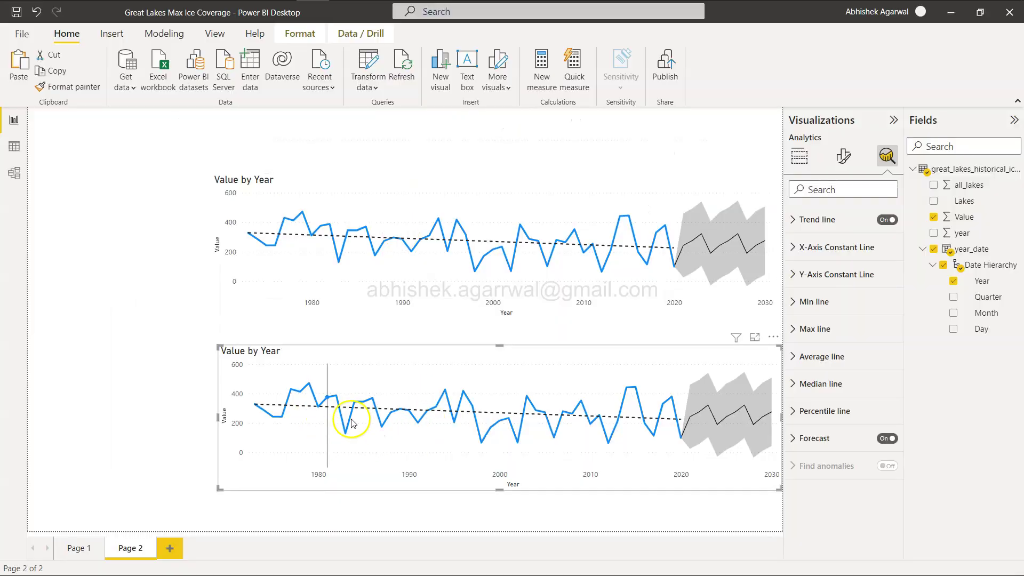
key("alt+Tab")
key("alt+Tab")
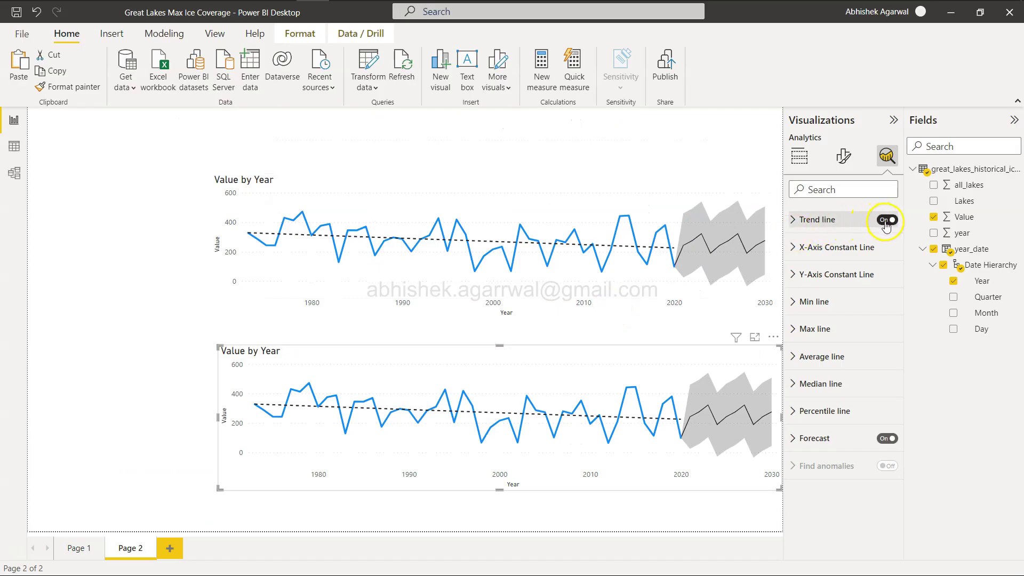
Turn off the trend line and forecast on the lower chart, turn on Find anomalies and expand its options.
left_click(886, 440)
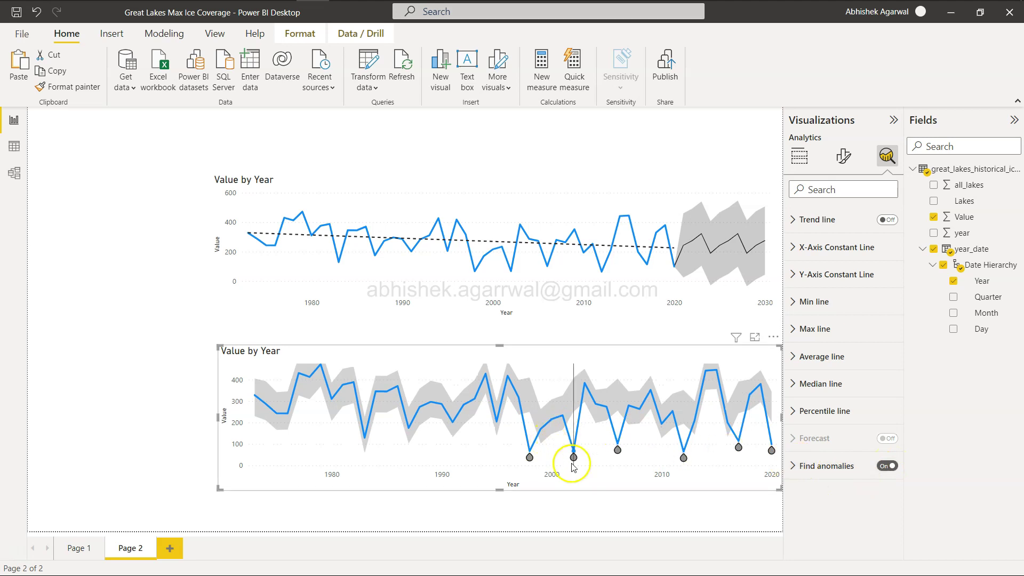
left_click(795, 466)
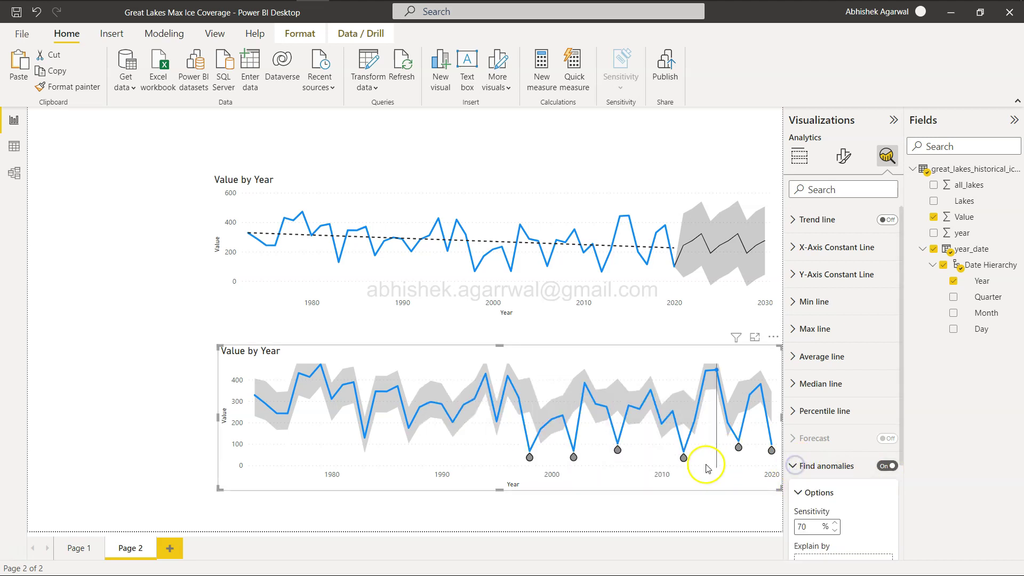
mouse_move(695, 461)
Switch to the challenge page, look up the anomaly sensitivity requirement for the second line chart and return to Power BI Desktop.
key("alt+Tab")
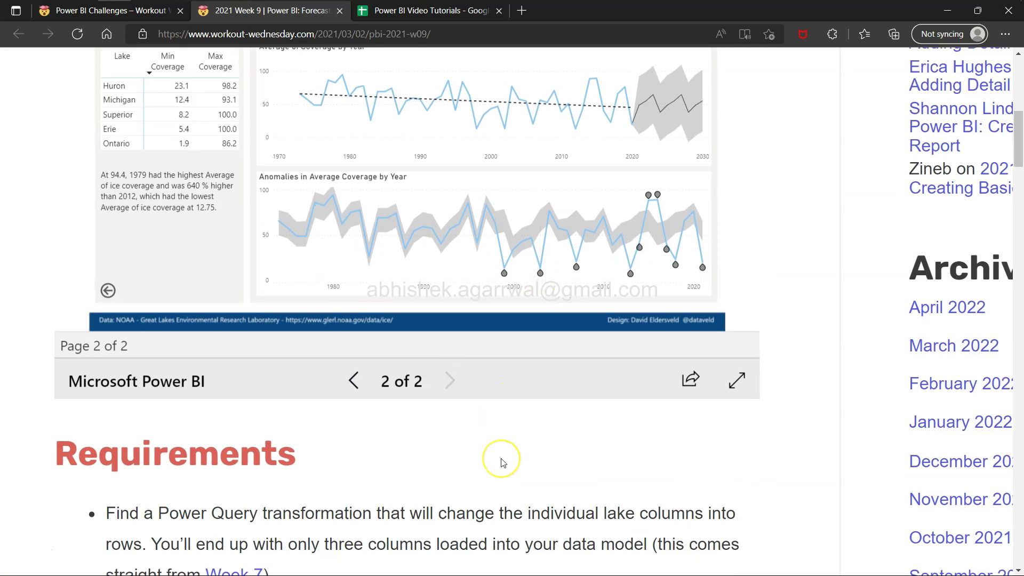
scroll(503, 458, "down", 6)
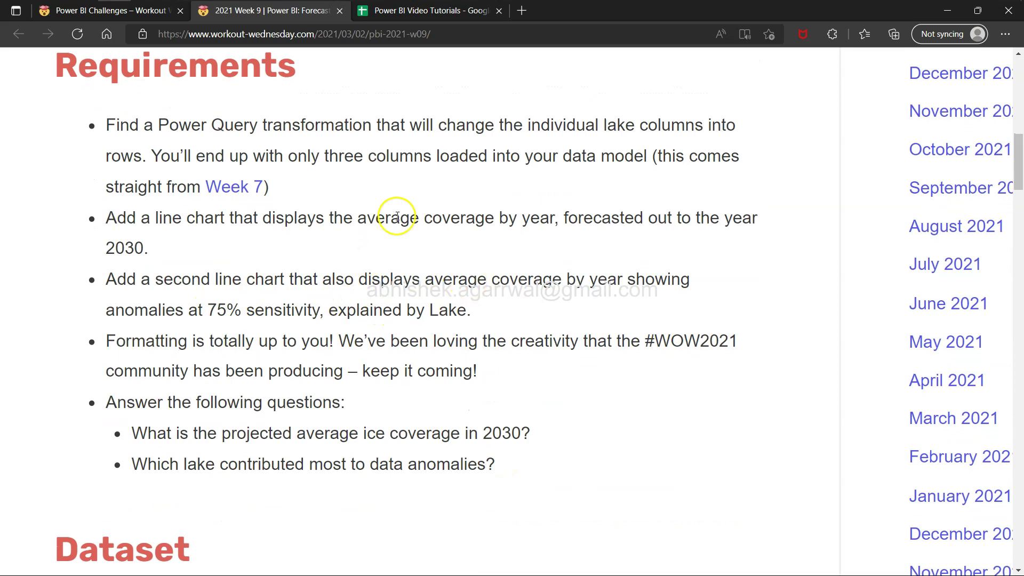
left_click_drag(216, 310, 308, 311)
key("alt+Tab")
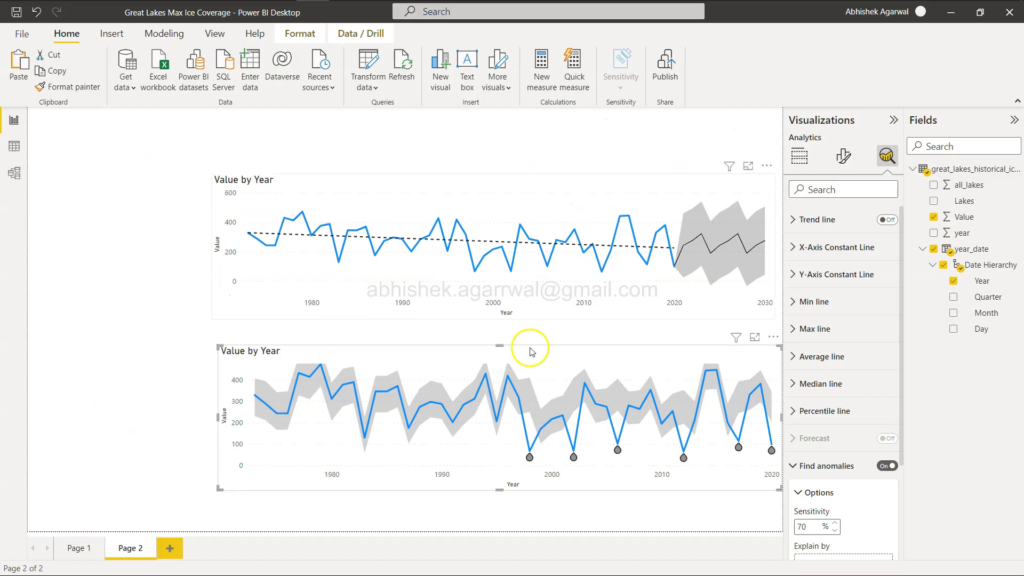
Set the lower chart's anomaly sensitivity to 75% and apply it.
scroll(841, 489, "down", 3)
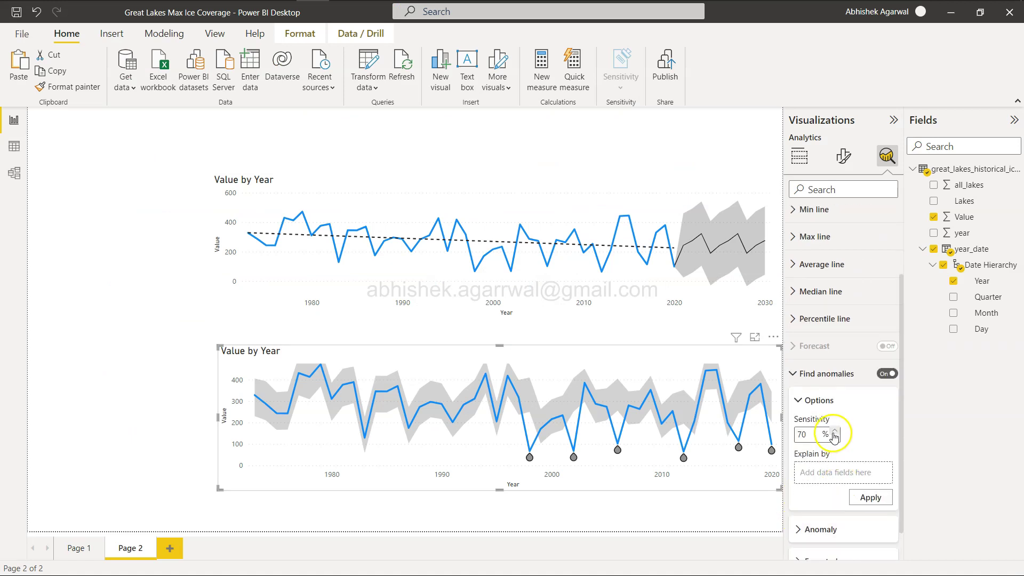
left_click(835, 432)
left_click(868, 498)
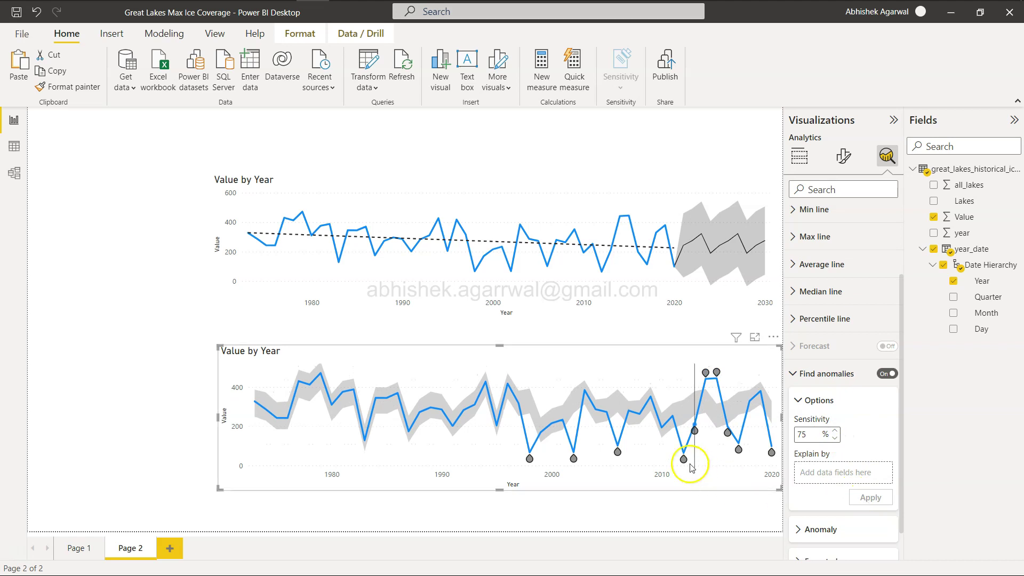
mouse_move(729, 478)
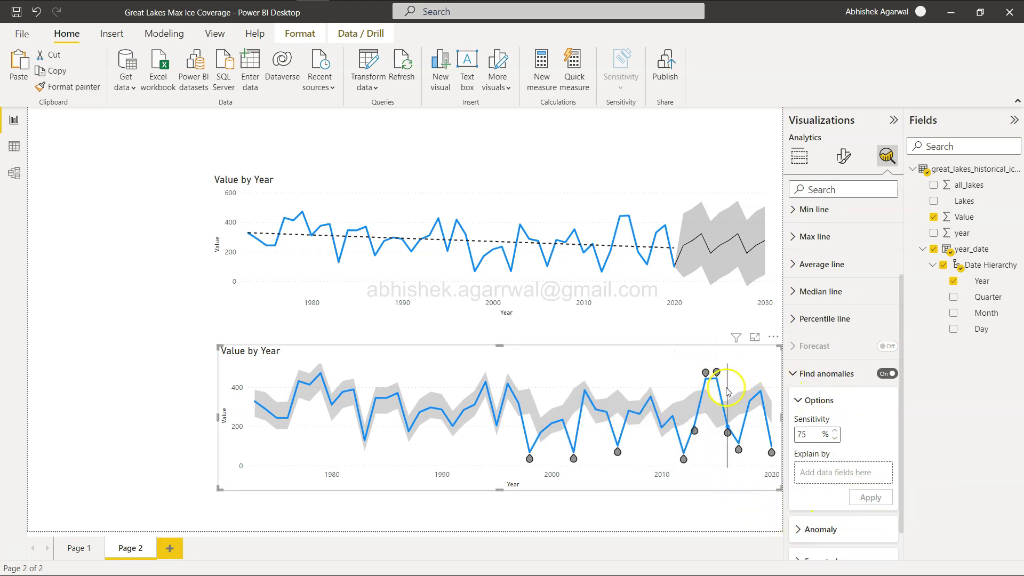
mouse_move(713, 376)
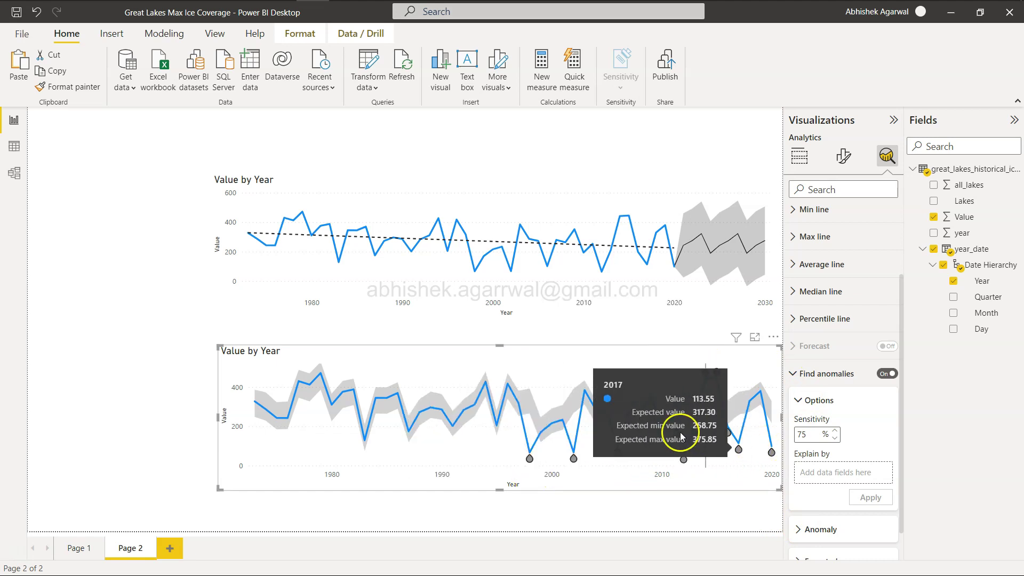
Review the challenge page's requirements on the second line chart, the formatting and the questions to answer.
key("alt+Tab")
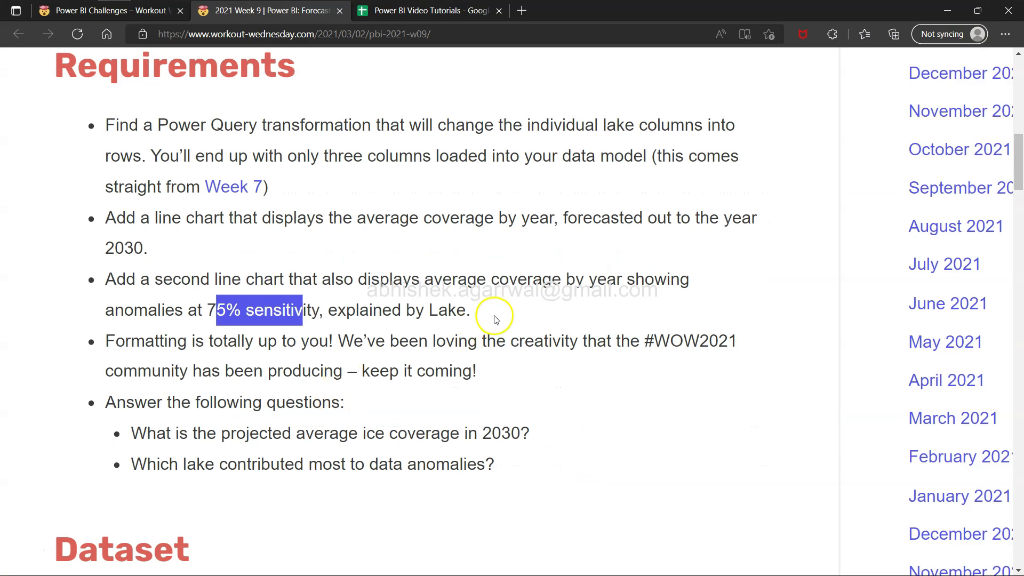
triple_click(259, 306)
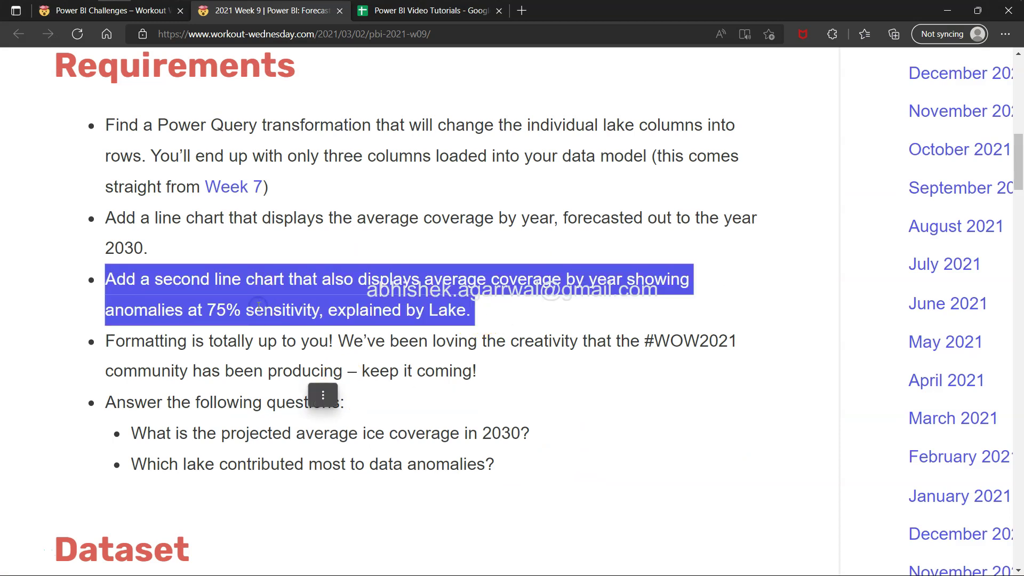
key("ctrl+c")
left_click(259, 306)
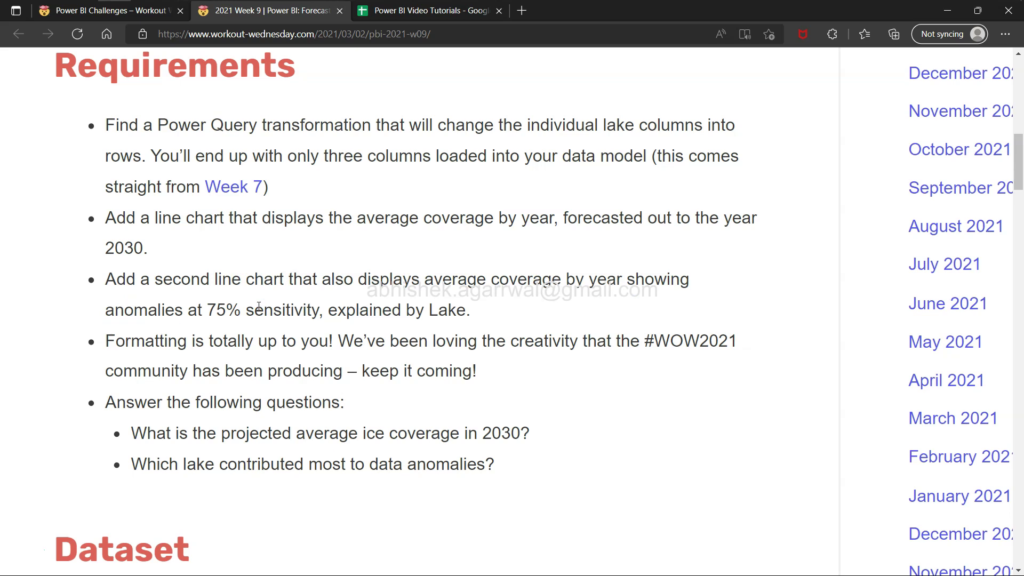
left_click_drag(204, 308, 281, 309)
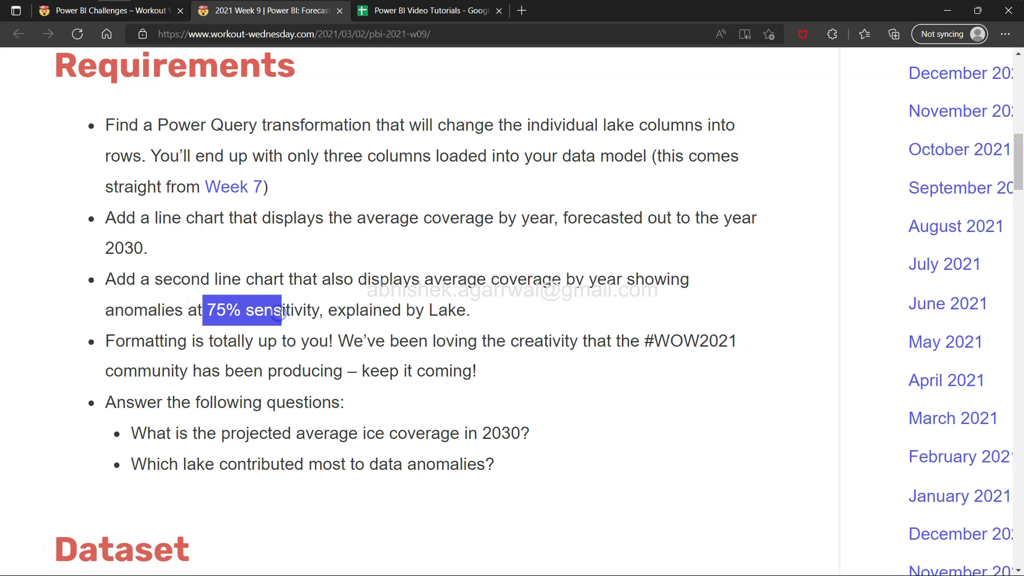
left_click_drag(154, 341, 324, 369)
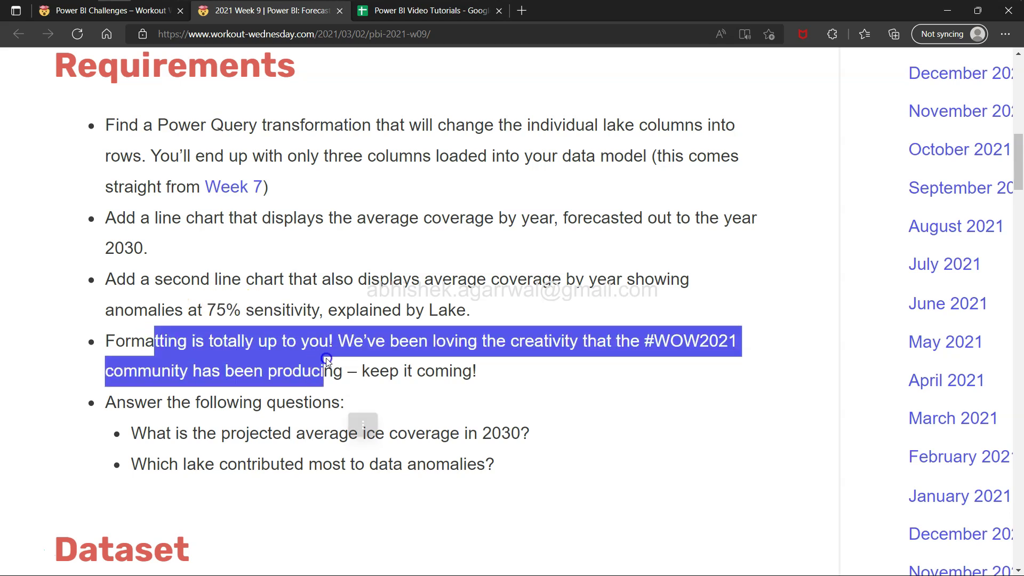
double_click(622, 340)
left_click(414, 371)
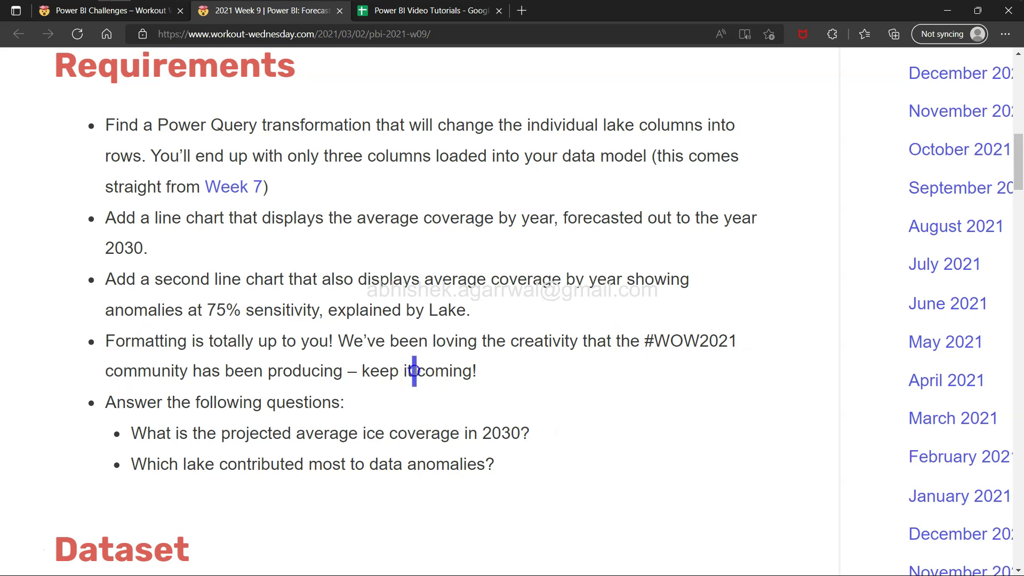
left_click(111, 400)
left_click_drag(111, 400, 496, 468)
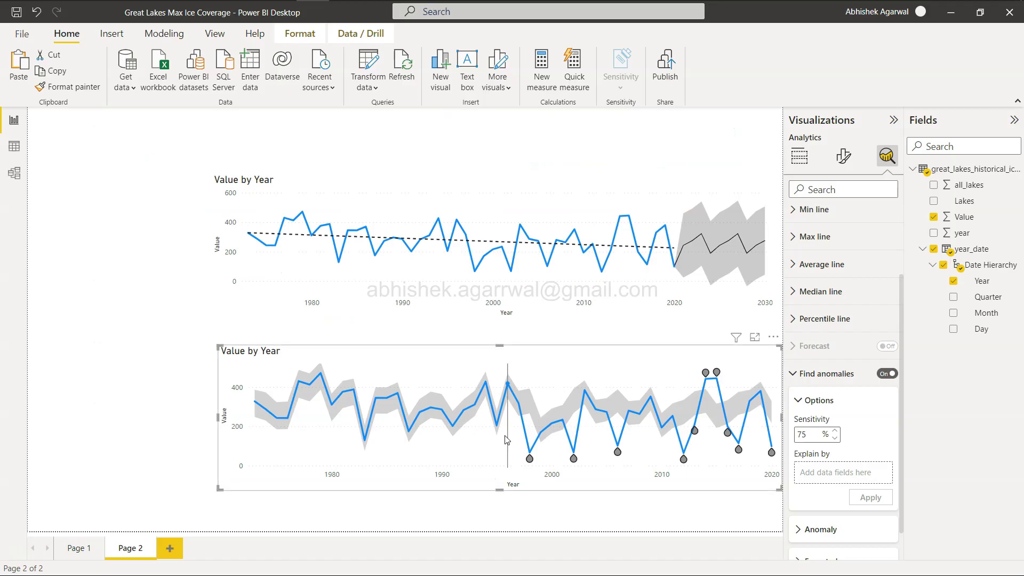
Change the Value aggregation on the Y-axis to Average in both the upper and the lower line chart.
left_click(666, 201)
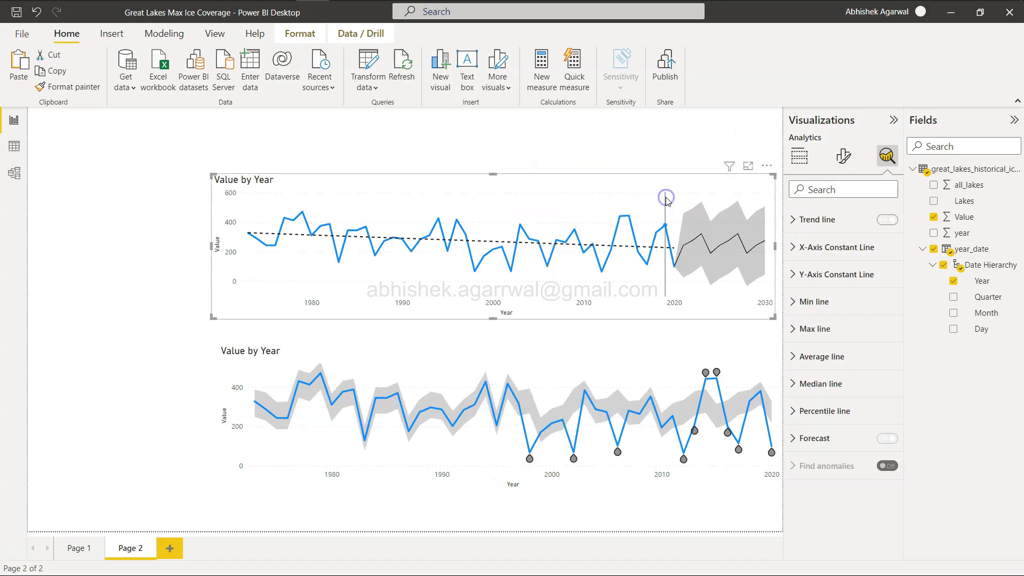
left_click(808, 160)
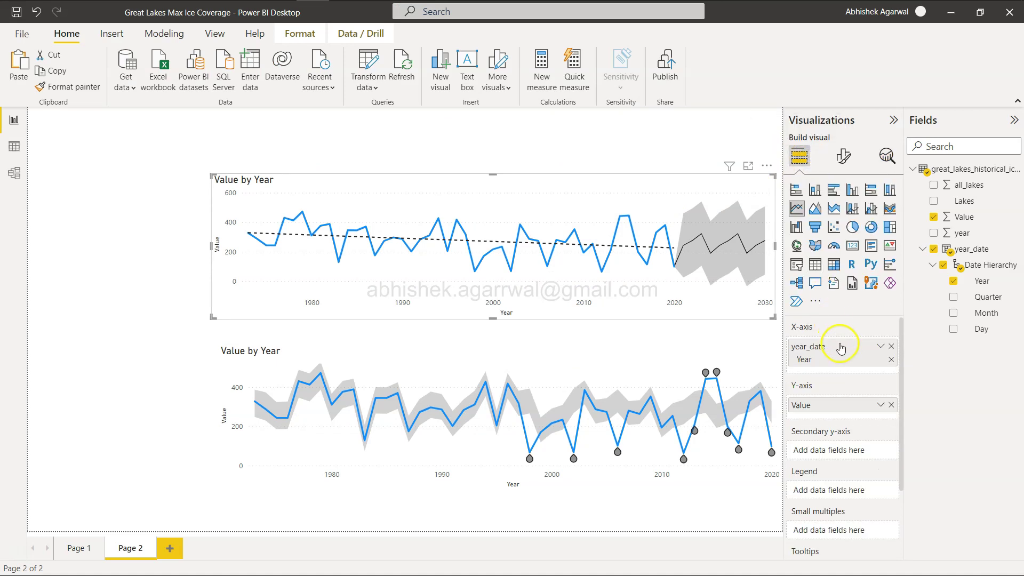
left_click(880, 405)
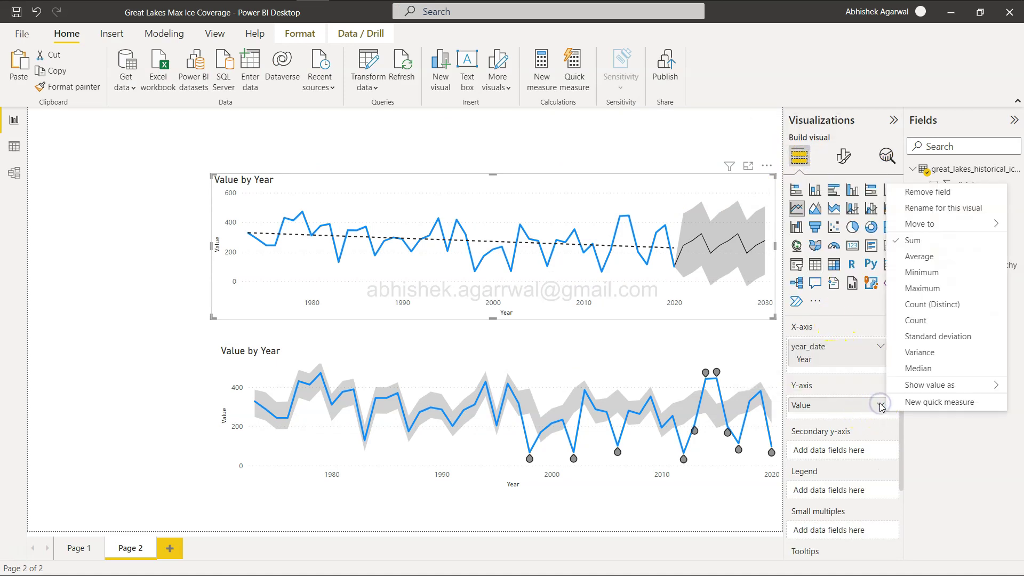
left_click(919, 256)
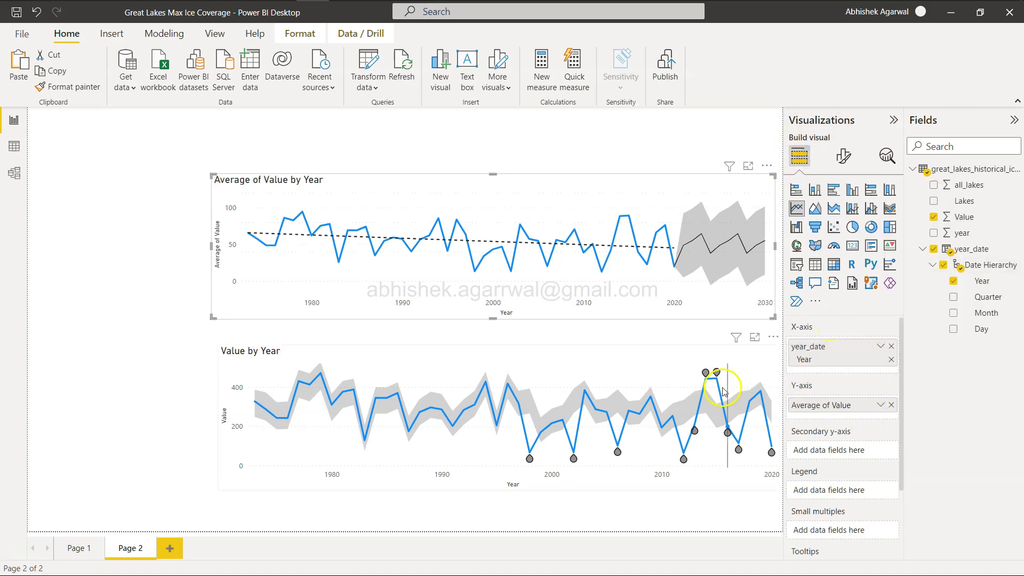
left_click(747, 373)
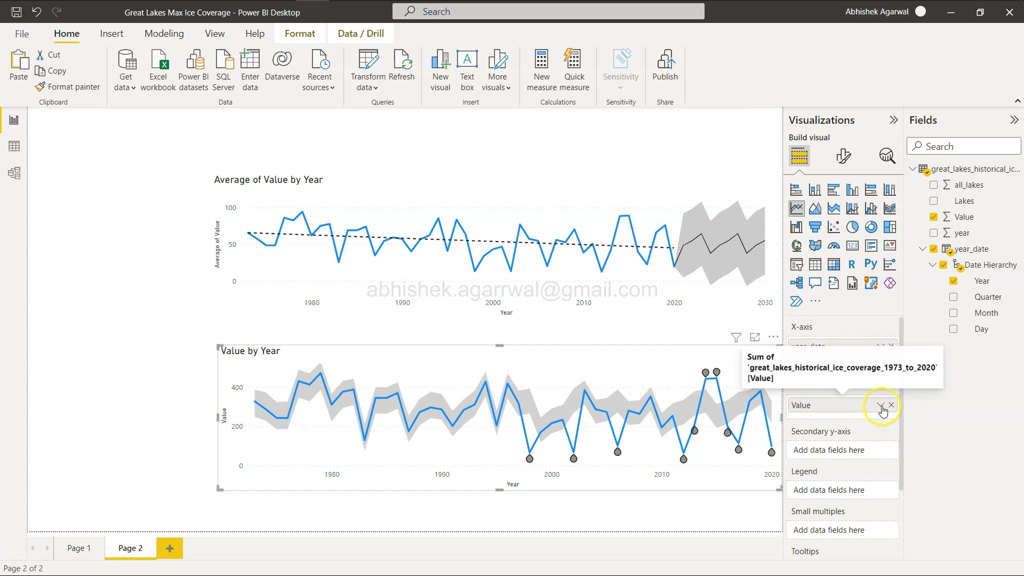
left_click(881, 406)
left_click(920, 259)
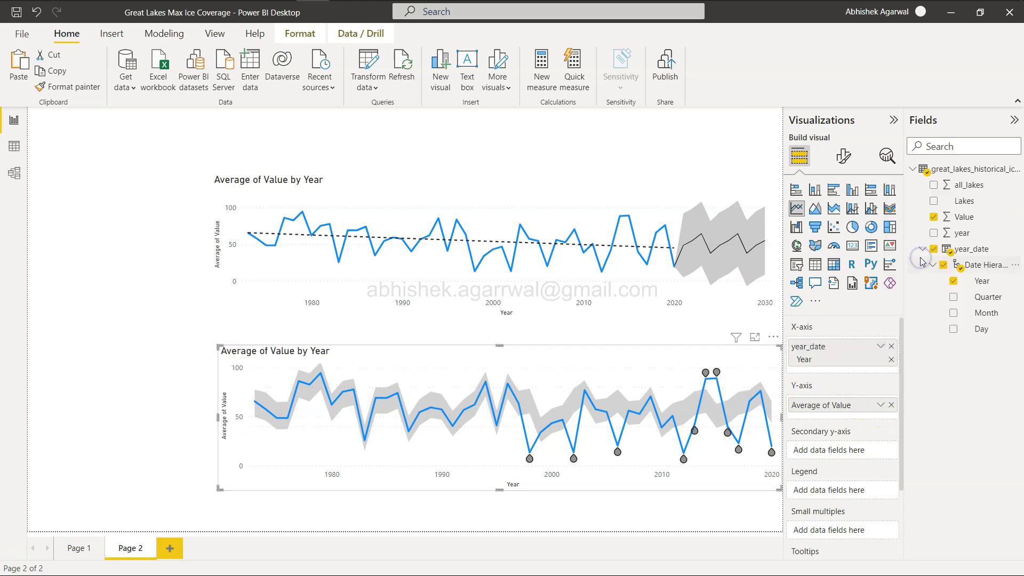
mouse_move(252, 436)
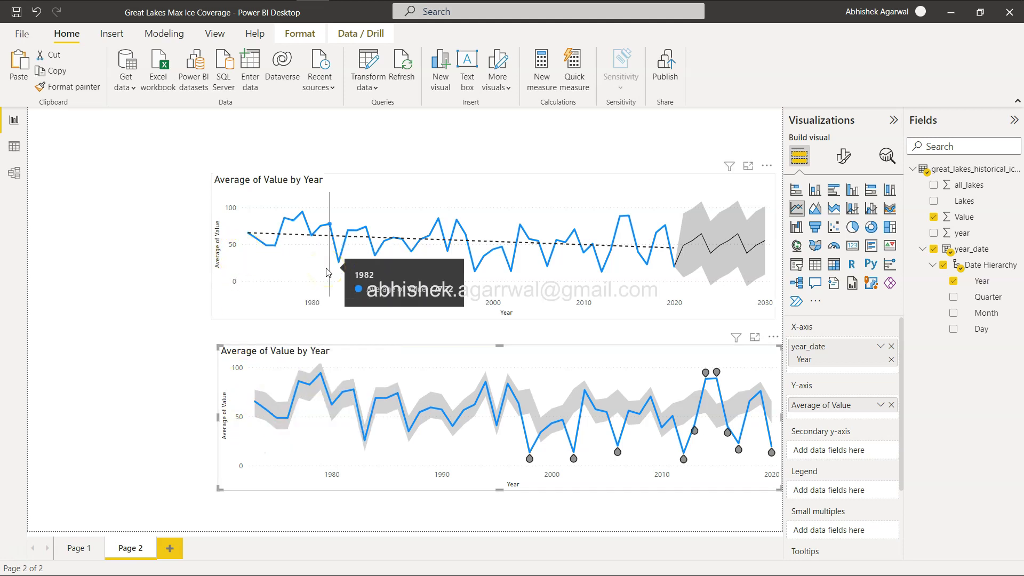
Check the sample report's lake table with Min Coverage and Max Coverage on the challenge page and return to Power BI Desktop.
key("alt+Tab")
scroll(327, 272, "up", 10)
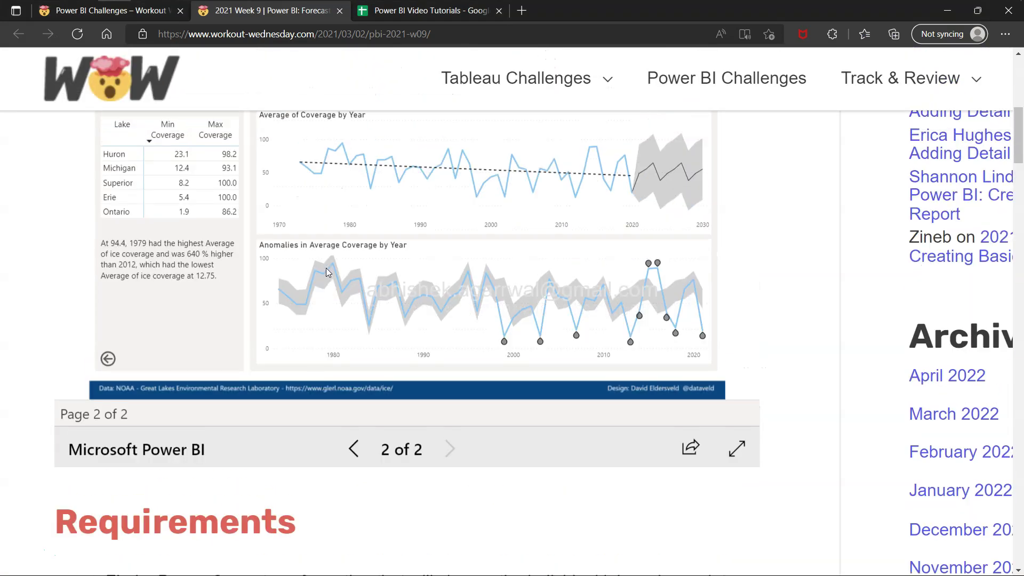
left_click(178, 280)
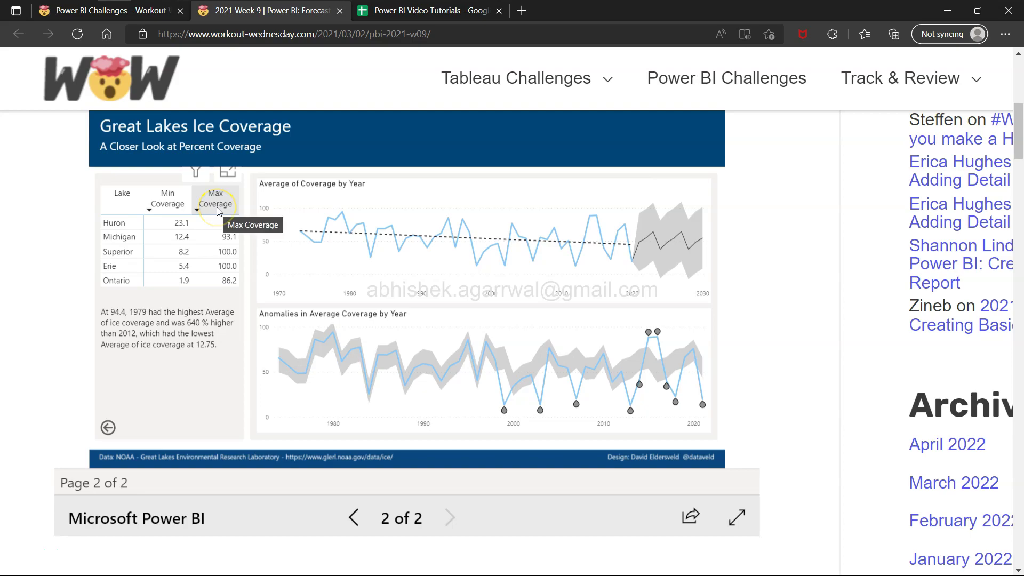
key("alt+Tab")
Add a table visual with the Lakes and Value fields, summarizing Value as Minimum.
left_click(133, 233)
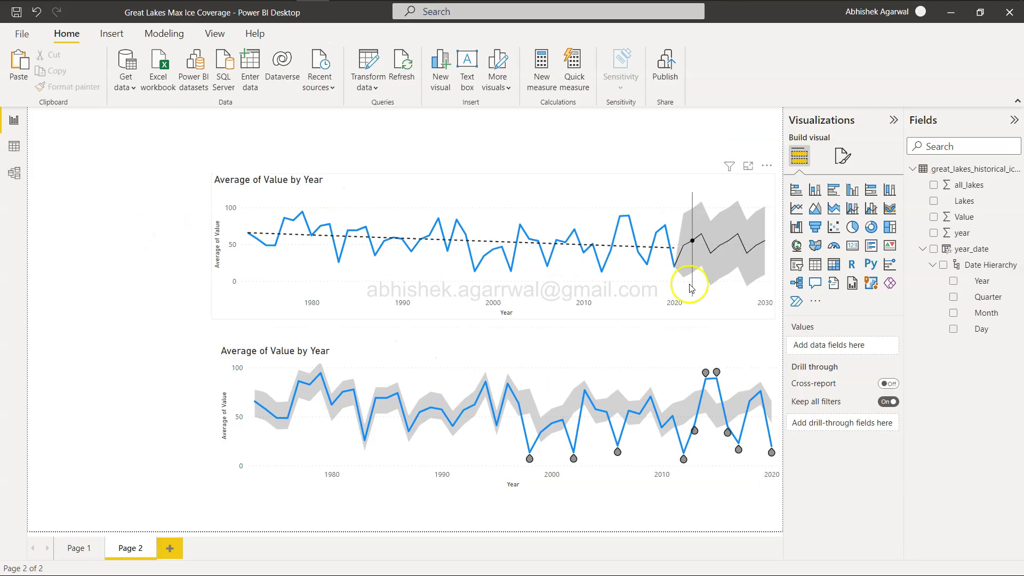
left_click(816, 266)
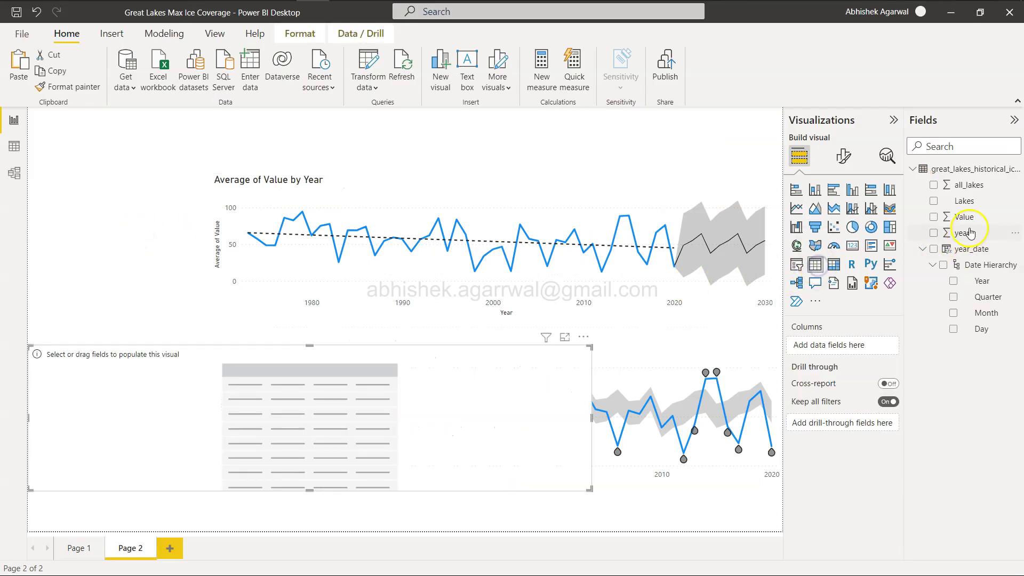
left_click(933, 201)
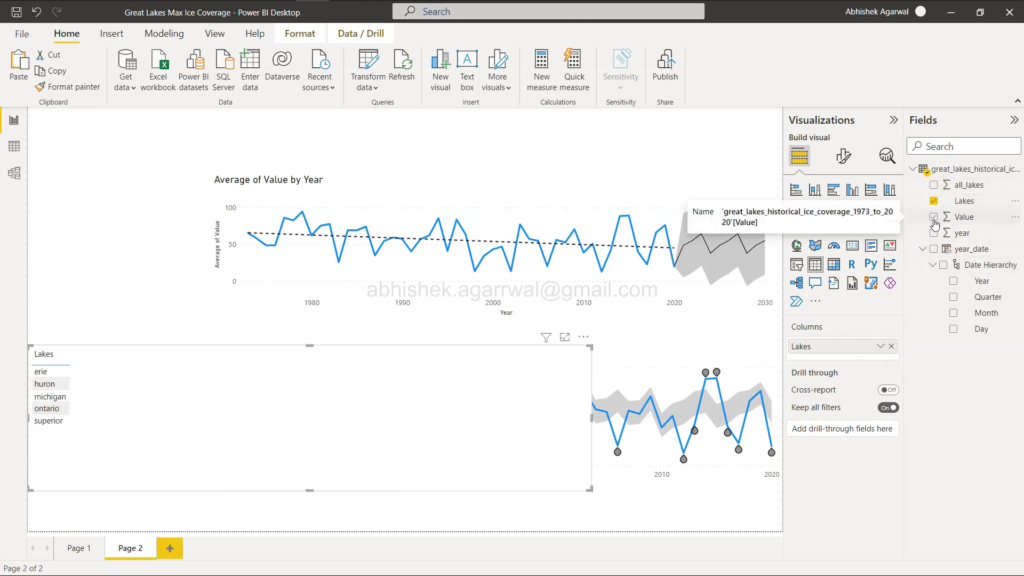
left_click(934, 218)
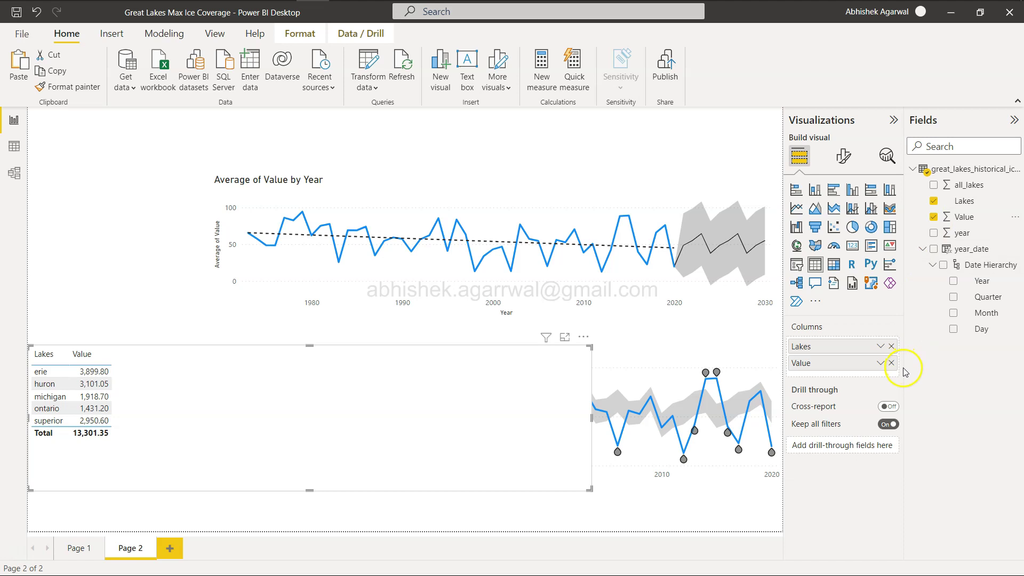
left_click(880, 363)
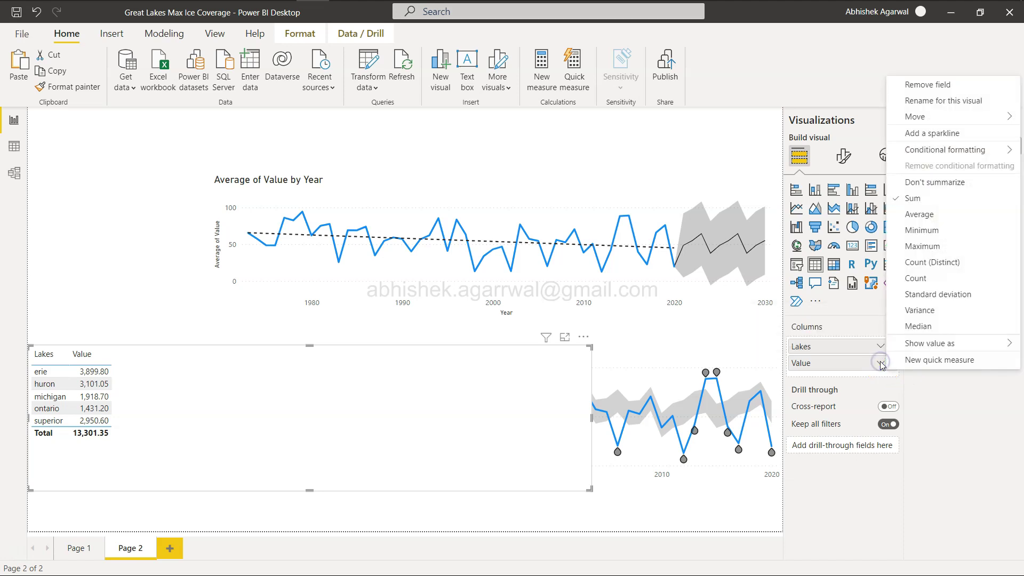
left_click(913, 233)
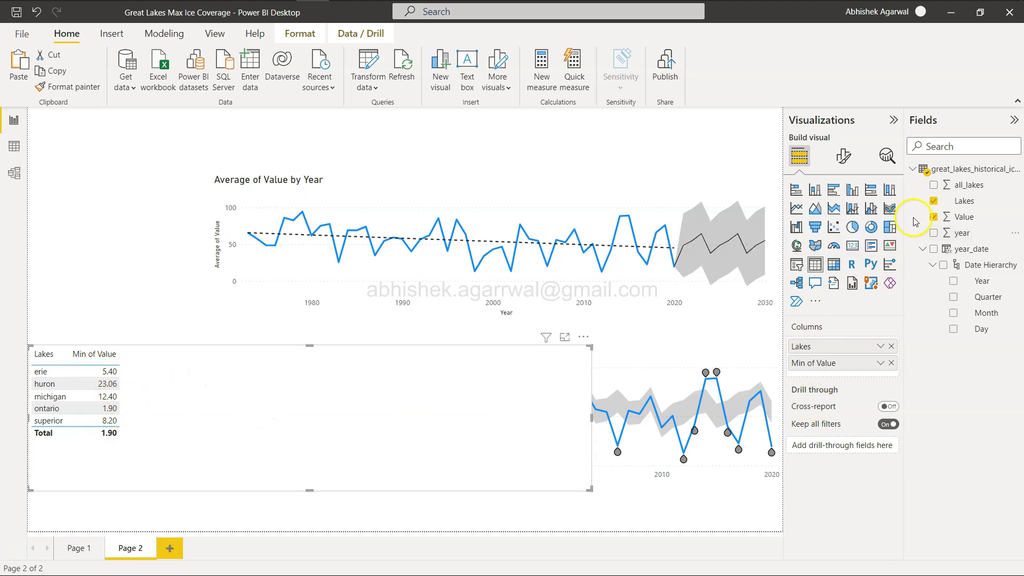
Add the Value field to the lake table a second time and summarize it as Maximum.
left_click_drag(964, 217, 850, 374)
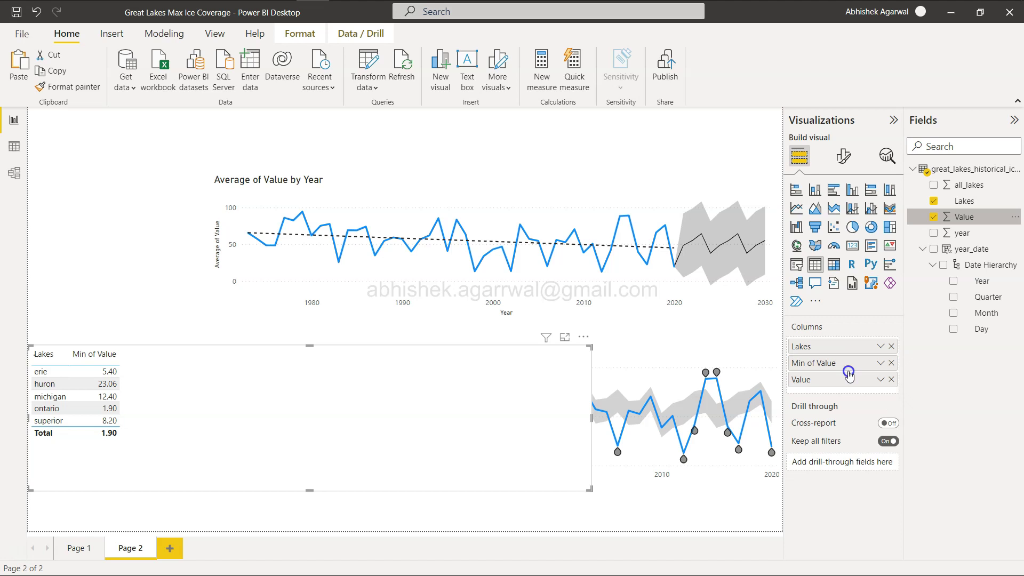
left_click(880, 380)
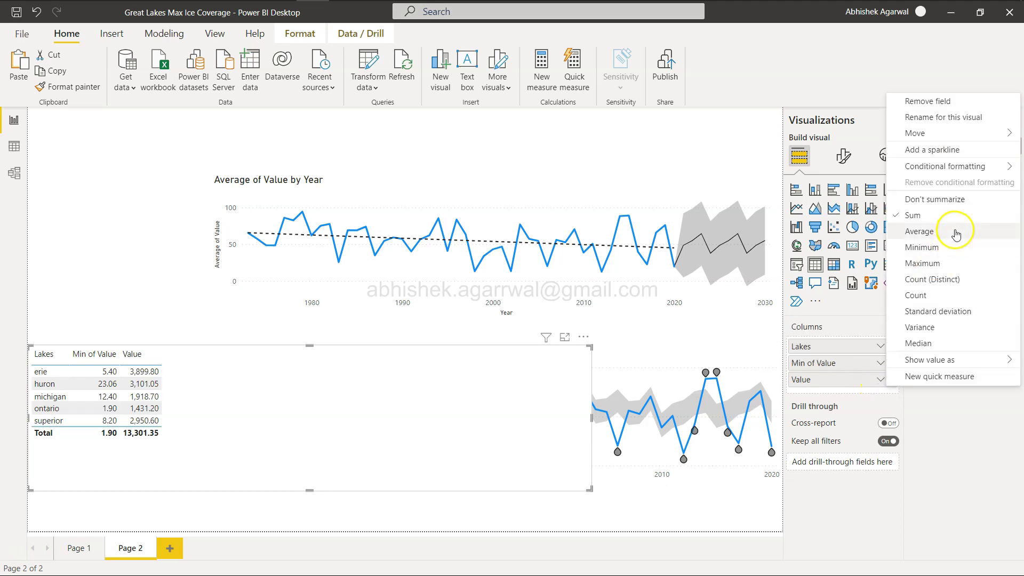
left_click(960, 263)
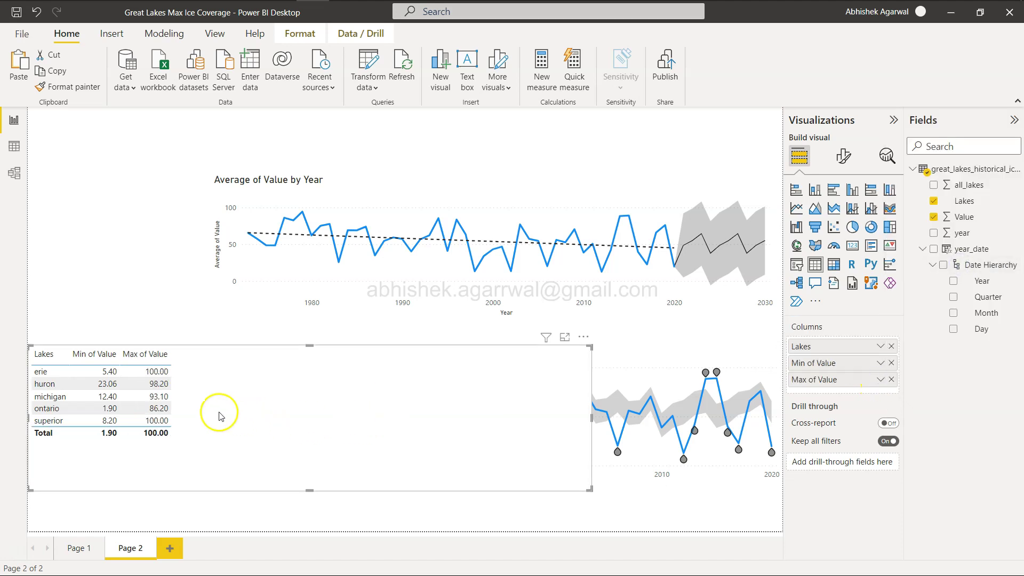
Narrow the lake table, place it beside the upper line chart and compare it with the sample on the challenge page.
left_click_drag(588, 418, 189, 383)
left_click_drag(165, 450, 177, 267)
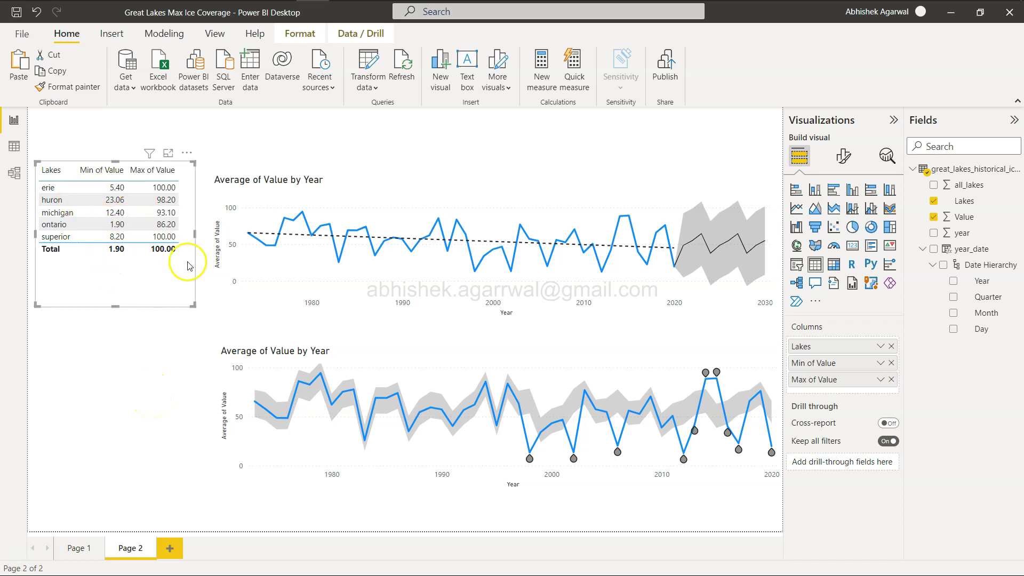
key("alt+Tab")
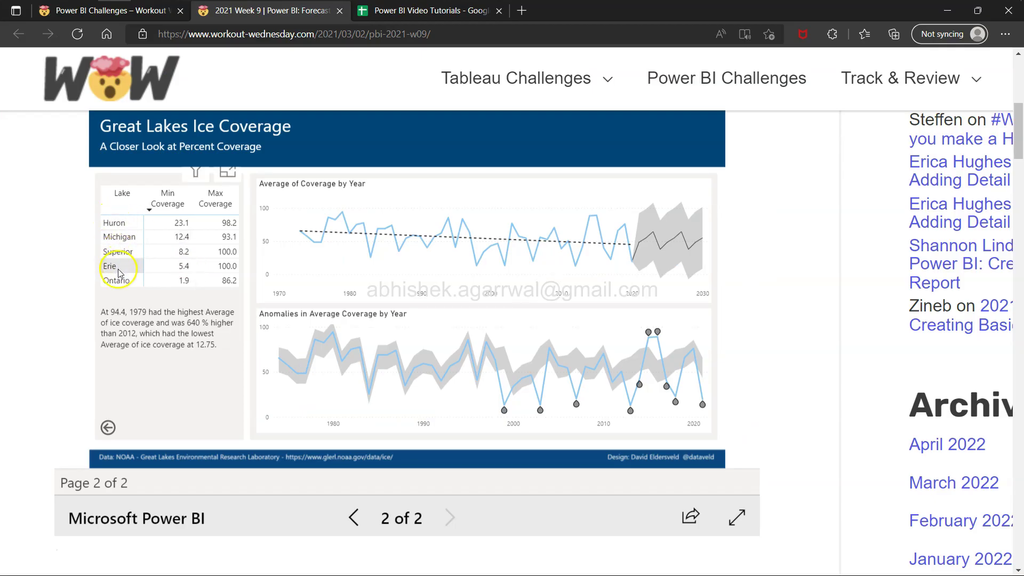
key("alt+Tab")
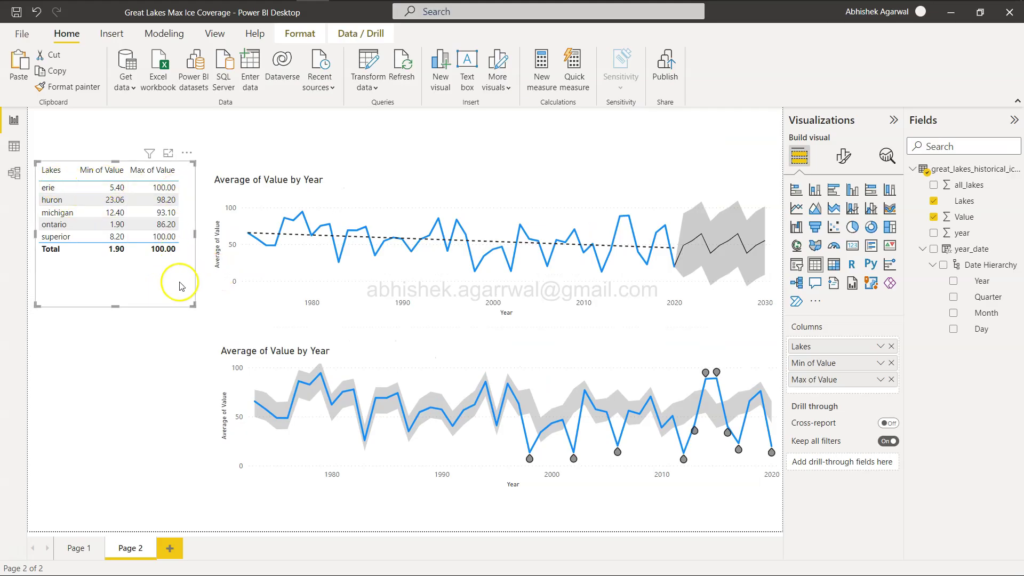
Shorten the lake table to fit its rows and cross-filter the charts by each lake from erie to superior, ending with no lake selected.
left_click_drag(118, 304, 139, 262)
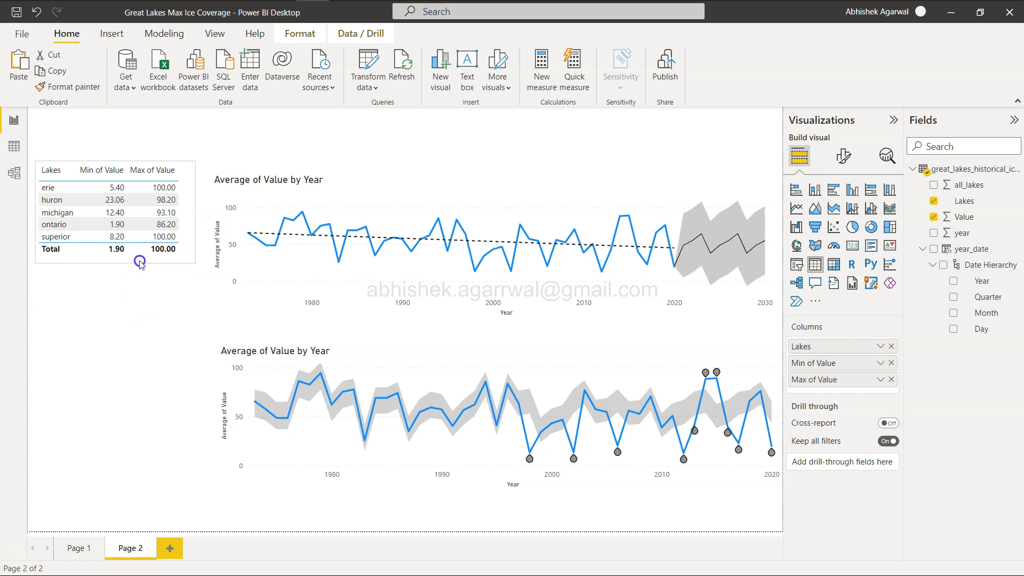
left_click(144, 331)
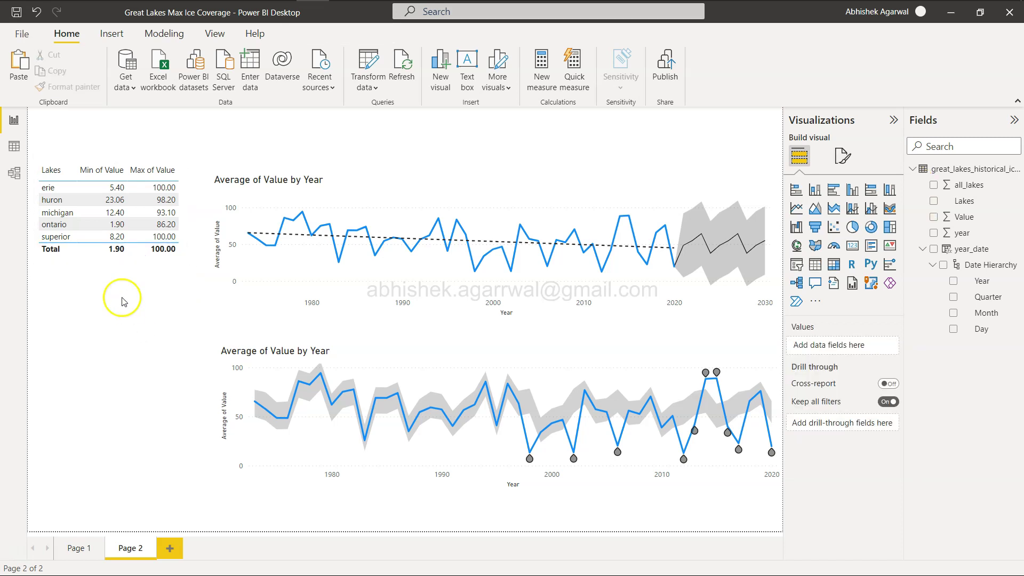
left_click(50, 190)
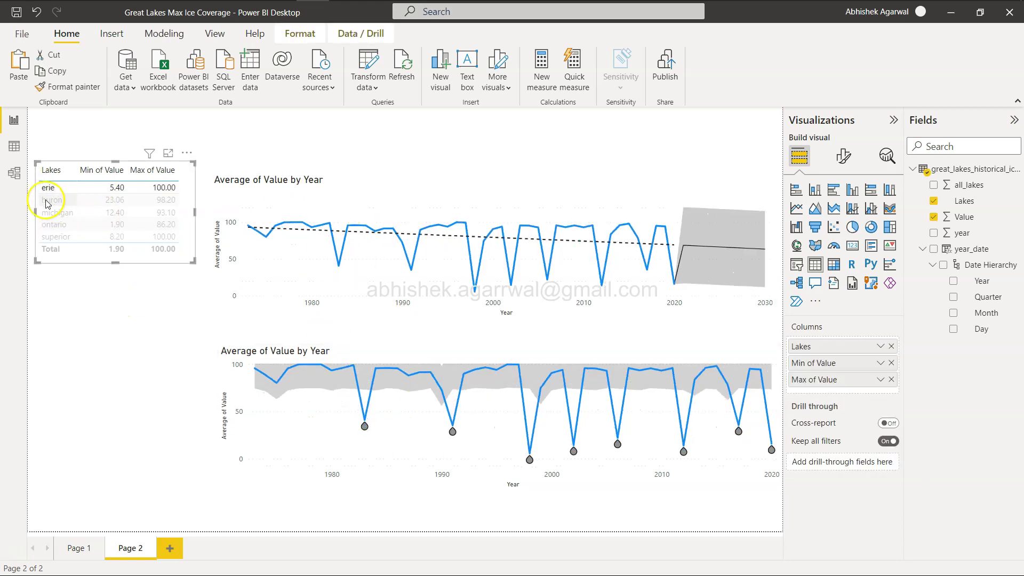
left_click(47, 202)
left_click(55, 213)
left_click(57, 227)
left_click(62, 238)
left_click(62, 241)
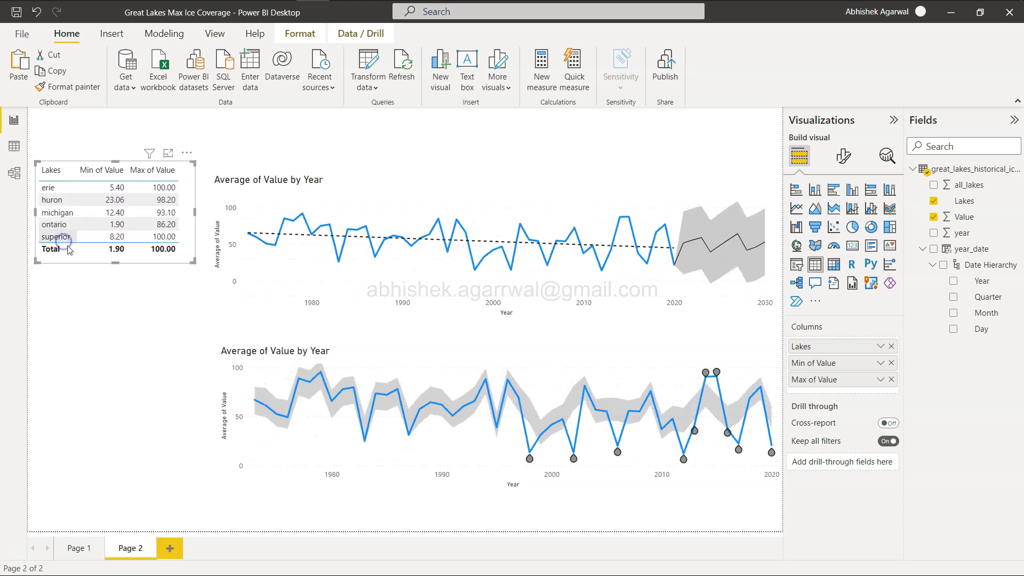
Check the sample report's summary text and its anomaly tooltip for 1998 on the challenge page and return to Power BI Desktop.
key("alt+Tab")
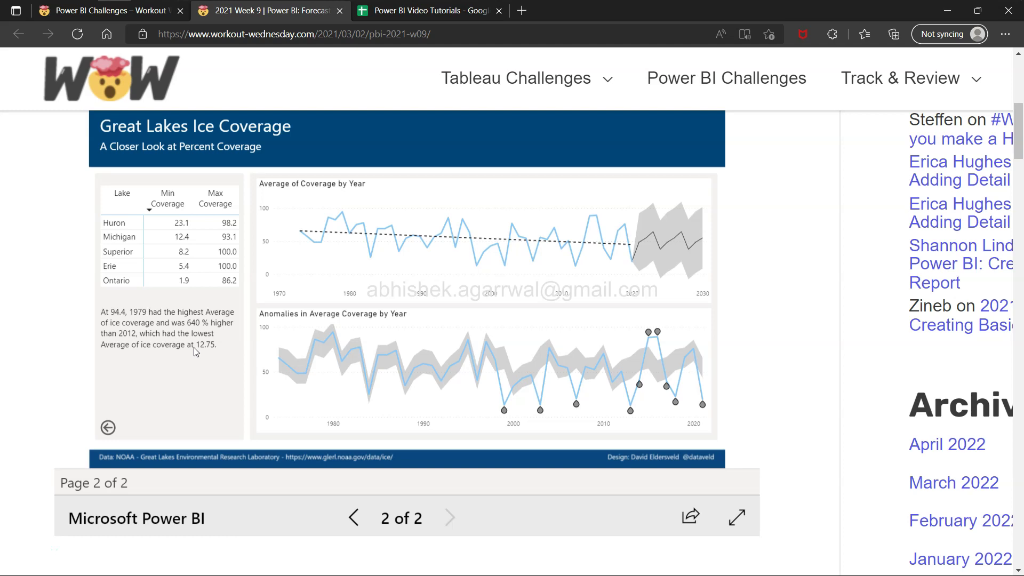
mouse_move(535, 399)
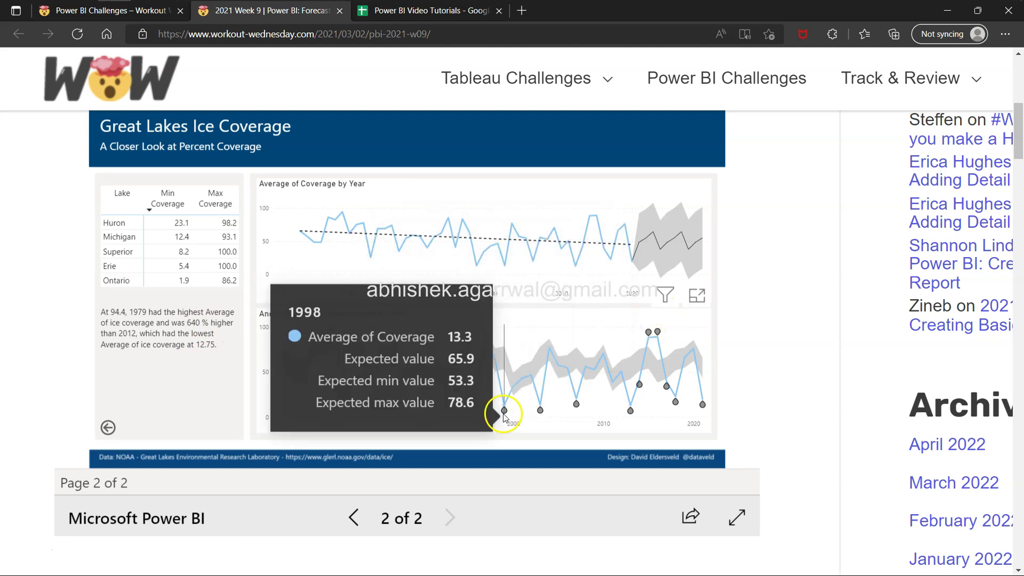
key("alt+Tab")
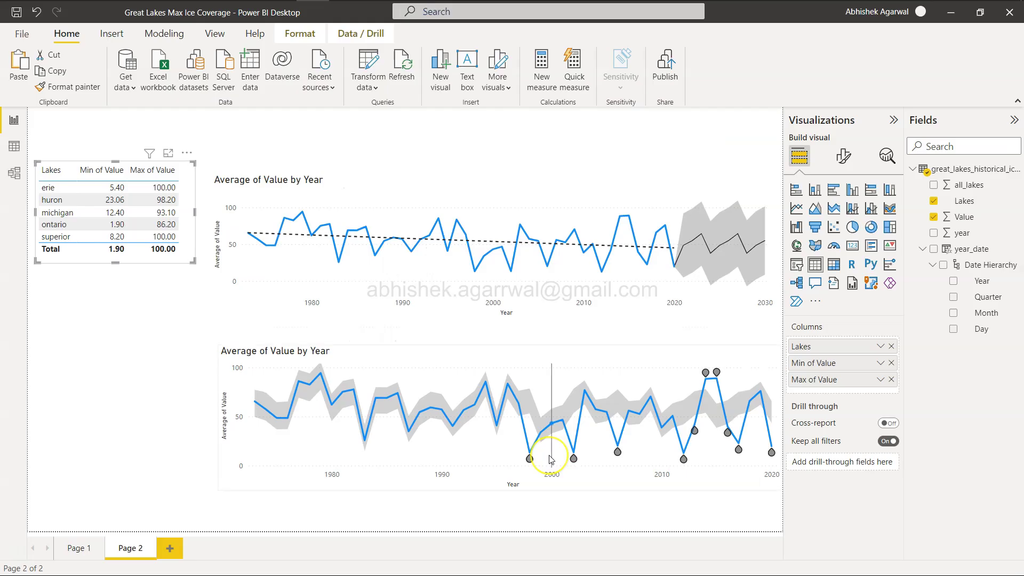
Add a Smart narrative visual below the lake table and extend its upper edge up to the table.
left_click(113, 384)
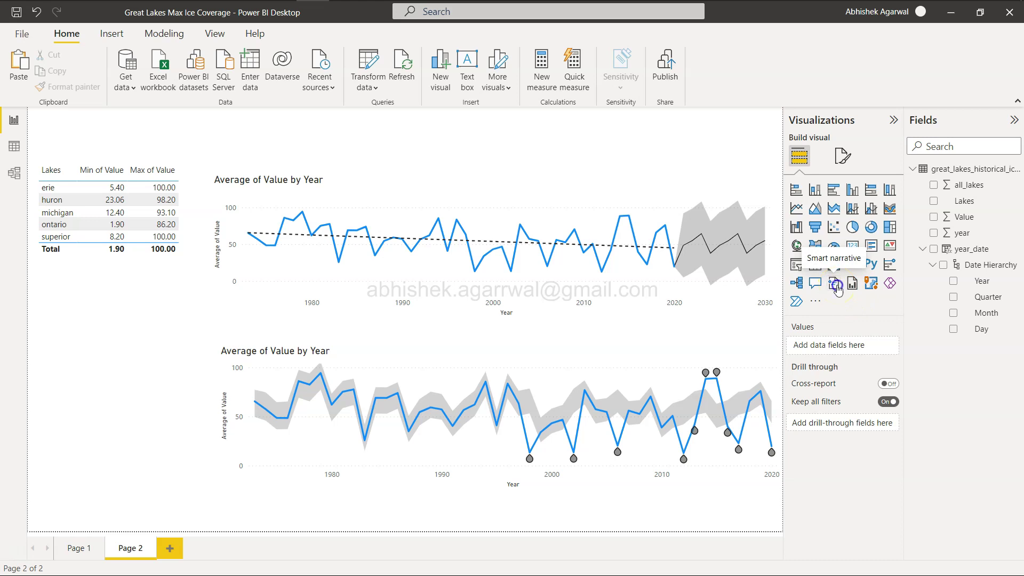
left_click(836, 285)
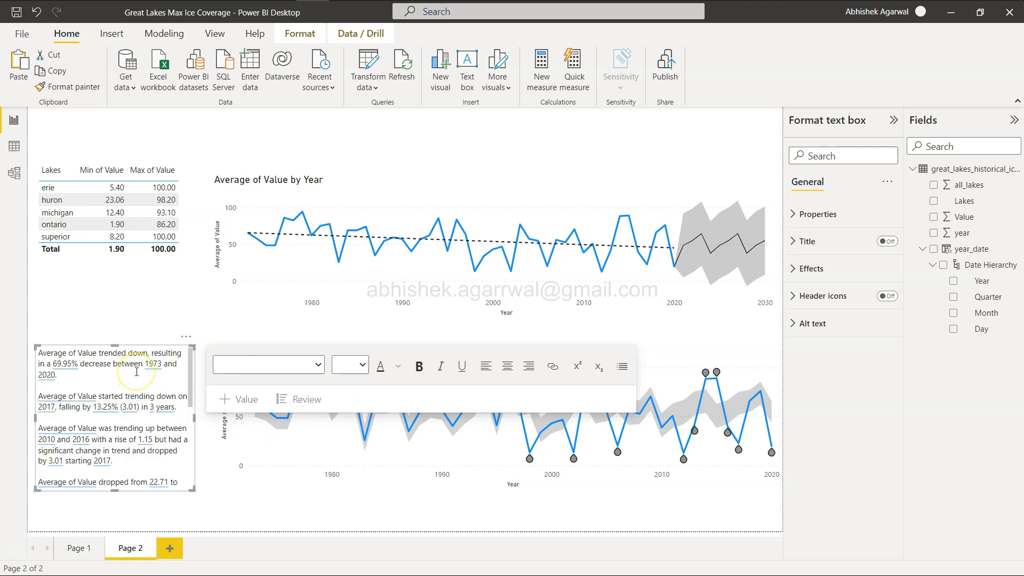
left_click_drag(115, 344, 128, 272)
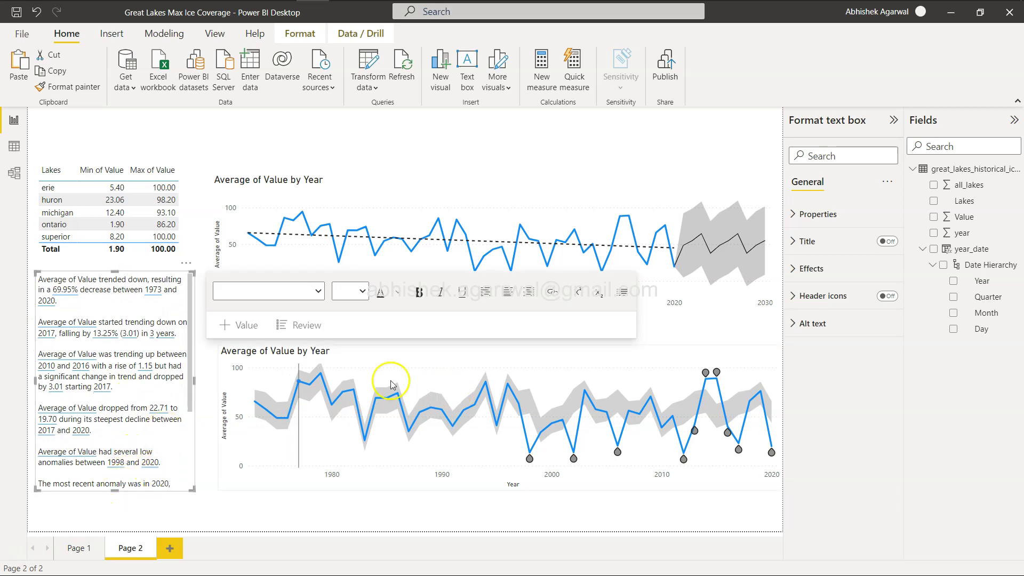
Move the lower line chart slightly down and extend the smart narrative down to near the page's lower edge.
left_click_drag(633, 357, 636, 380)
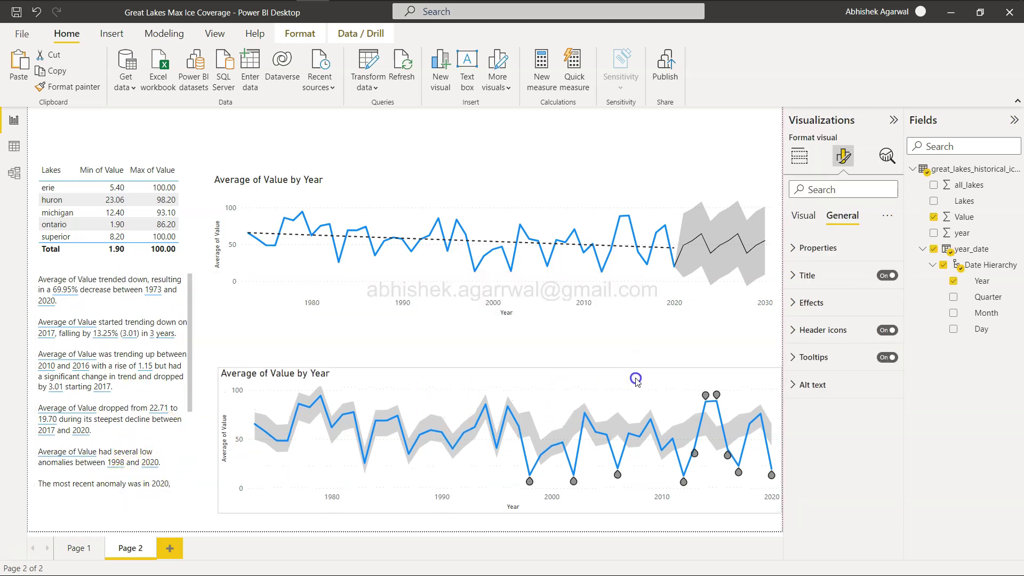
left_click(171, 476)
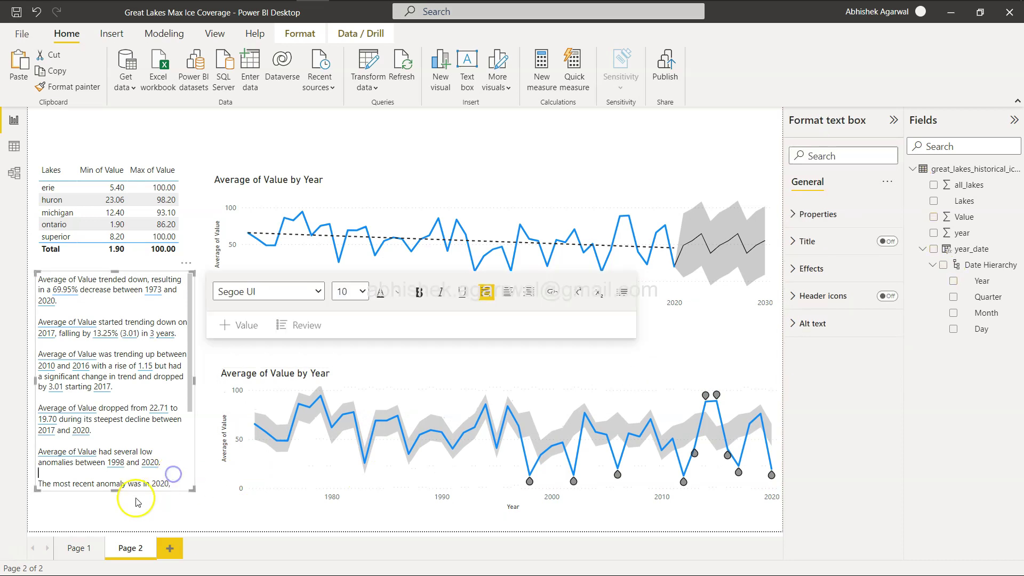
left_click_drag(112, 489, 114, 520)
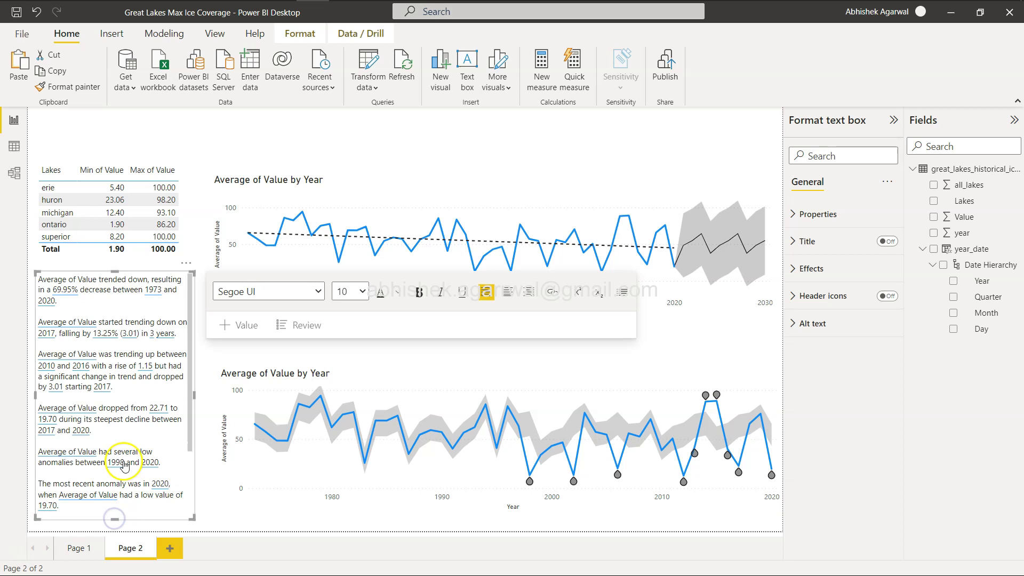
scroll(124, 466, "down", 4)
scroll(124, 465, "up", 4)
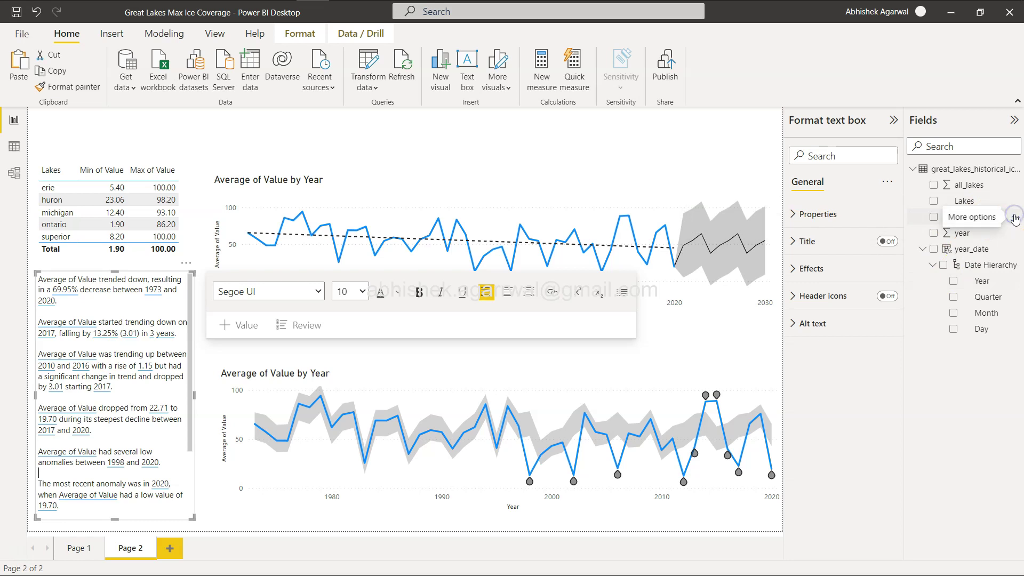
left_click(1014, 219)
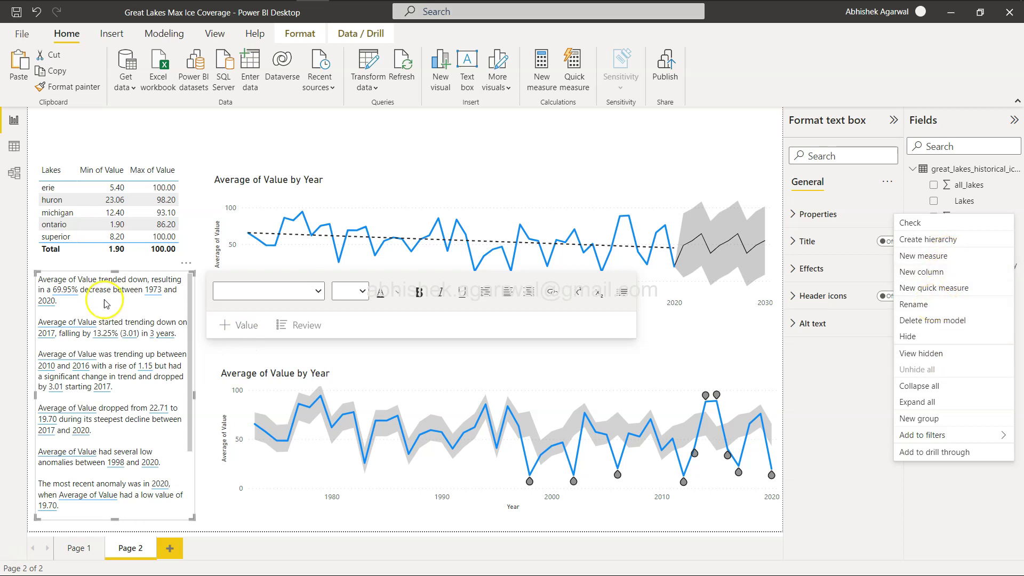
left_click(380, 373)
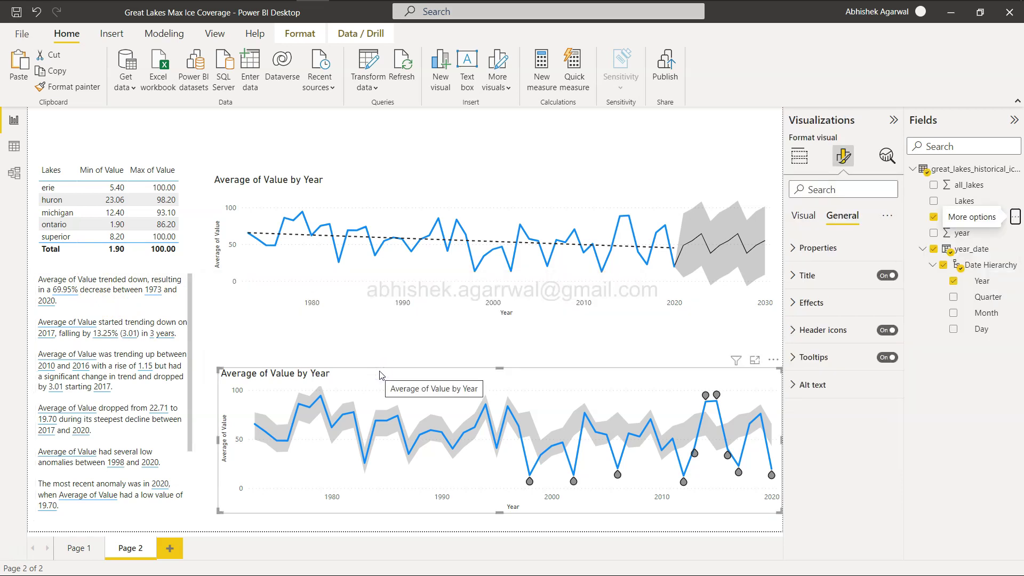
left_click(375, 328)
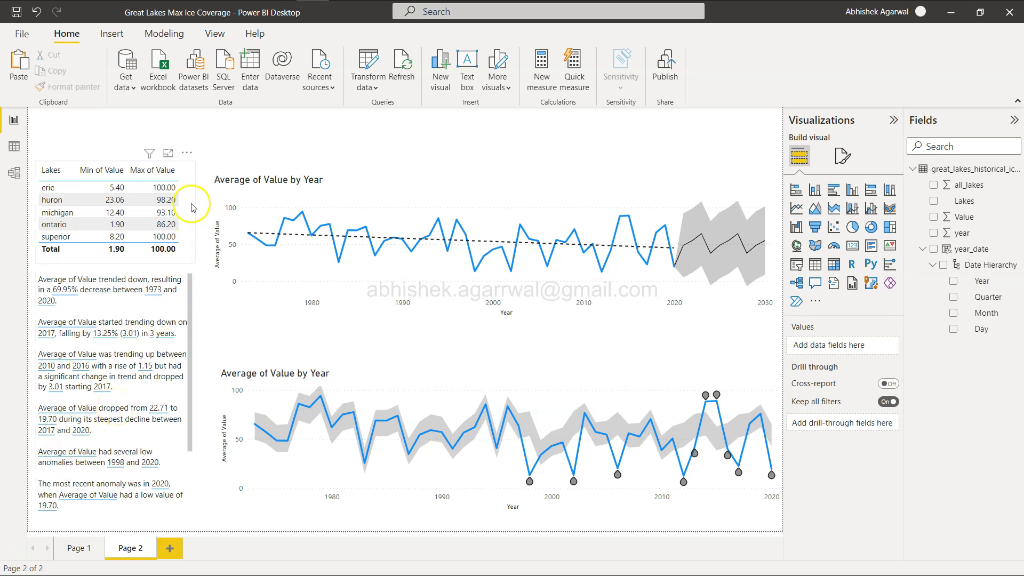
Delete the smart narrative's paragraph about the steepest decline between 2017 and 2020, along with its leftover blank line.
scroll(169, 397, "down", 3)
scroll(169, 398, "up", 3)
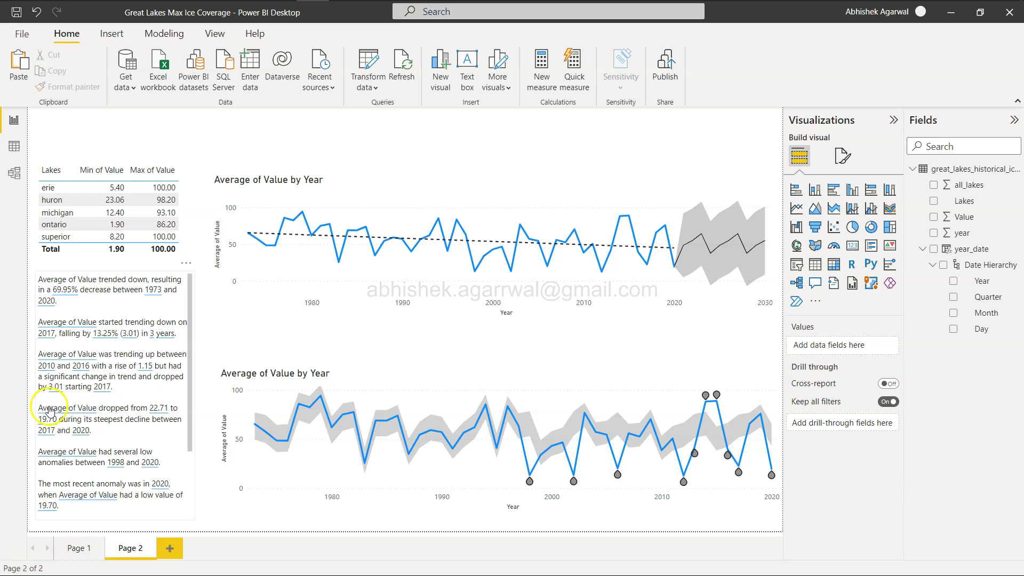
left_click_drag(96, 429, 44, 406)
key("Delete")
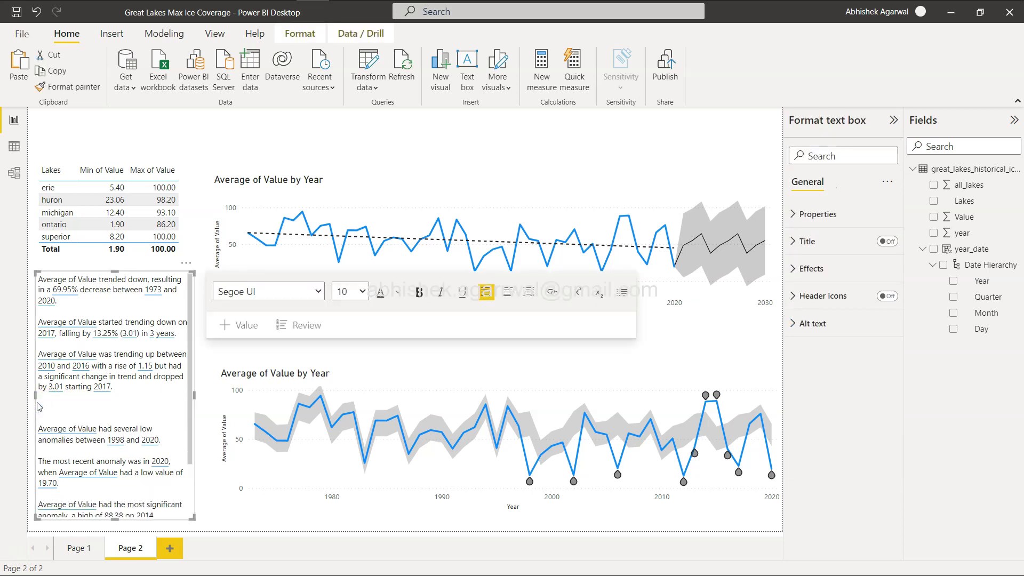
key("BackSpace")
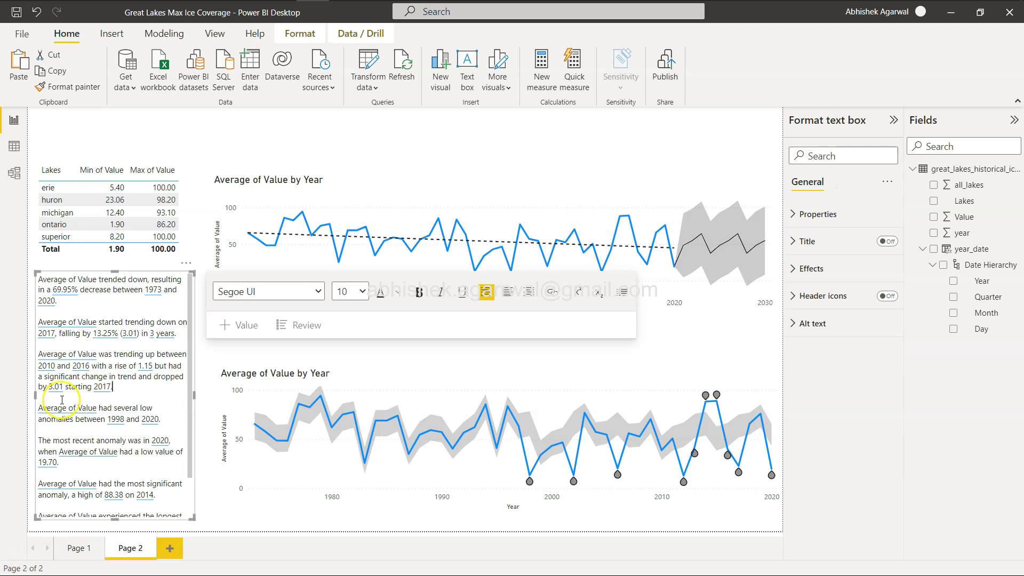
Read through the smart narrative and compare its text and both charts while filtering by erie, huron and michigan in turn.
scroll(134, 429, "down", 2)
scroll(132, 347, "up", 2)
left_click(53, 189)
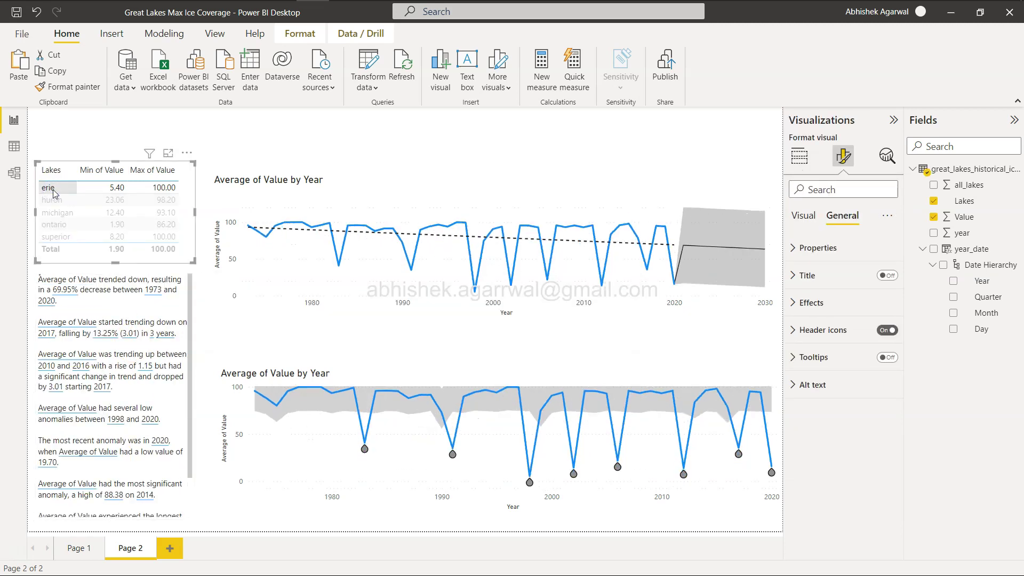
left_click(53, 198)
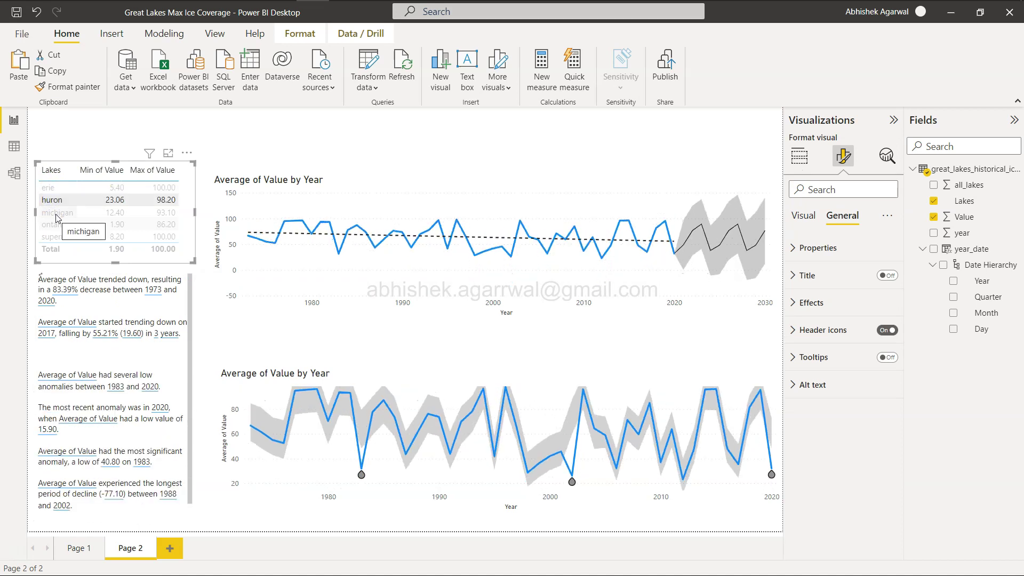
left_click(55, 215)
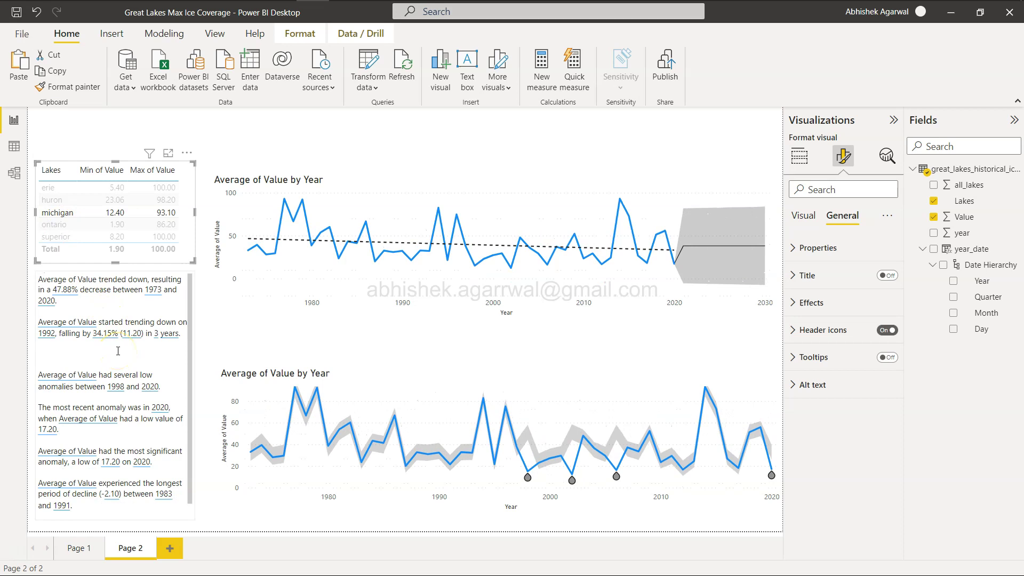
Check the sample report's header on the challenge page, then add a text box reading "Great Lakes Ice Coverage" in Power BI Desktop.
left_click(208, 342)
key("alt+Tab")
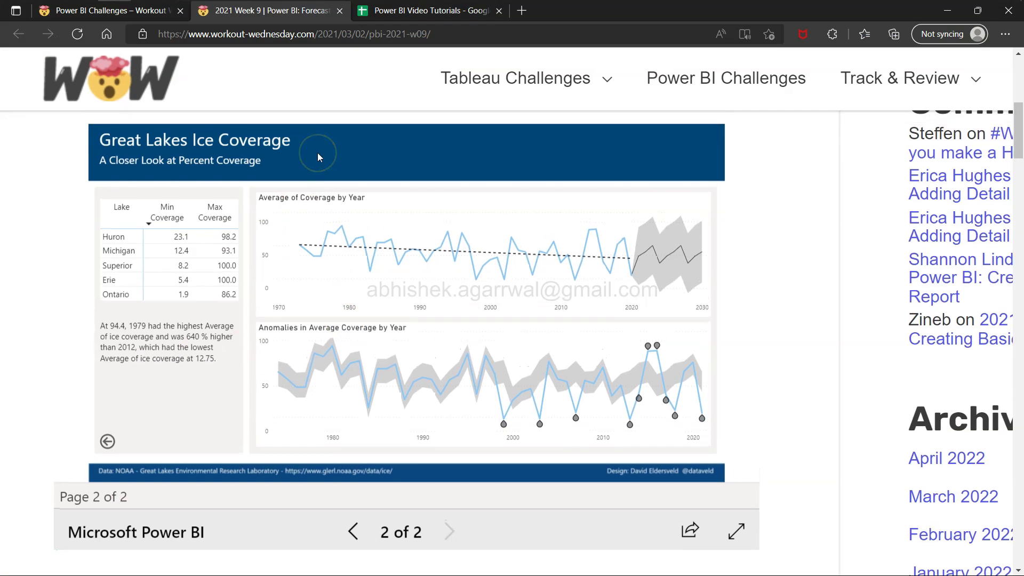
key("alt+Tab")
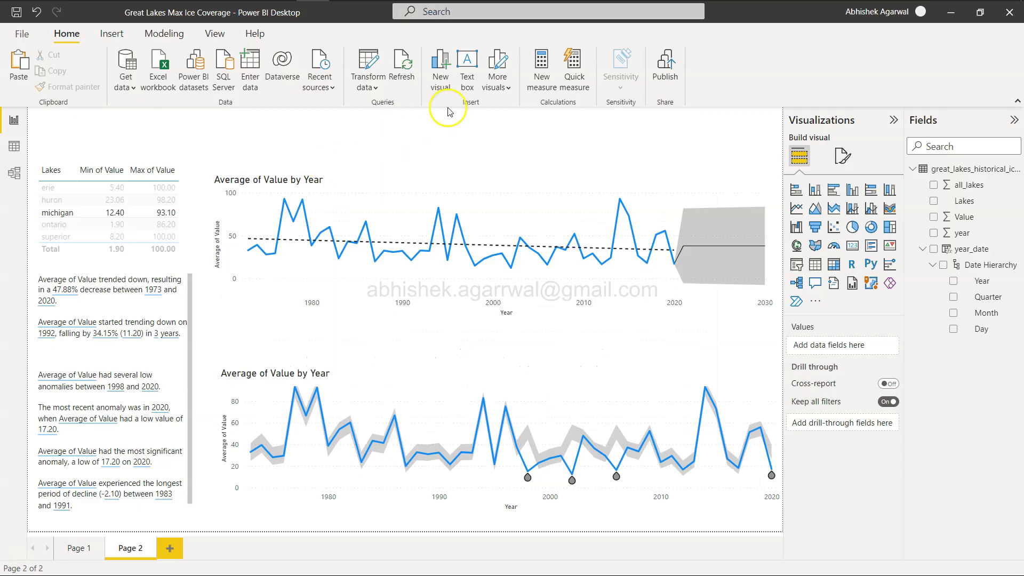
left_click(466, 68)
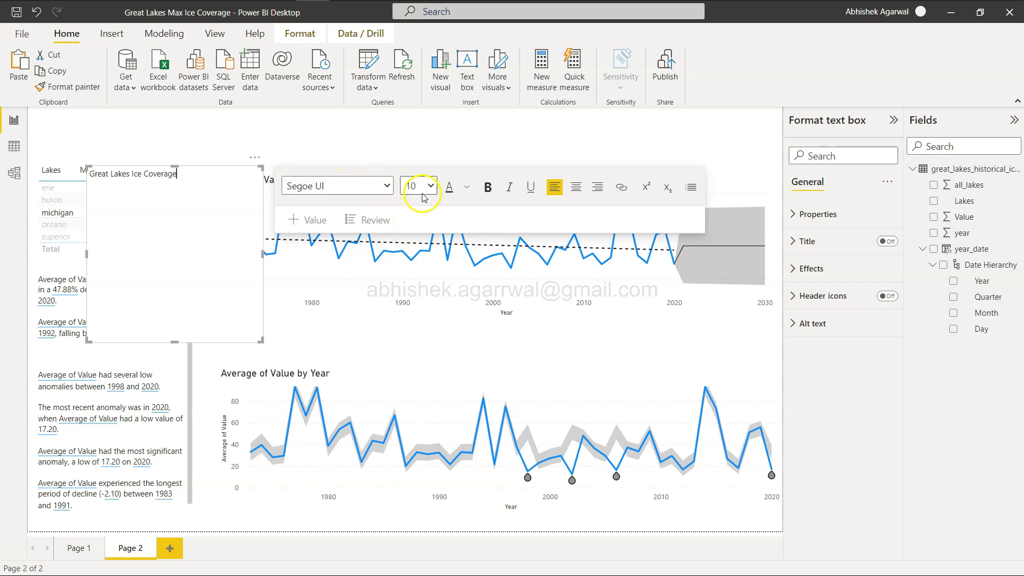
Set the background color of the "Great Lakes Ice Coverage" text box to the light blue theme color.
left_click(467, 187)
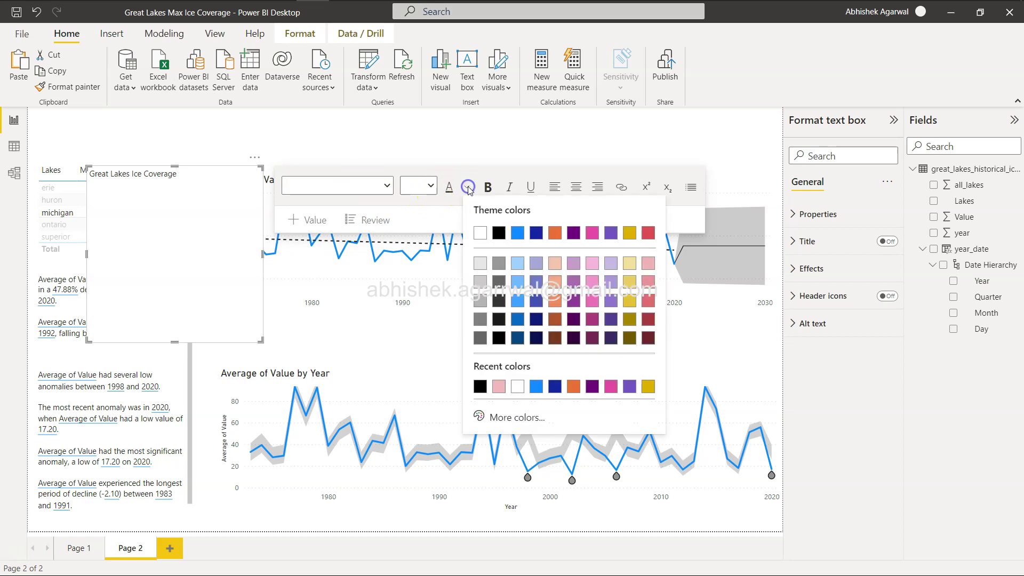
left_click(817, 213)
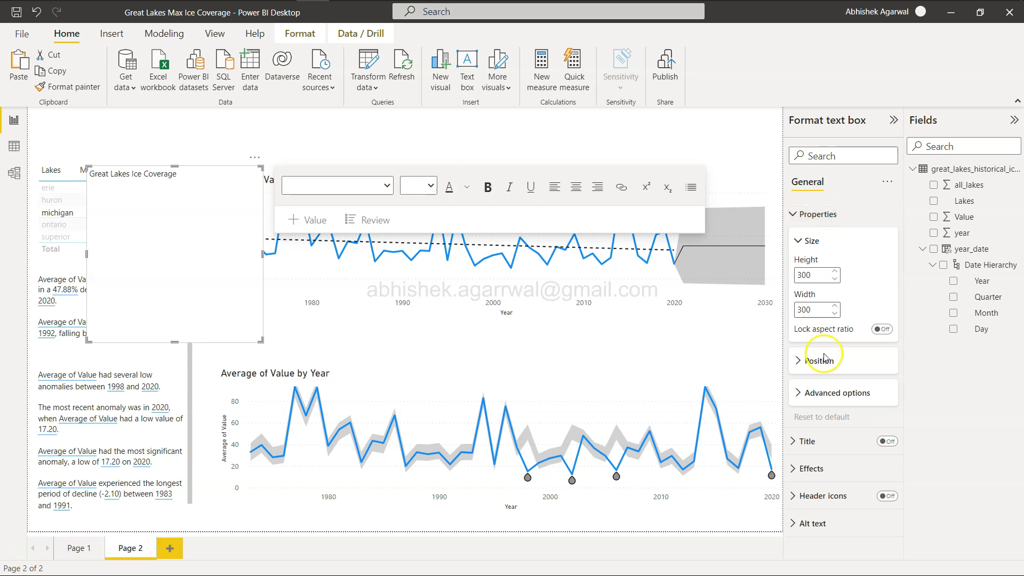
left_click(819, 468)
scroll(820, 467, "down", 3)
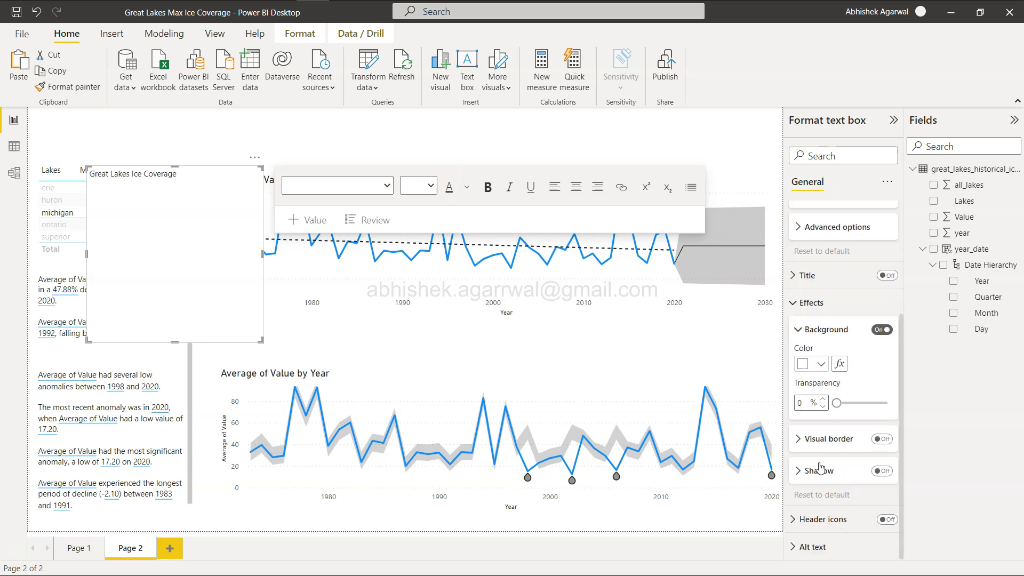
left_click(816, 364)
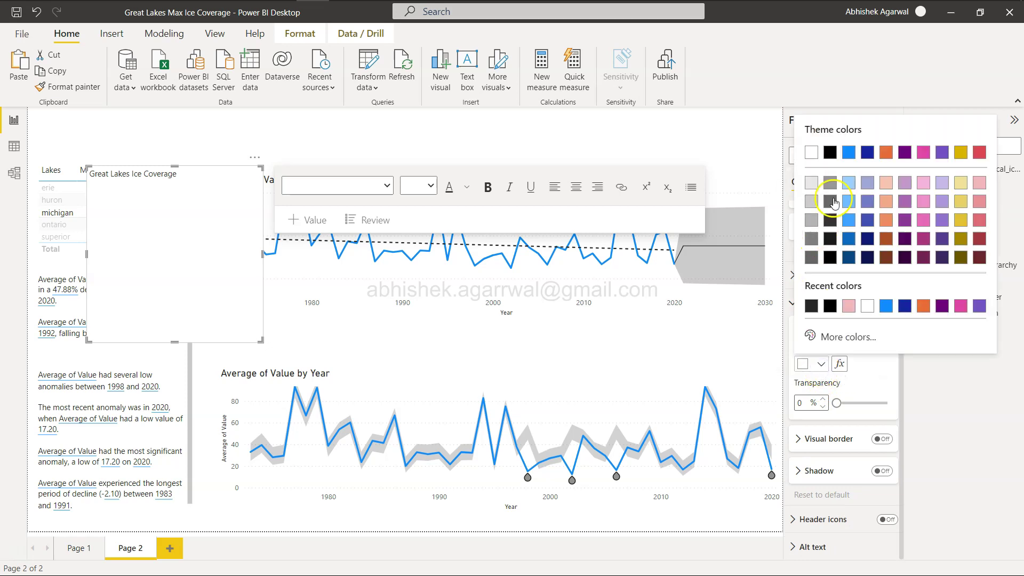
left_click(848, 183)
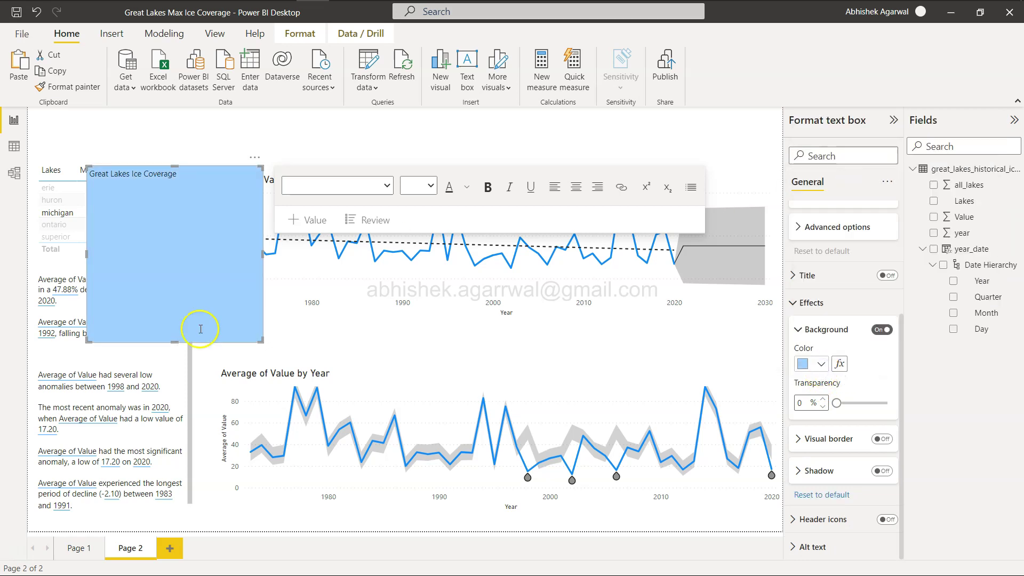
Shorten the title text box to a banner height and move it to the page's upper-left corner above the lake table.
left_click_drag(180, 338, 183, 206)
left_click(168, 118)
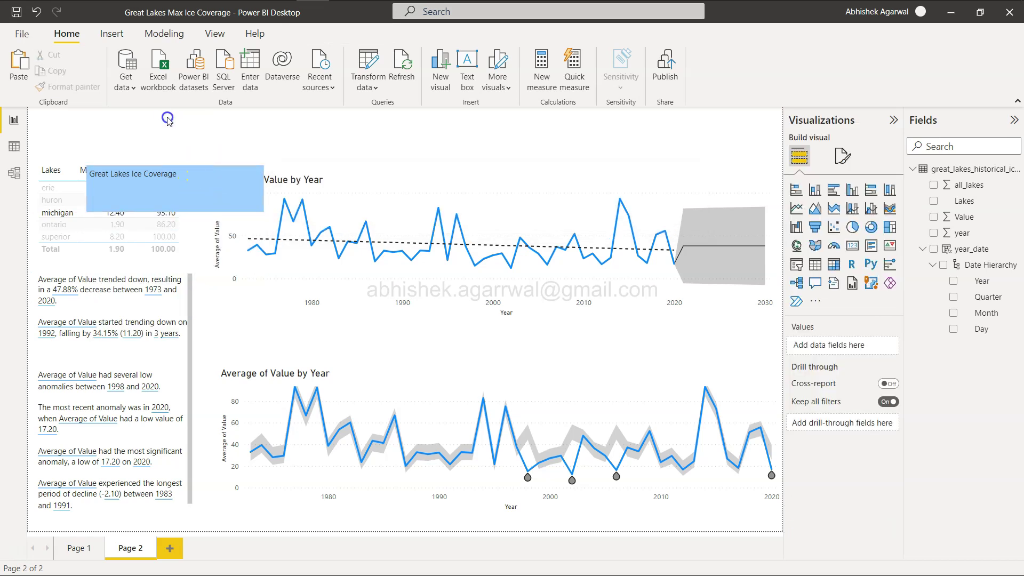
left_click(200, 170)
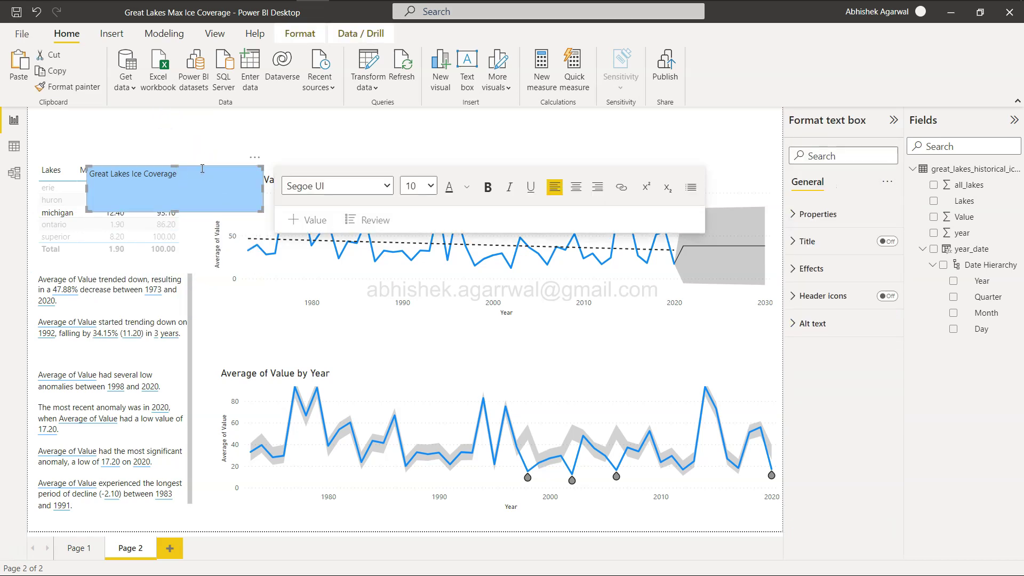
left_click_drag(202, 172, 149, 114)
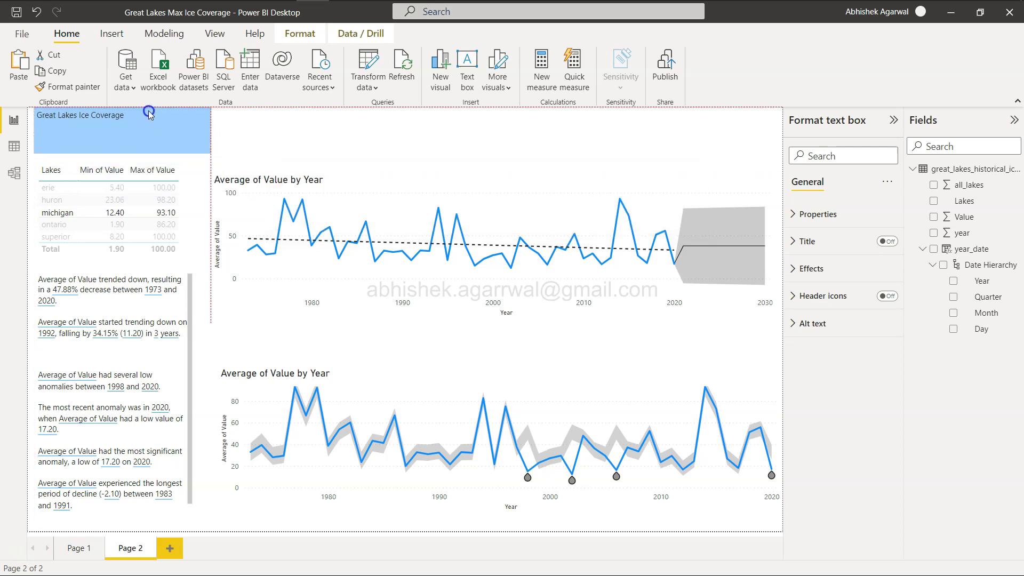
left_click(706, 125)
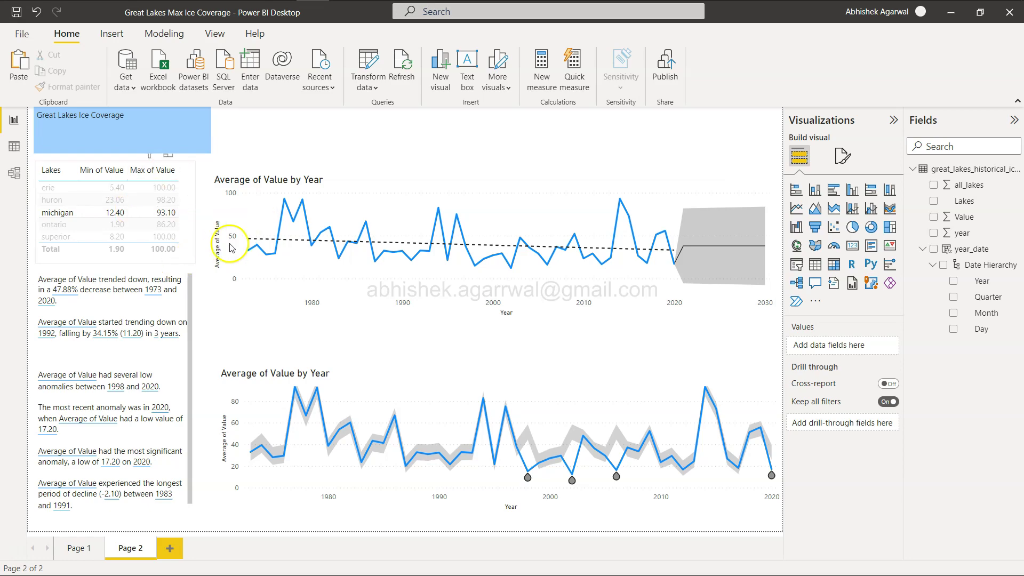
Check the sample report's layout on the challenge page, then insert a rectangle in Power BI Desktop and size it to cover both line charts.
key("alt+Tab")
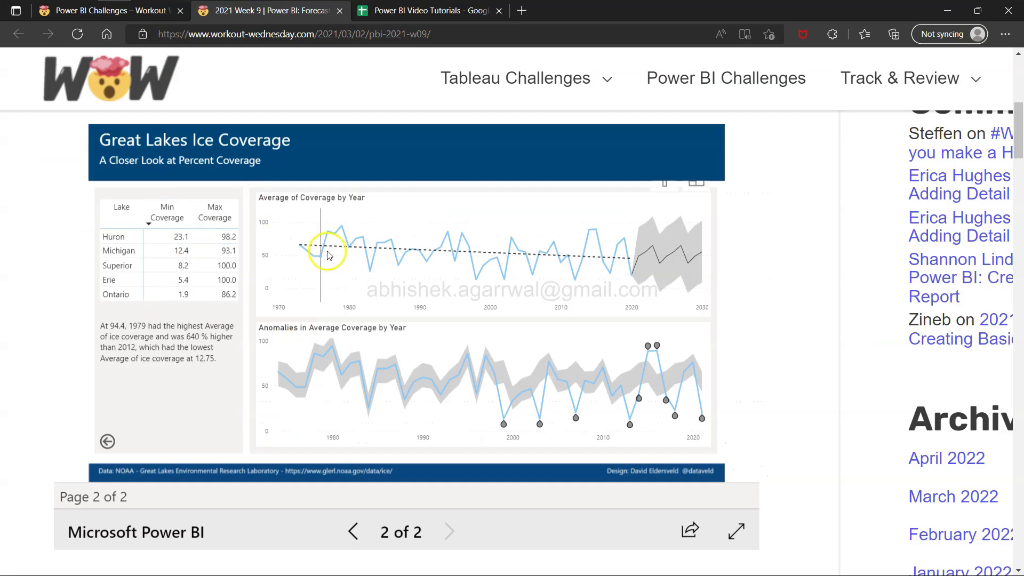
key("alt+Tab")
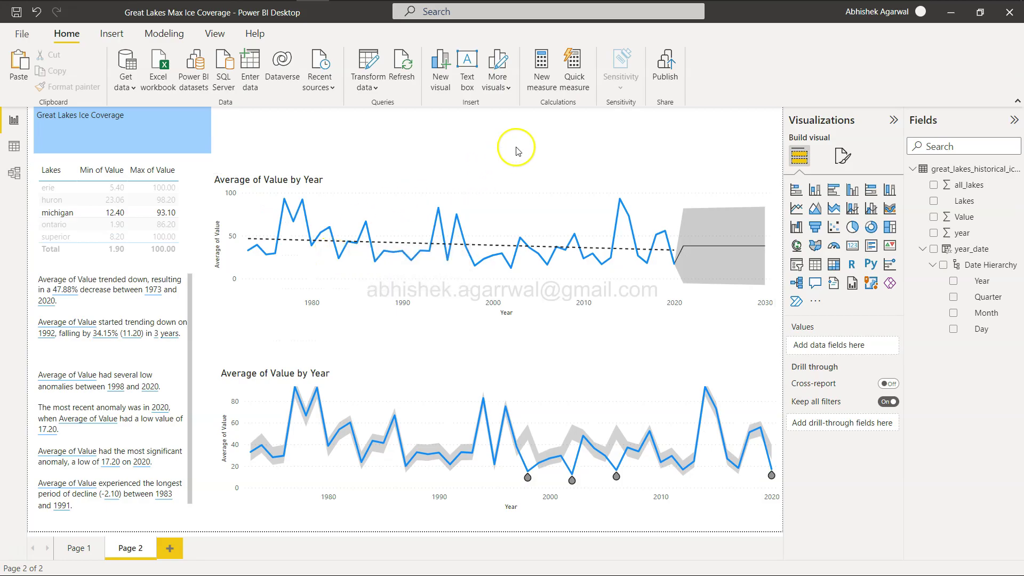
left_click(113, 33)
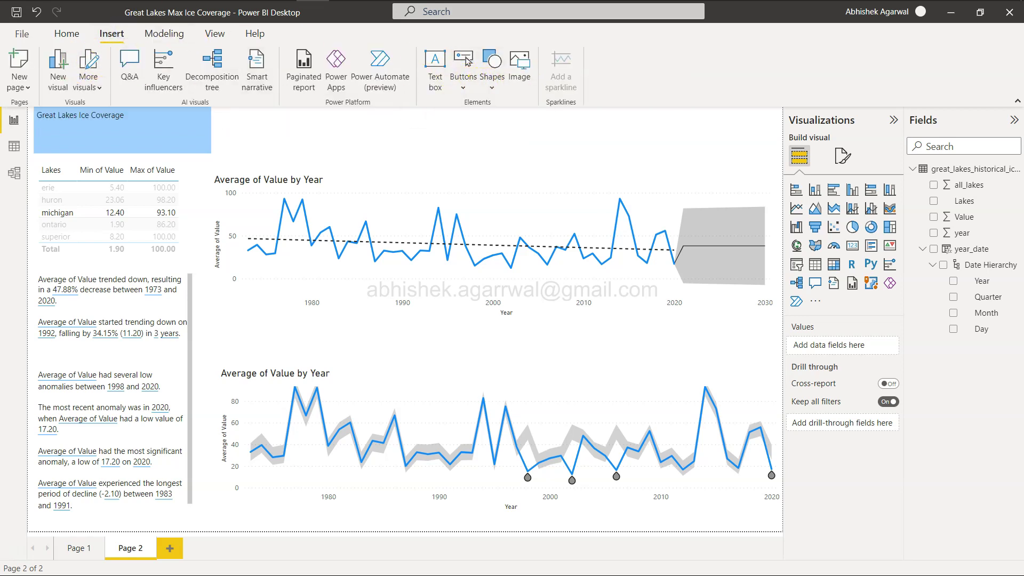
left_click(498, 91)
left_click(491, 132)
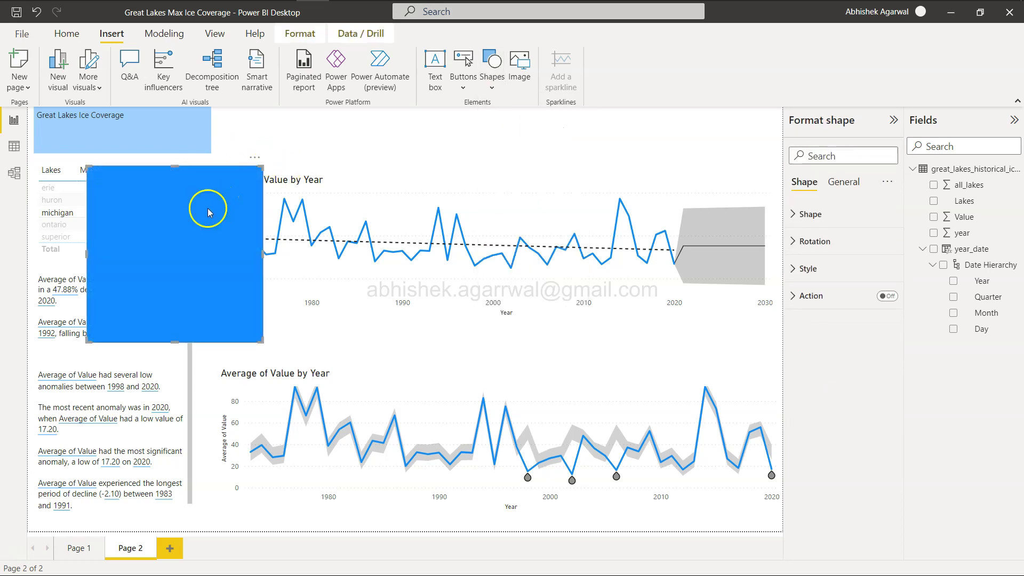
left_click_drag(174, 222, 293, 217)
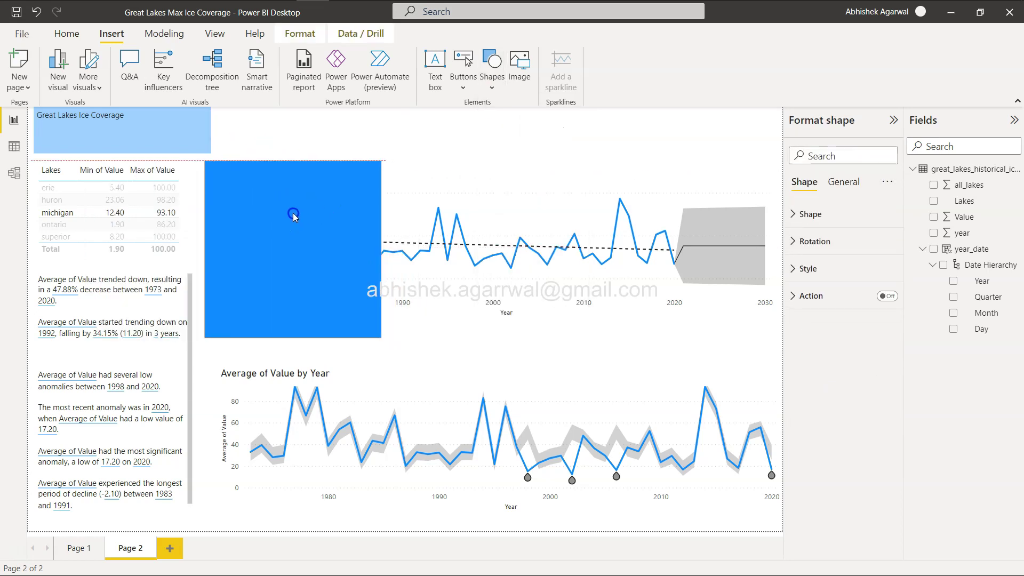
left_click_drag(379, 336, 788, 533)
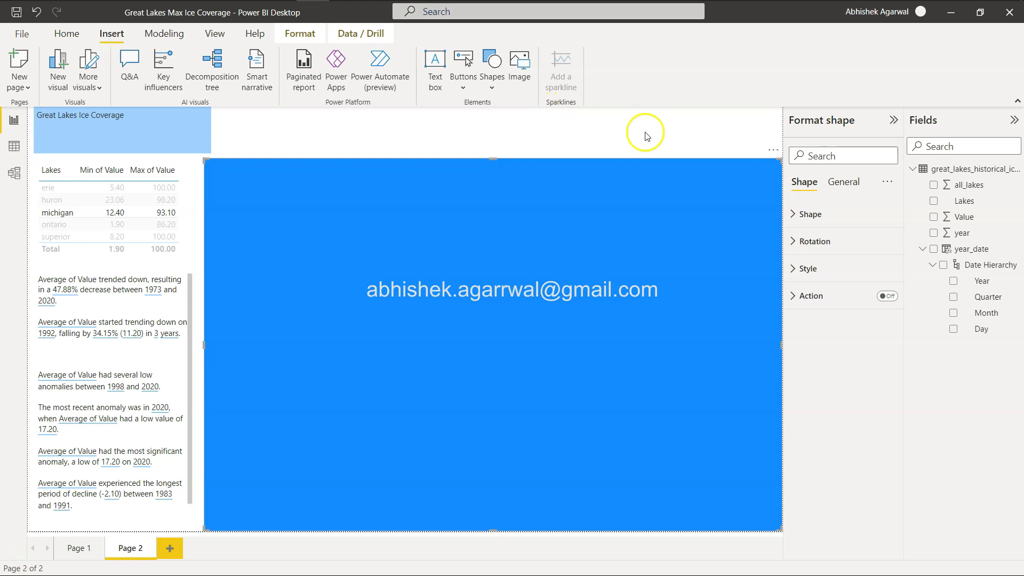
Send the rectangle to the bottom of the page's layer order, behind both line charts.
left_click(215, 33)
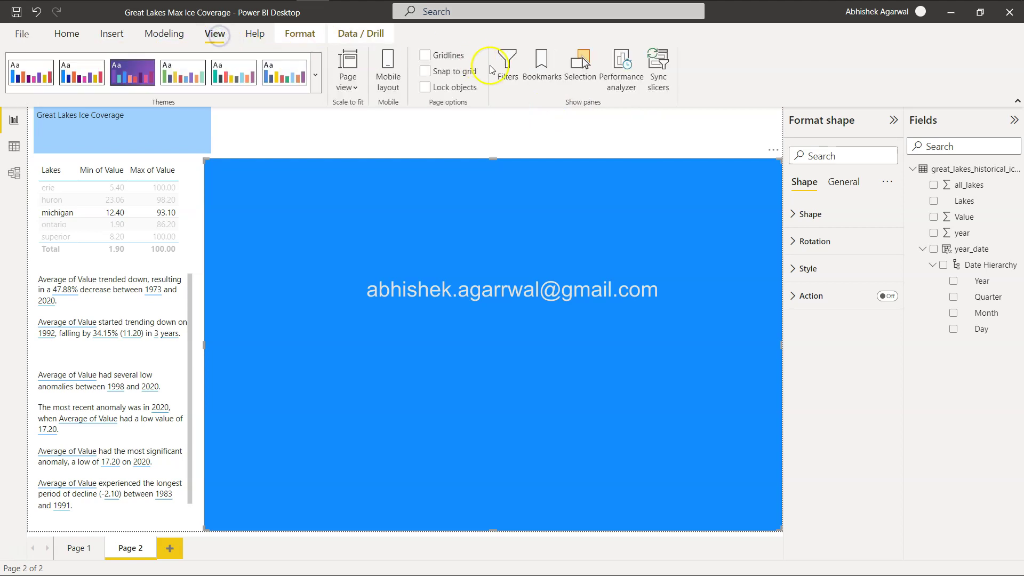
left_click(581, 70)
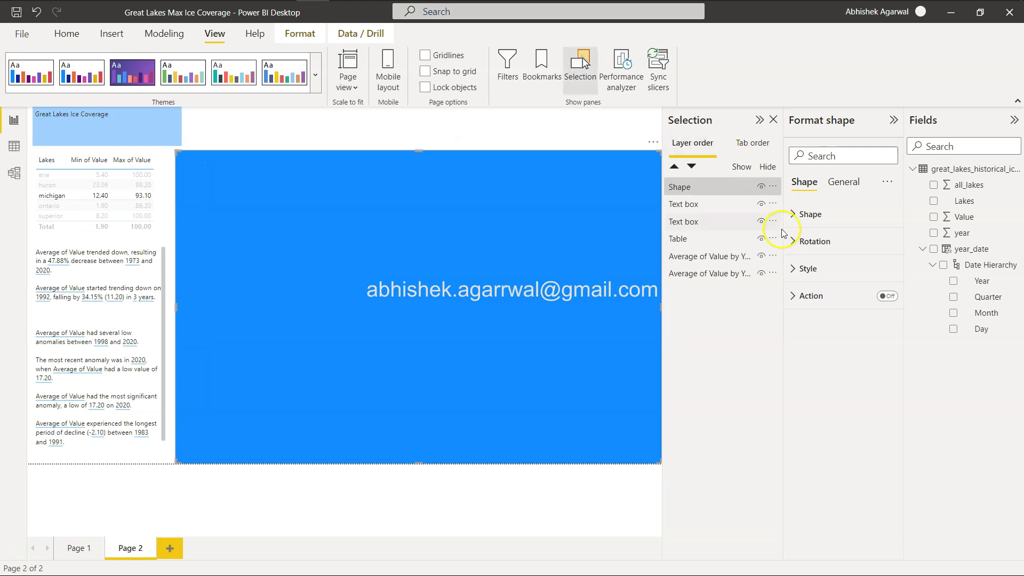
left_click_drag(715, 194, 728, 320)
left_click(719, 265)
left_click_drag(720, 259, 725, 304)
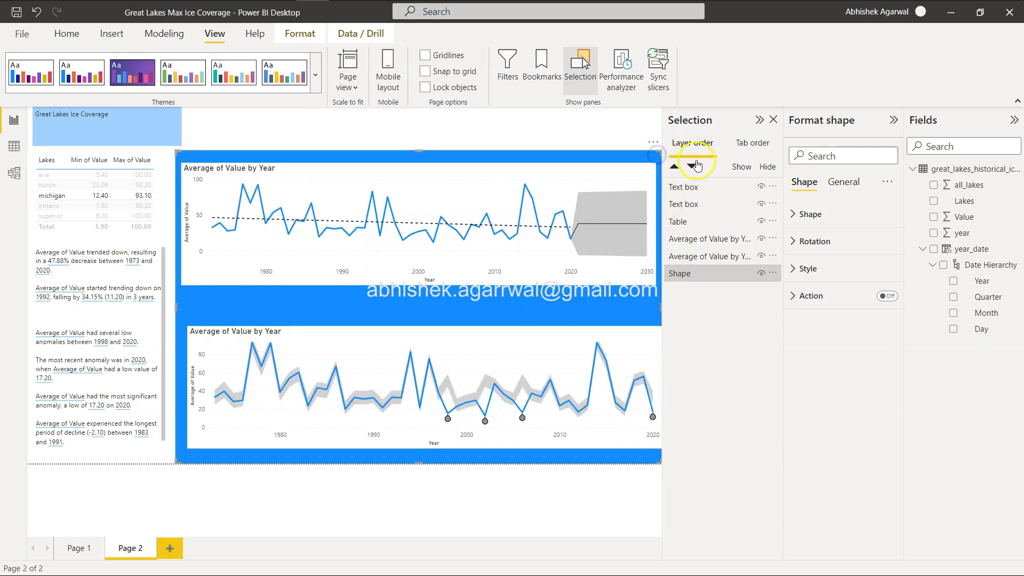
Set the background rectangle's fill color to light gray.
left_click(847, 216)
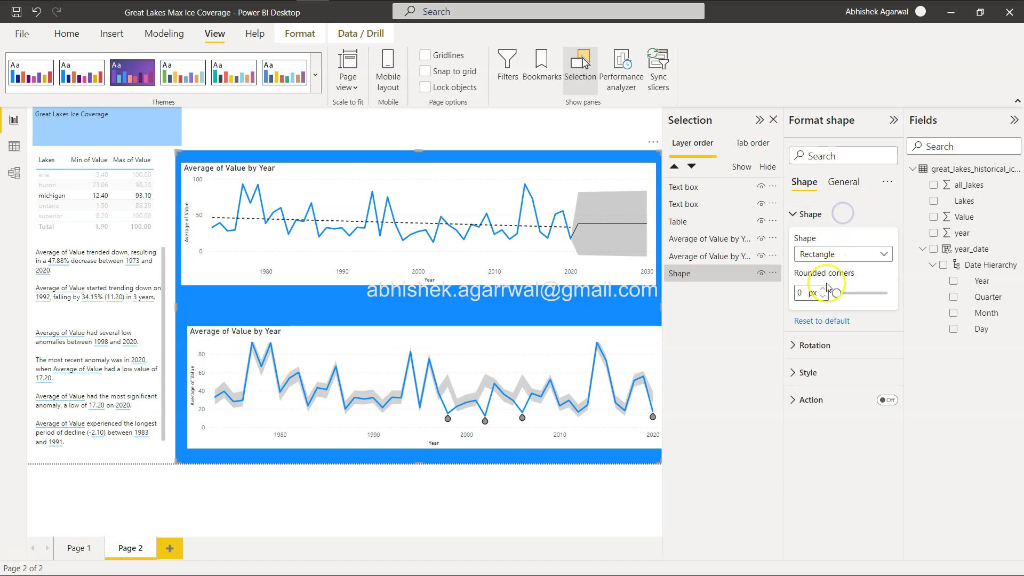
left_click(824, 375)
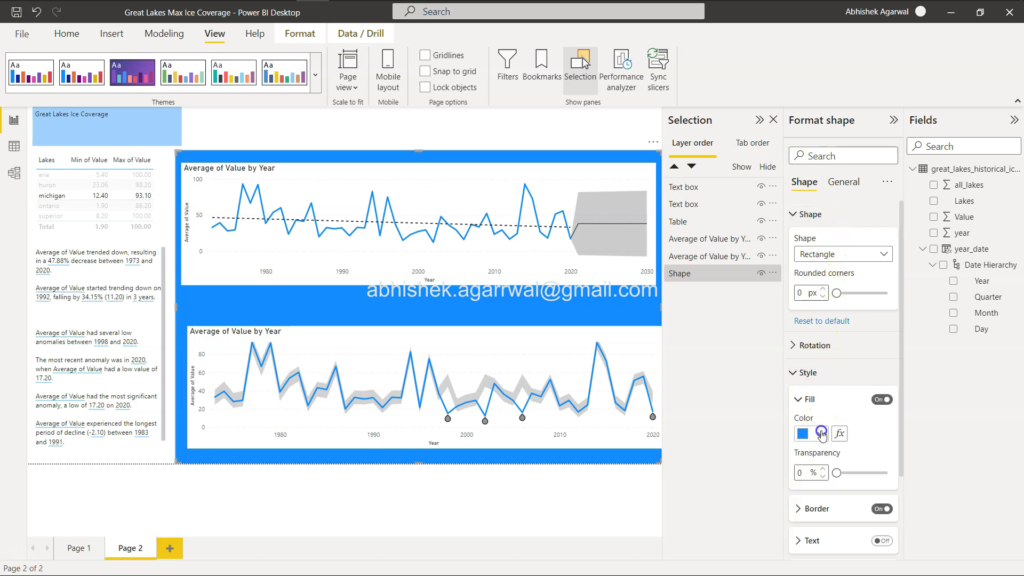
left_click(820, 434)
left_click(811, 254)
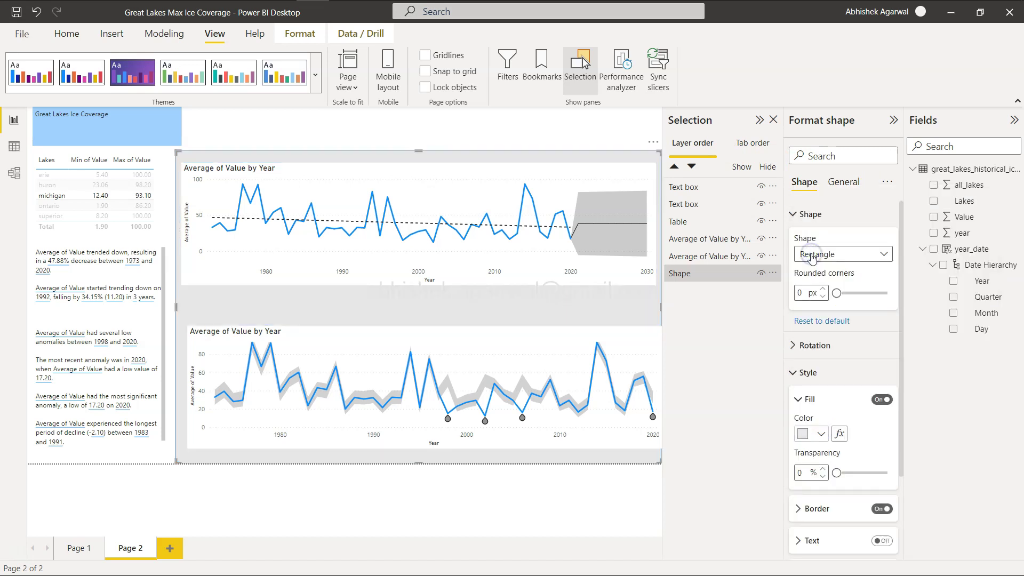
left_click(612, 137)
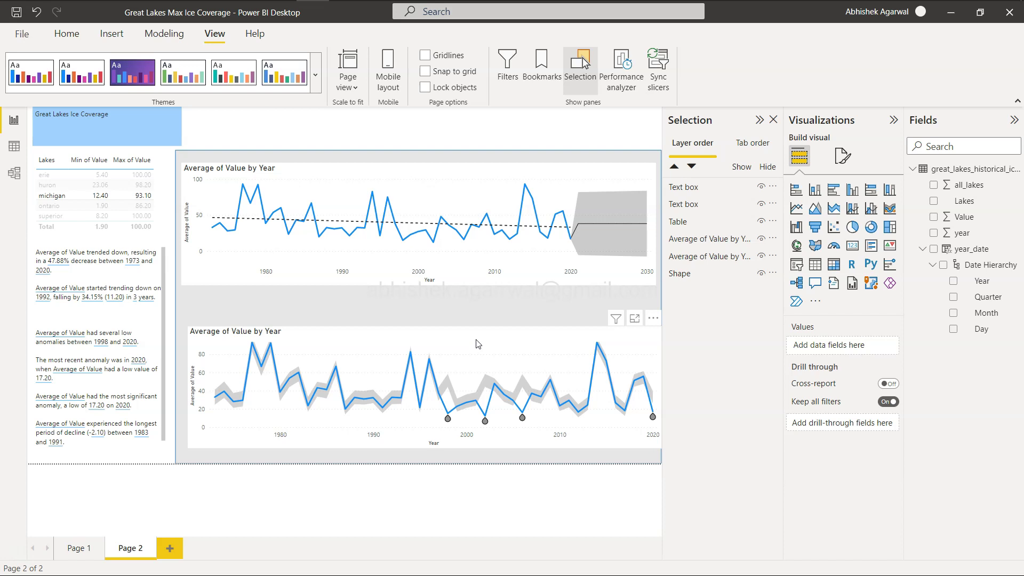
Clear the michigan filter, review the challenge questions in the browser, and read the 2030 forecast on the upper line chart in Power BI Desktop.
left_click(56, 196)
key("alt+Tab")
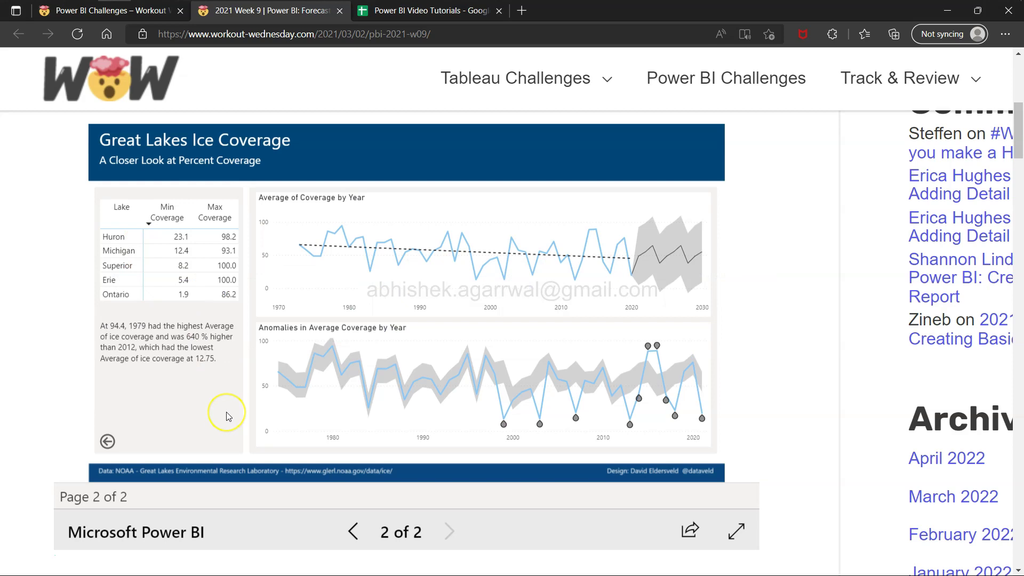
scroll(228, 414, "down", 8)
scroll(228, 416, "down", 5)
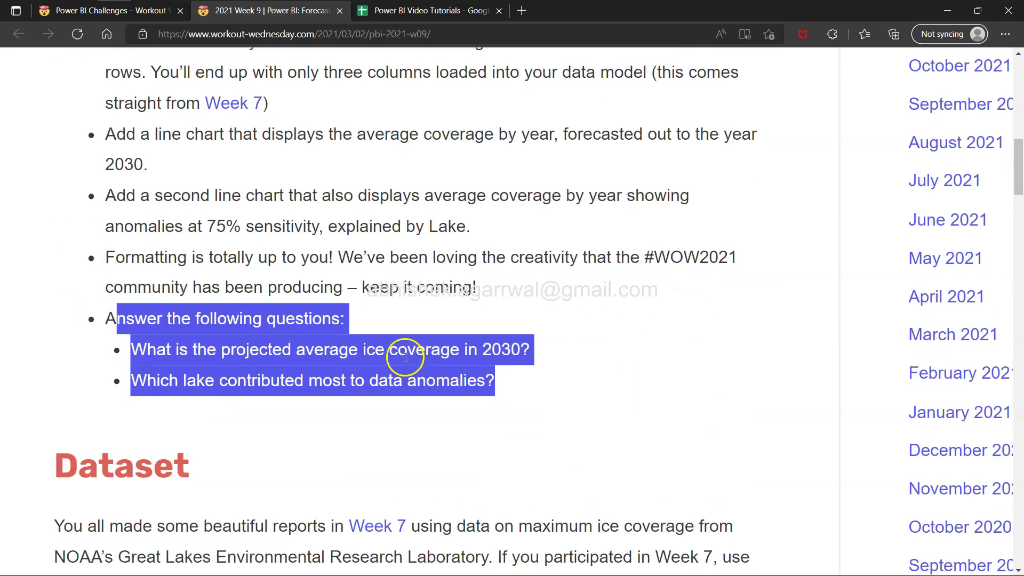
key("alt+Tab")
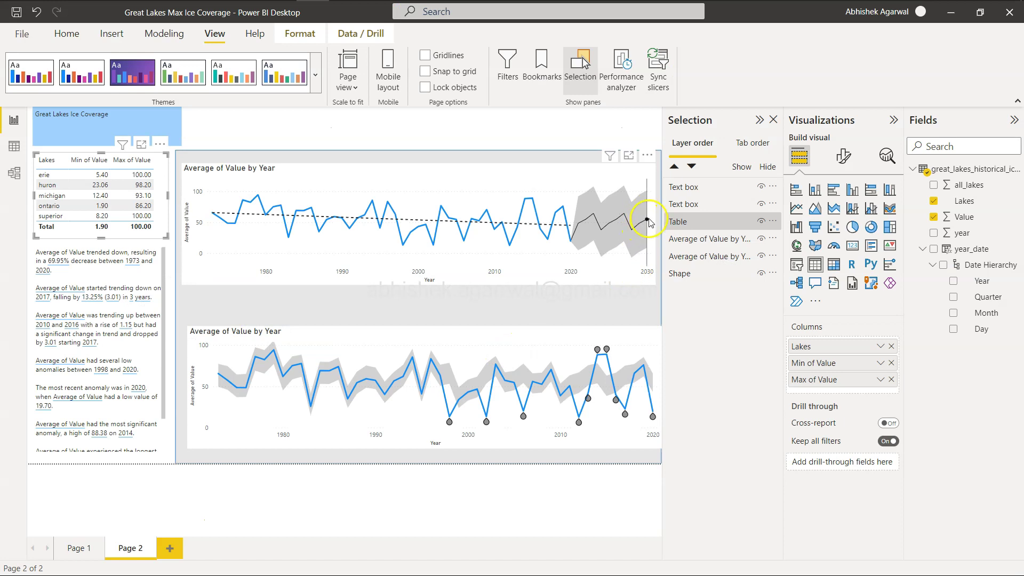
mouse_move(647, 224)
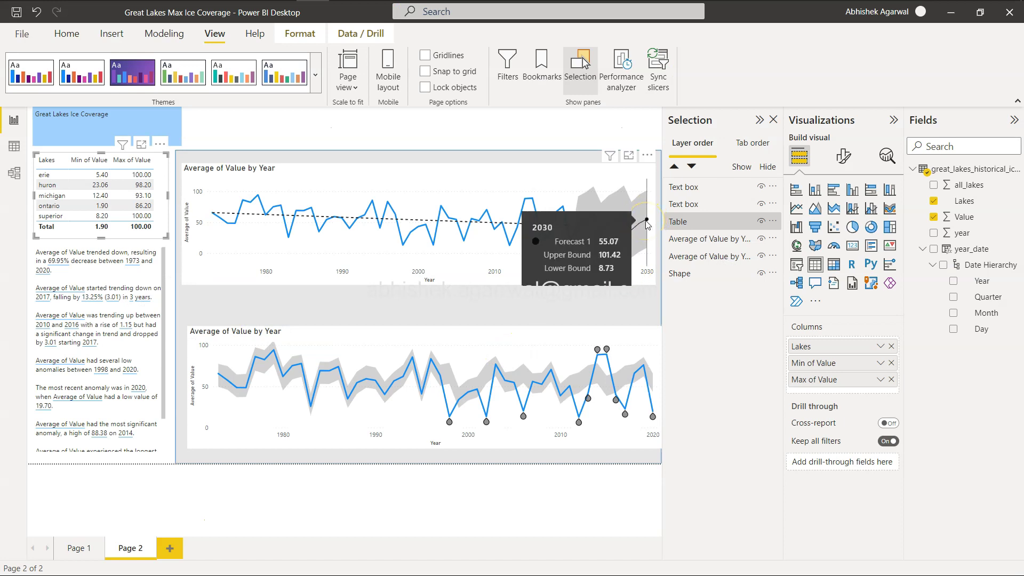
Recheck the anomaly question on the challenge page, then compare the anomaly chart lake by lake in Power BI Desktop and clear the lake filter.
key("alt+Tab")
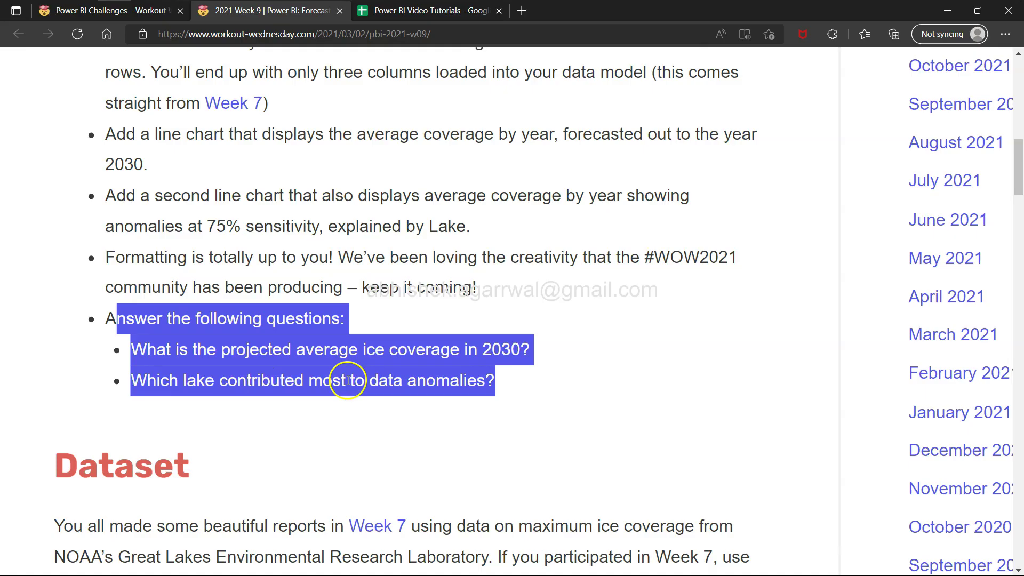
key("alt+Tab")
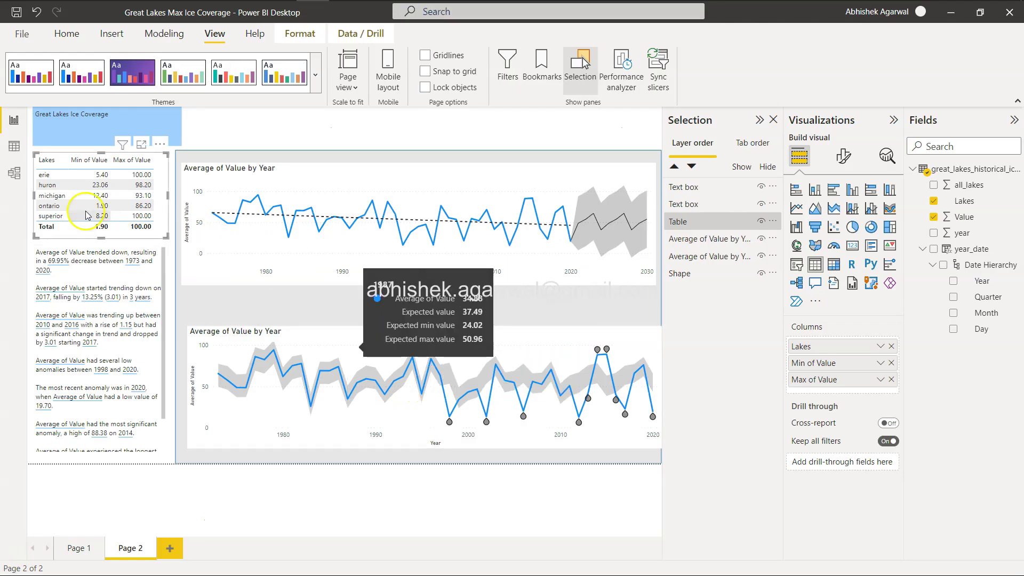
left_click(50, 176)
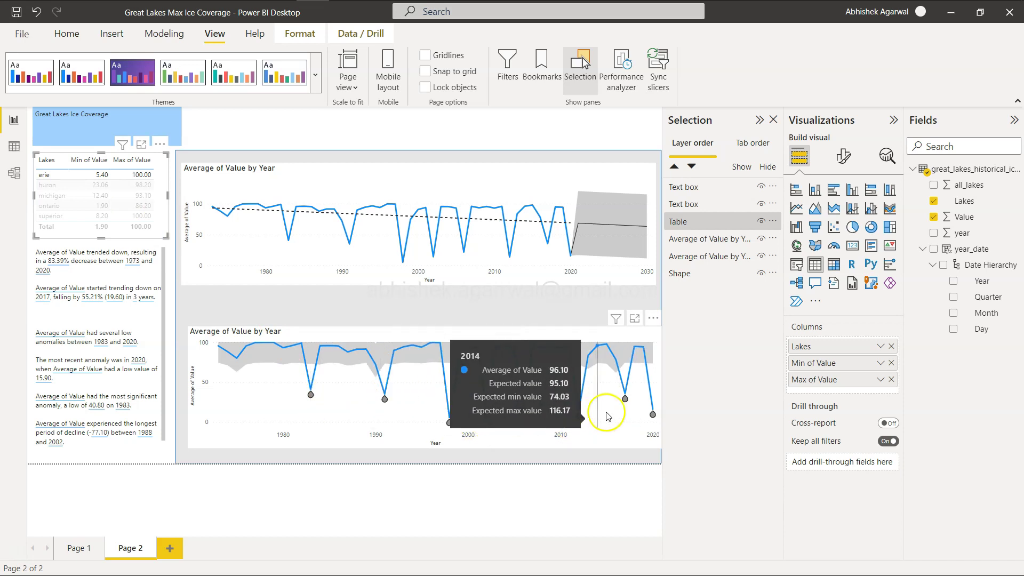
left_click(55, 186)
left_click(57, 198)
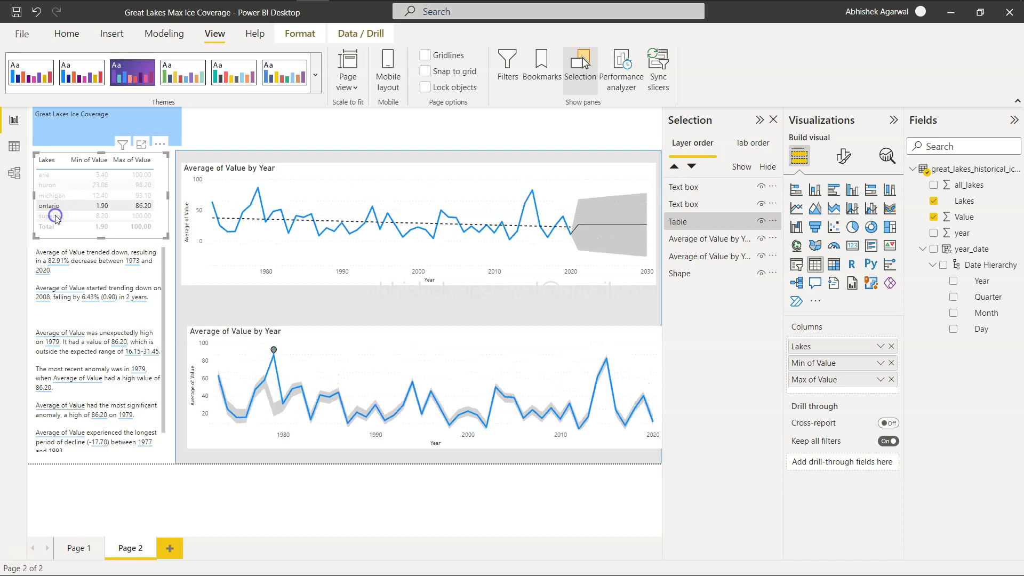
left_click(55, 216)
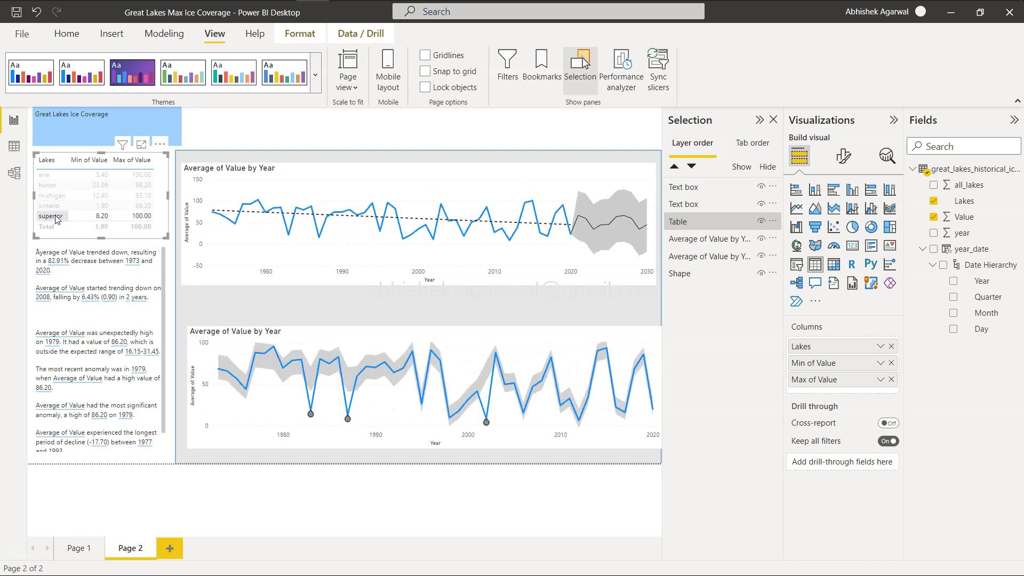
left_click(50, 175)
left_click(50, 174)
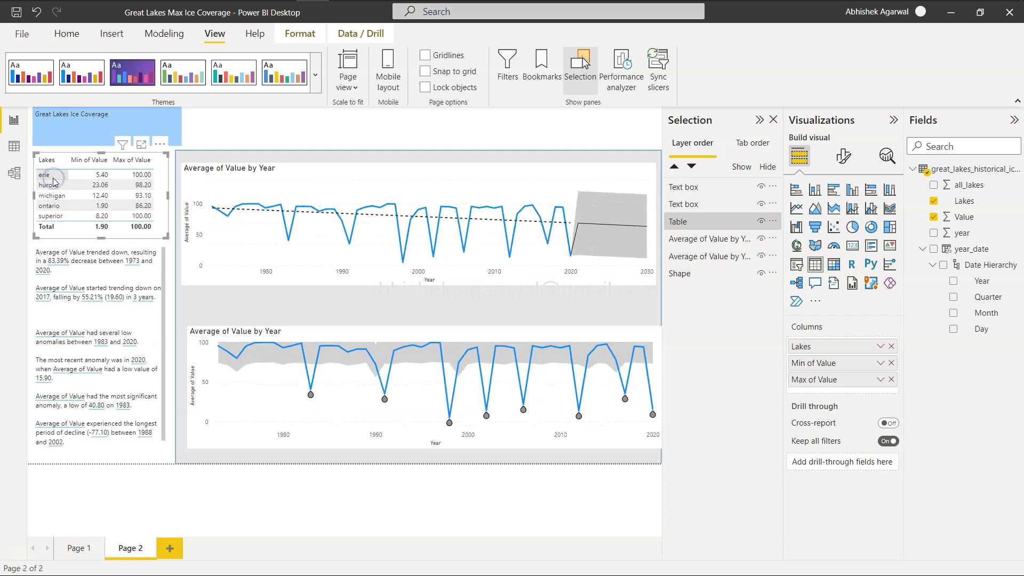
mouse_move(359, 389)
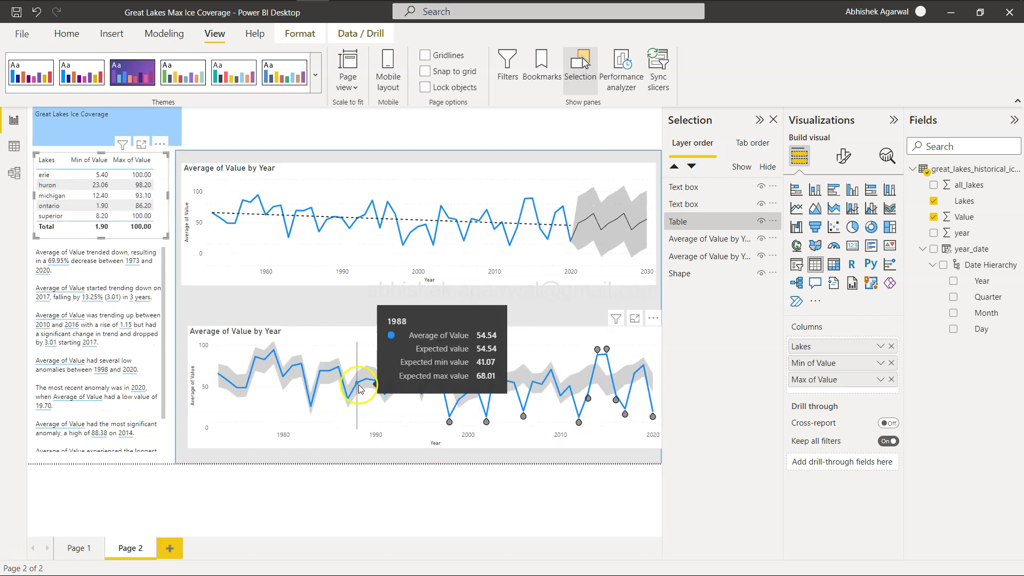